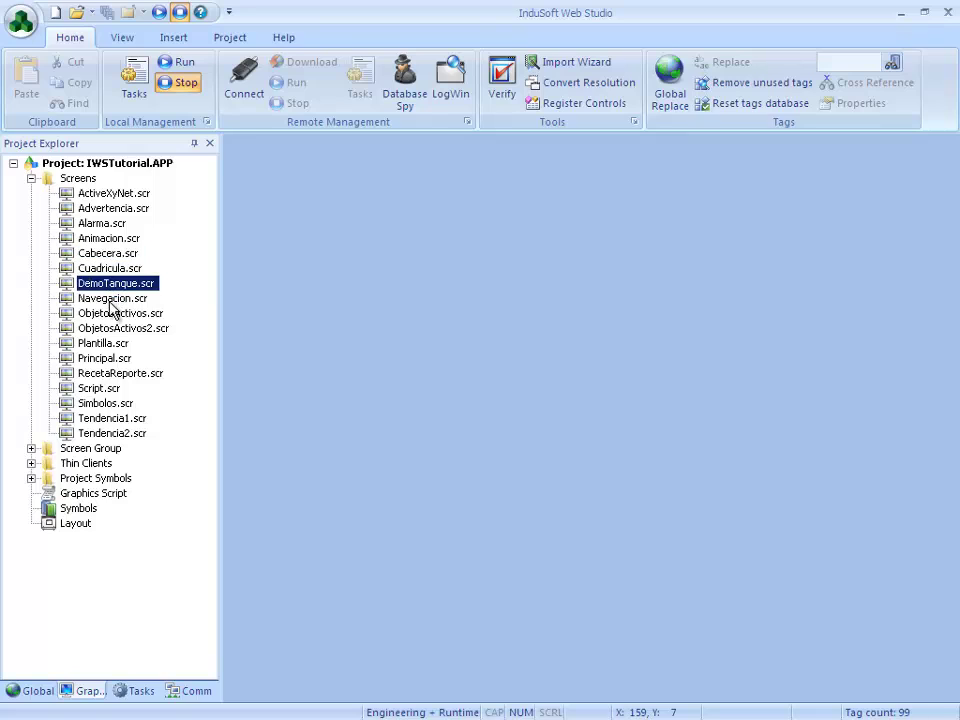
Step: Open the Alarma.scr screen from the project's screens
click(113, 329)
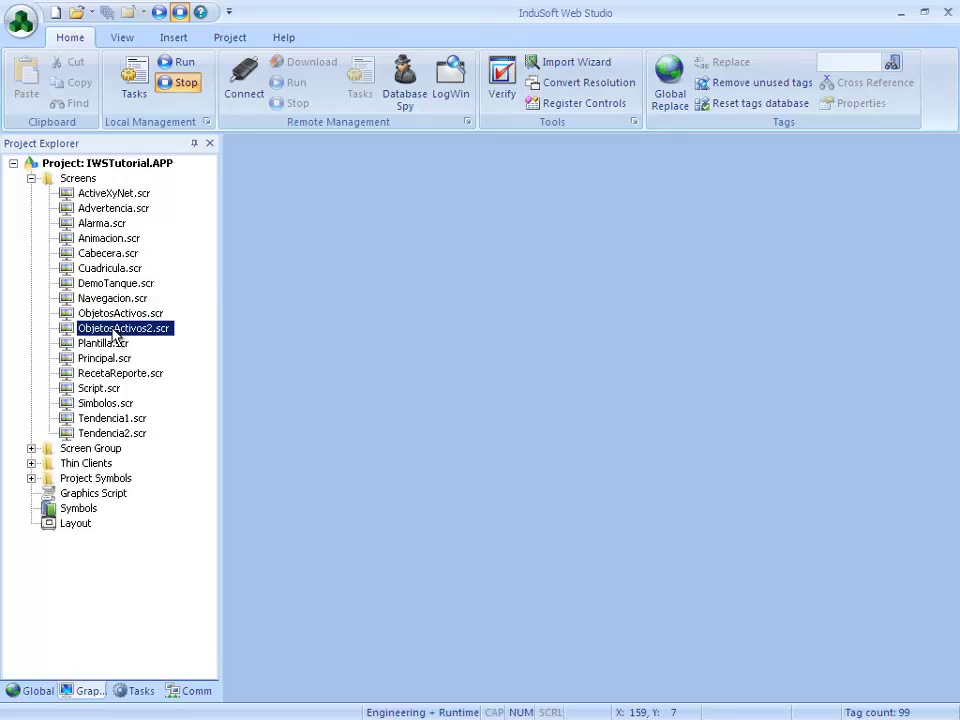
click(121, 314)
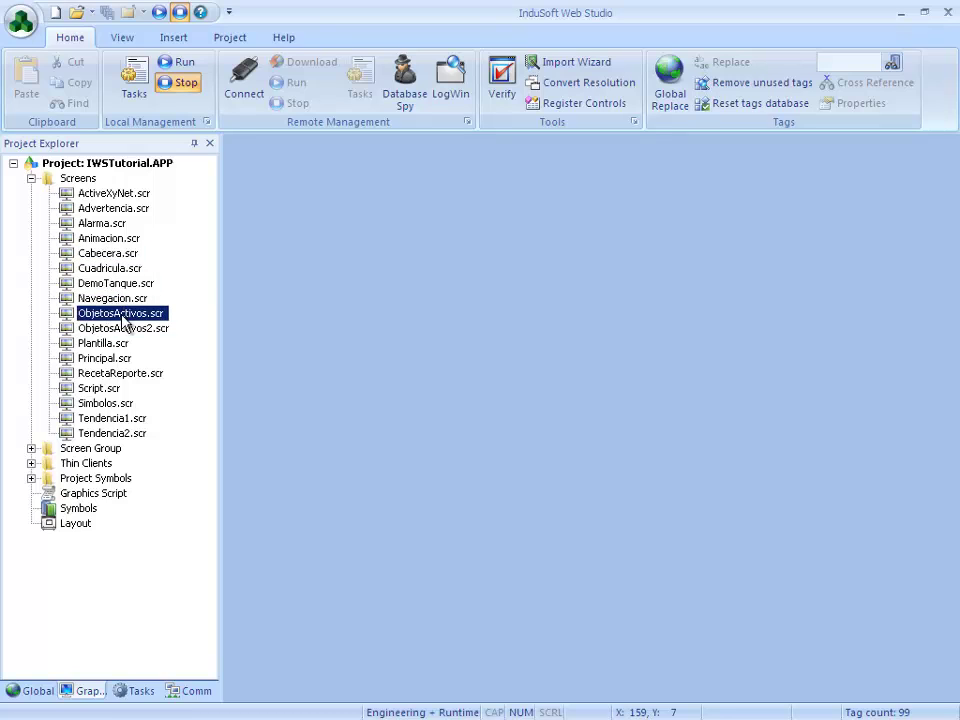
double_click(103, 225)
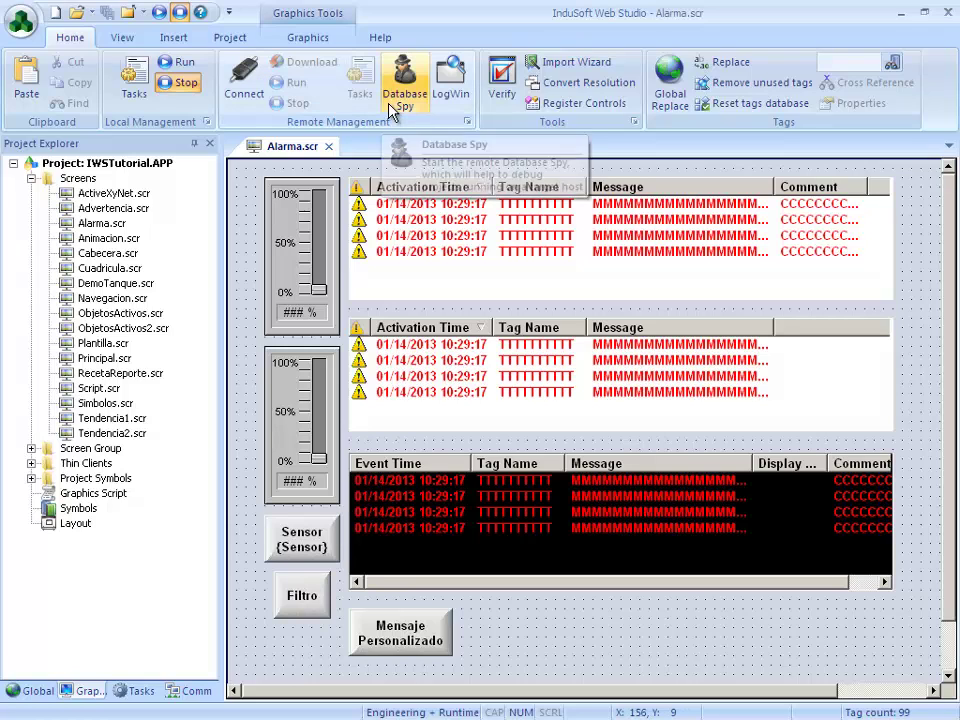
Step: Read the Database Interface chapter of the Technical Reference, including the supported tasks and conformance test table, and close the help
click(379, 40)
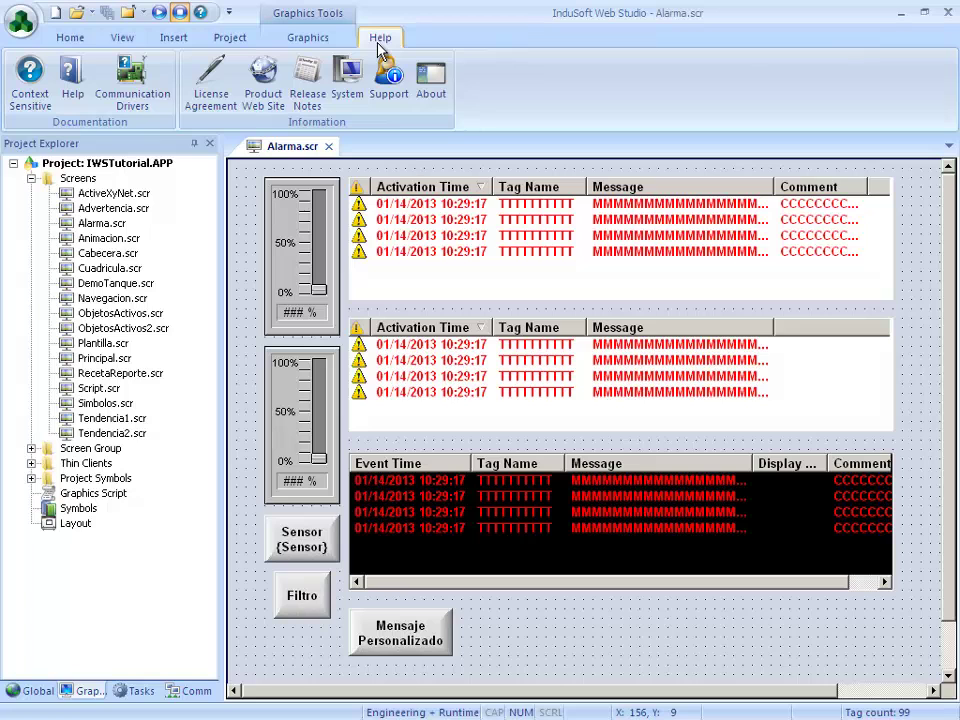
click(72, 90)
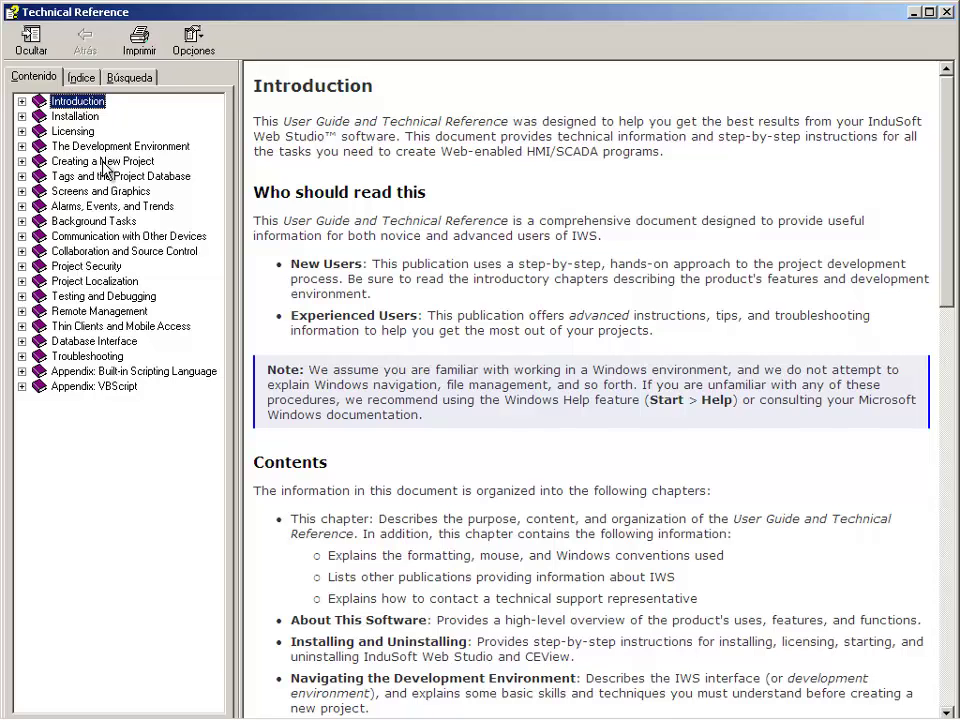
click(21, 341)
click(60, 341)
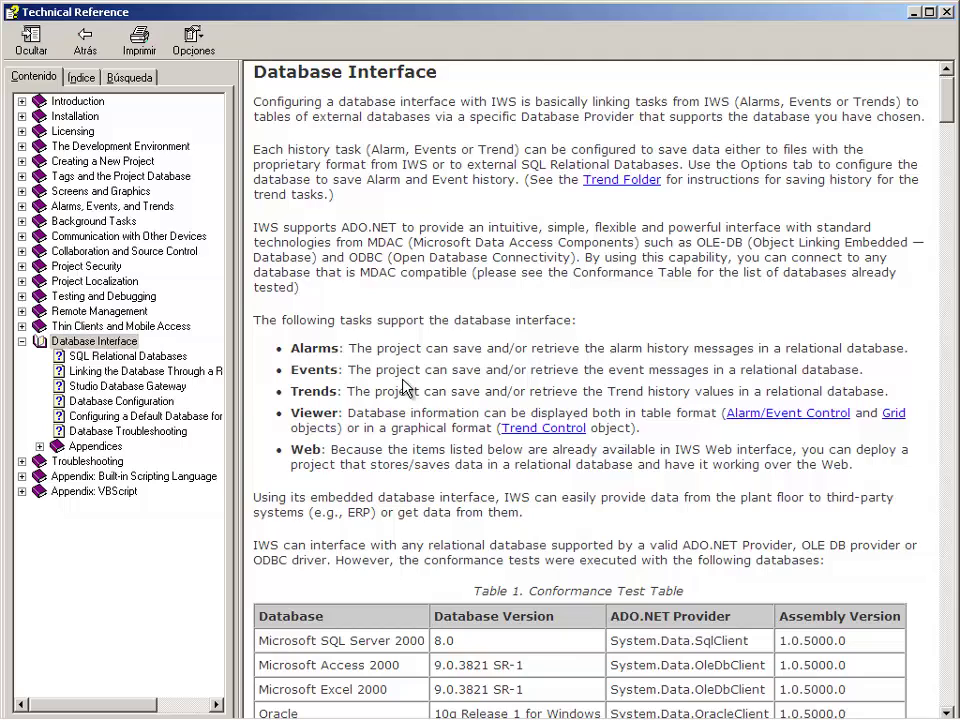
scroll(405, 387, down, 5)
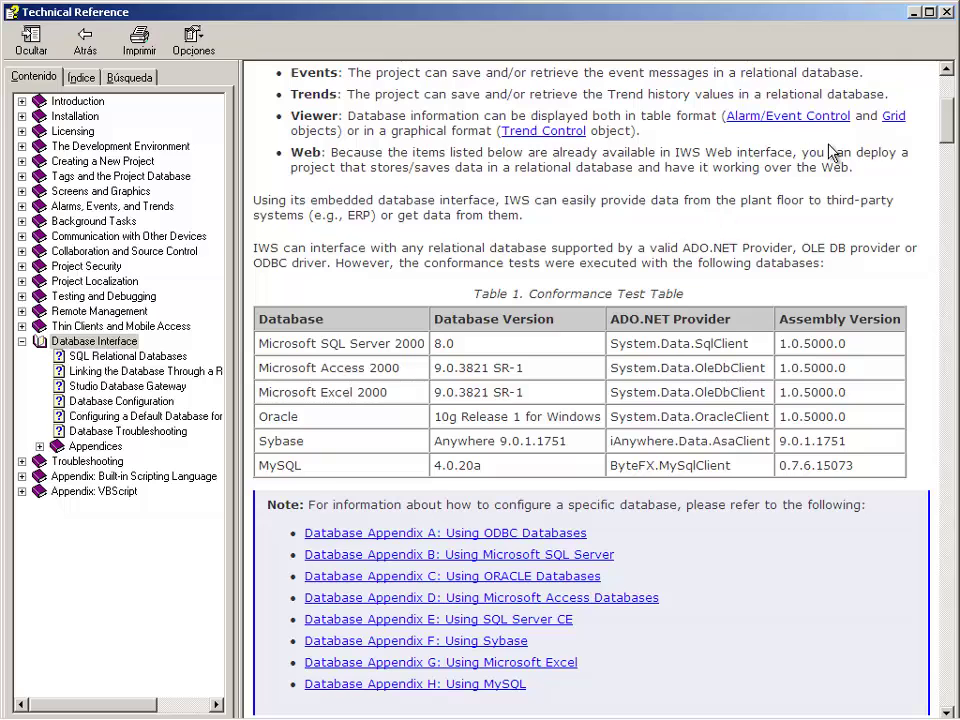
click(945, 12)
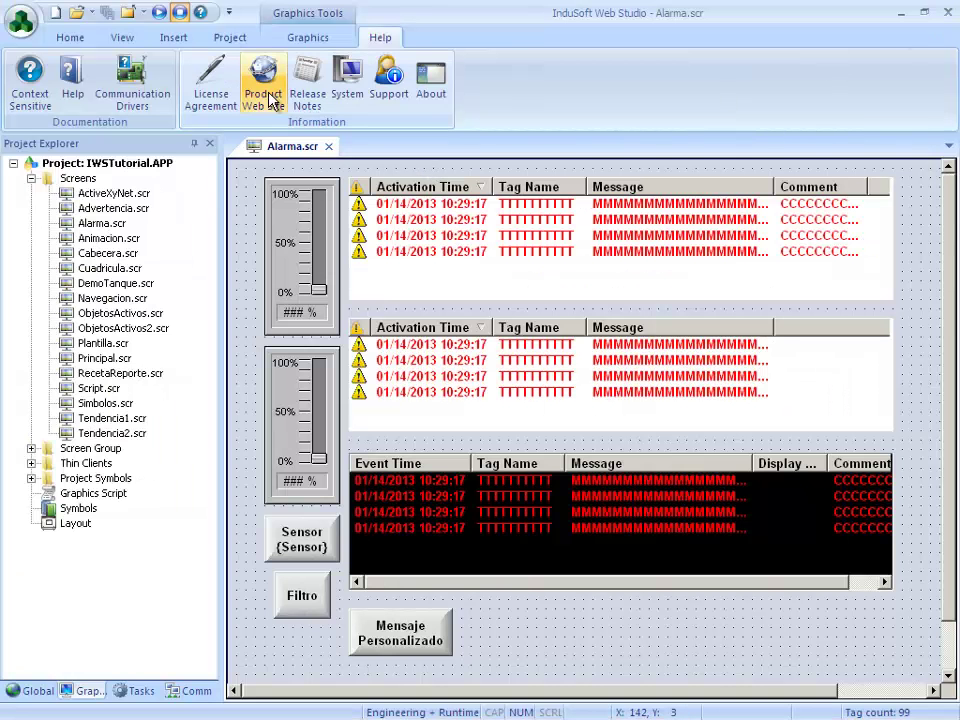
Step: Open the data link properties for the primary default database's connection string in the project options
click(232, 38)
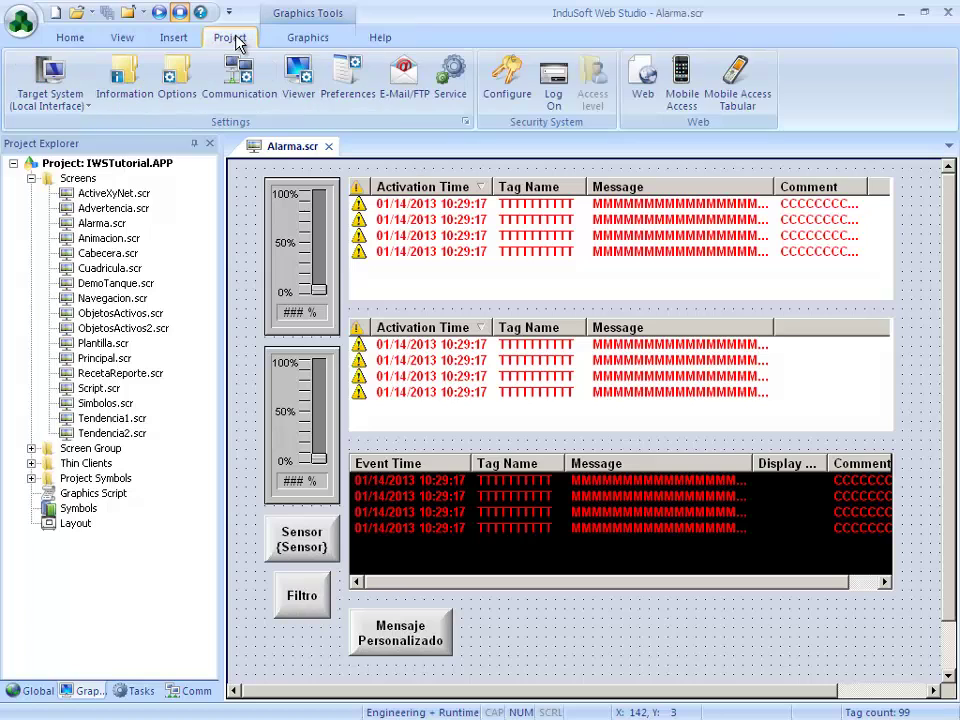
click(177, 90)
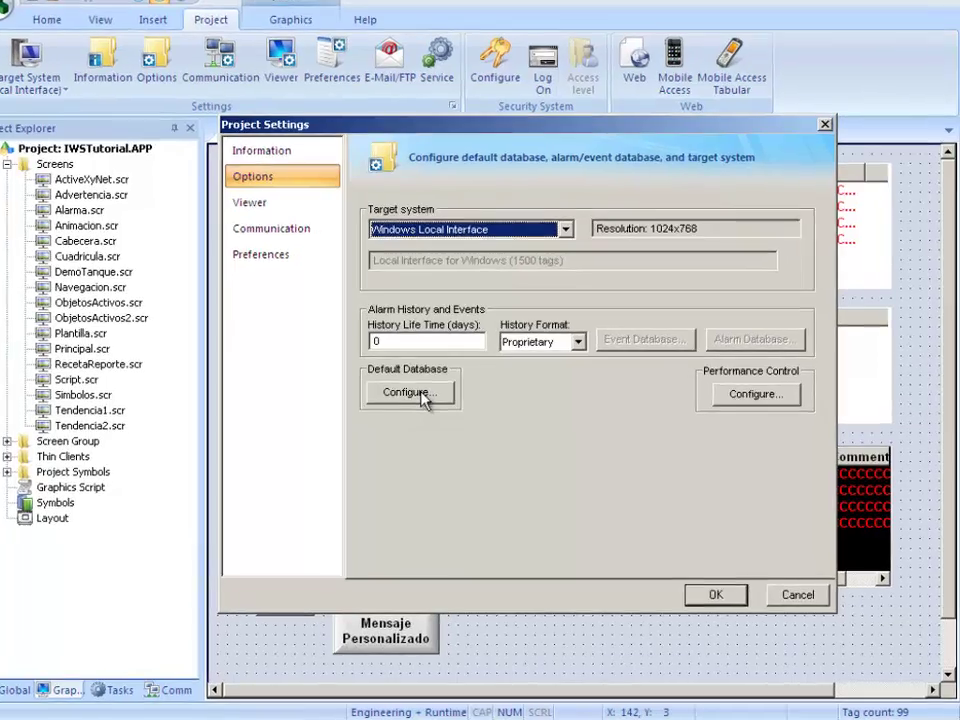
click(440, 405)
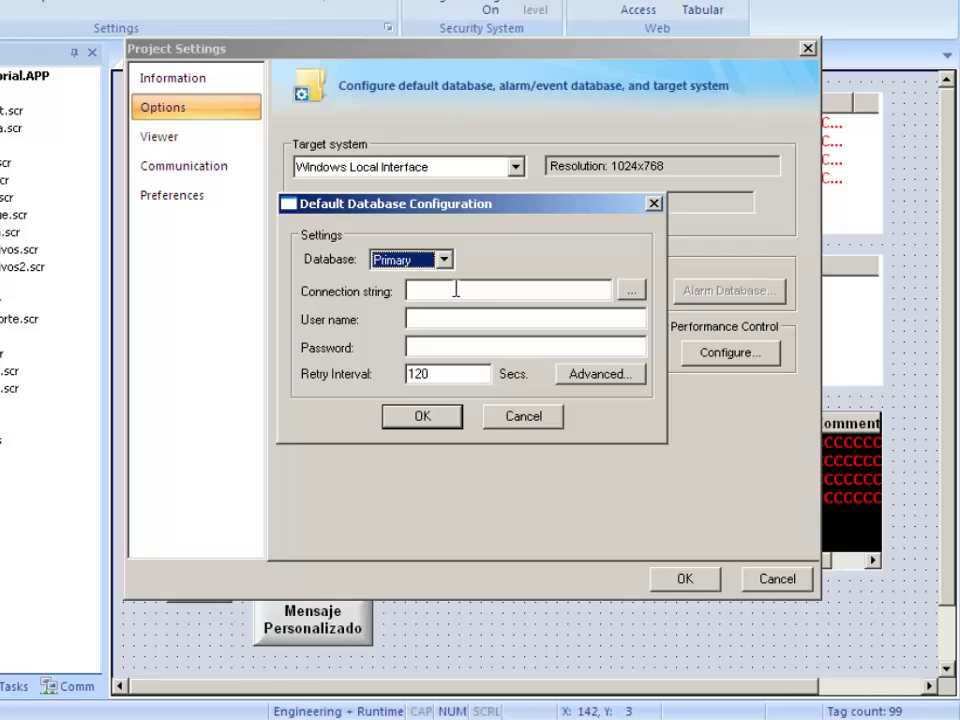
click(631, 292)
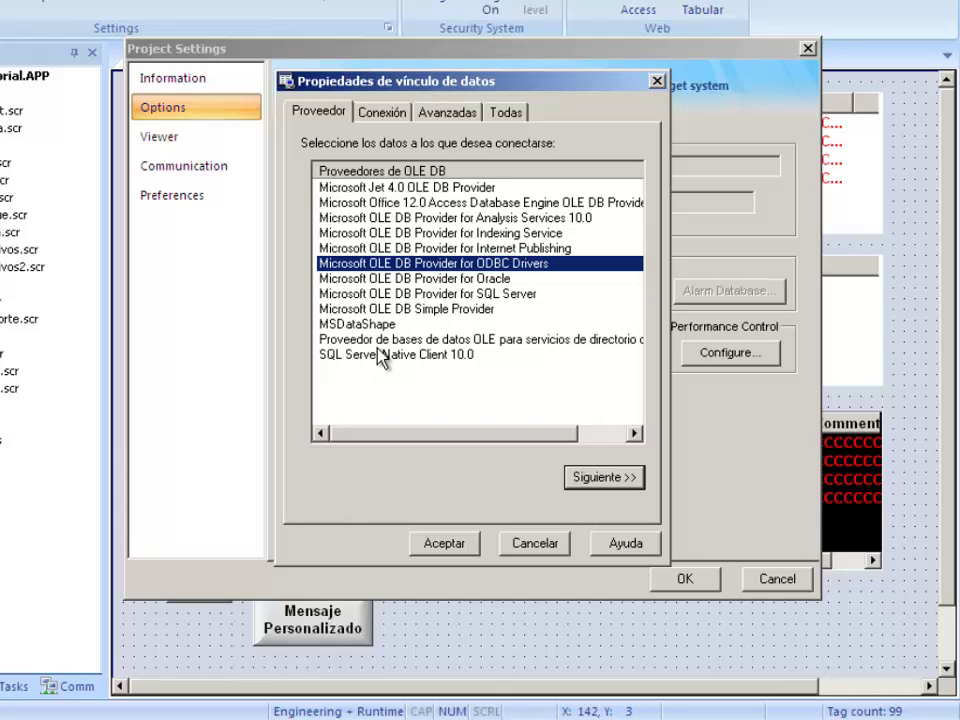
Step: Choose the Microsoft Office 12.0 Access Database Engine OLE DB Provider and continue to its connection settings
key(shift+Tab)
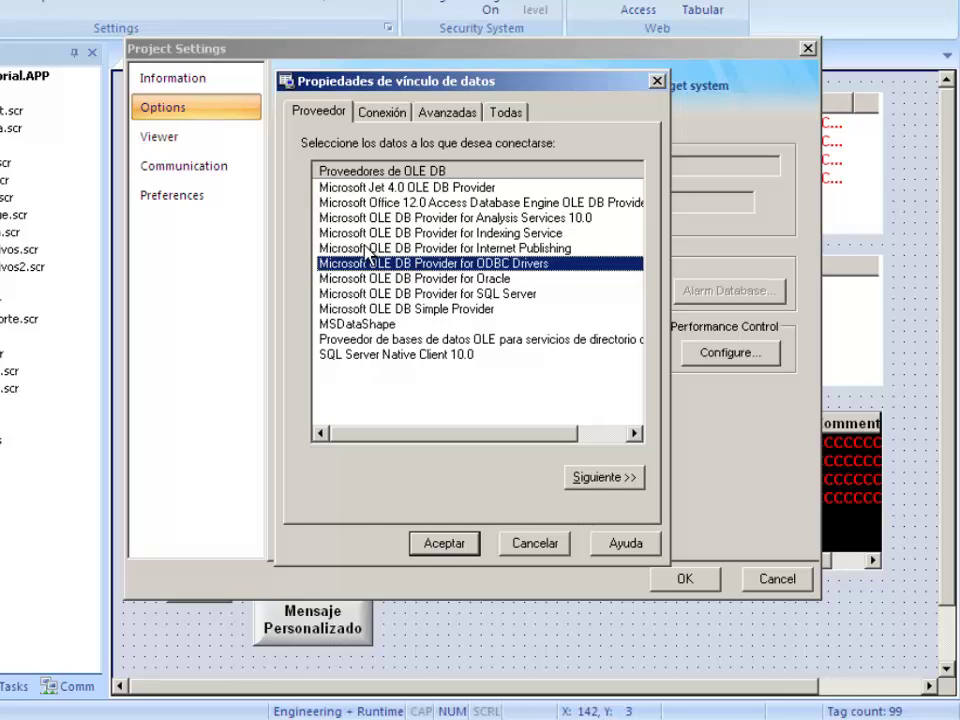
click(368, 204)
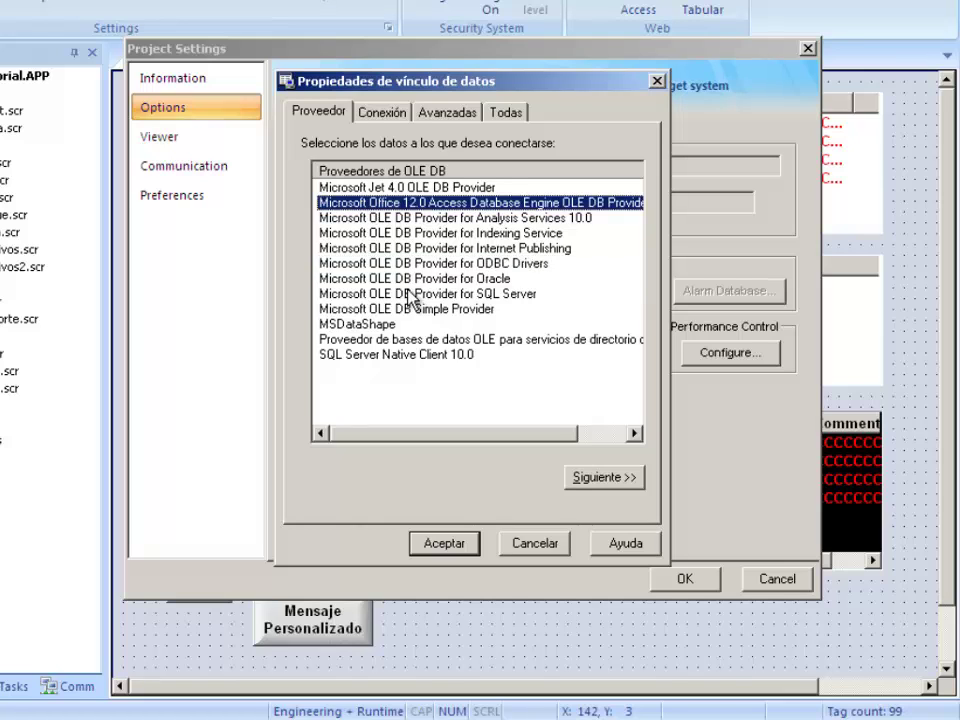
click(600, 479)
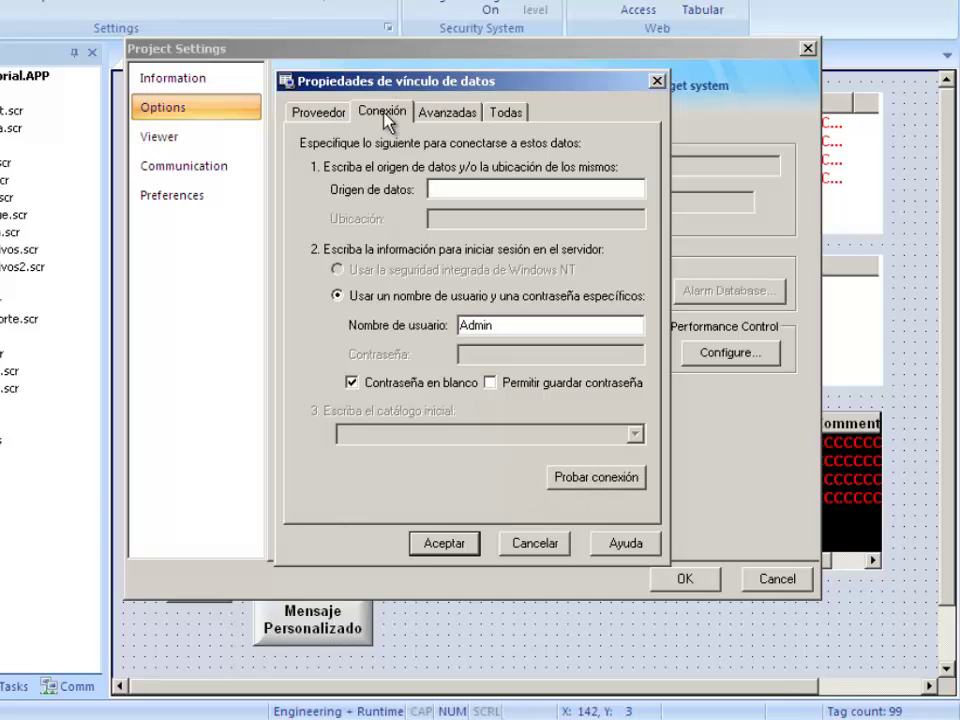
Step: Launch Microsoft Access 2010 from the installed Microsoft Office programs
key(alt)
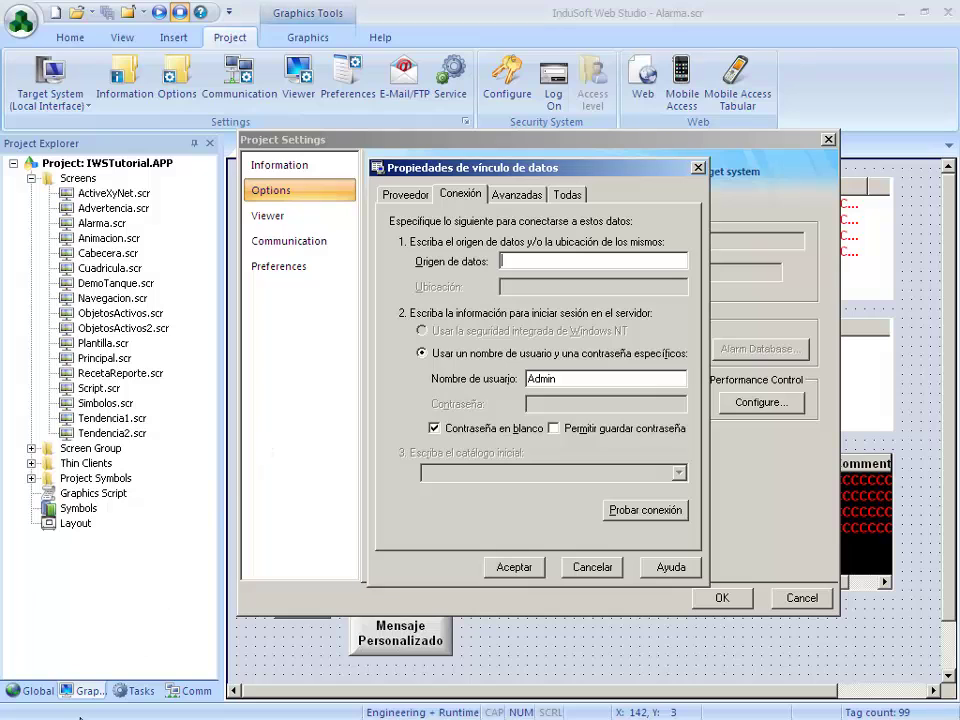
click(28, 706)
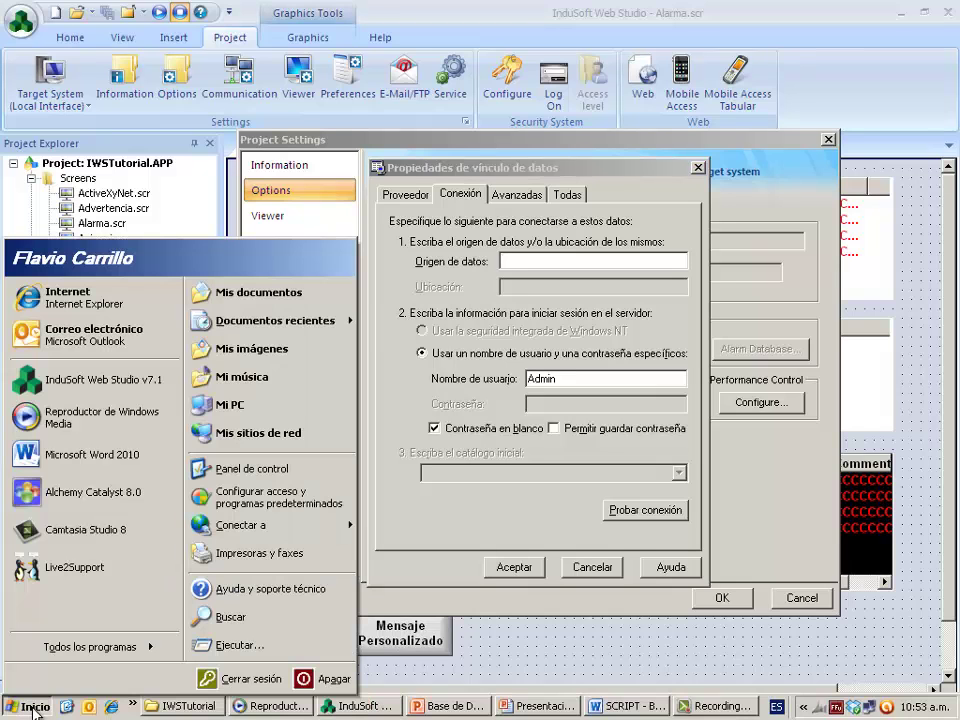
mouse_move(62, 652)
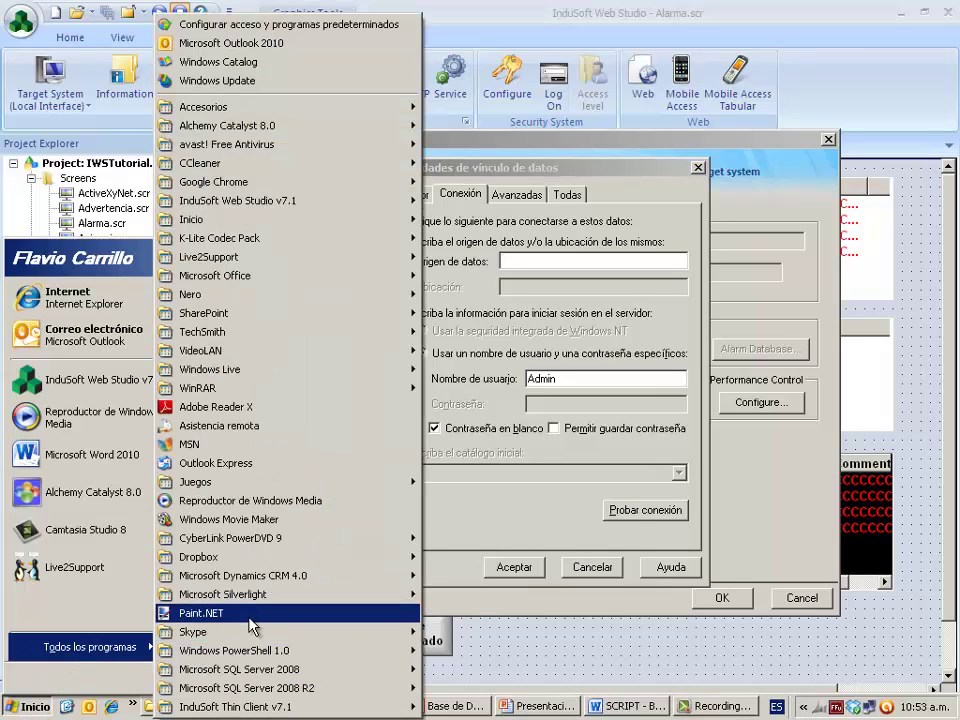
mouse_move(410, 278)
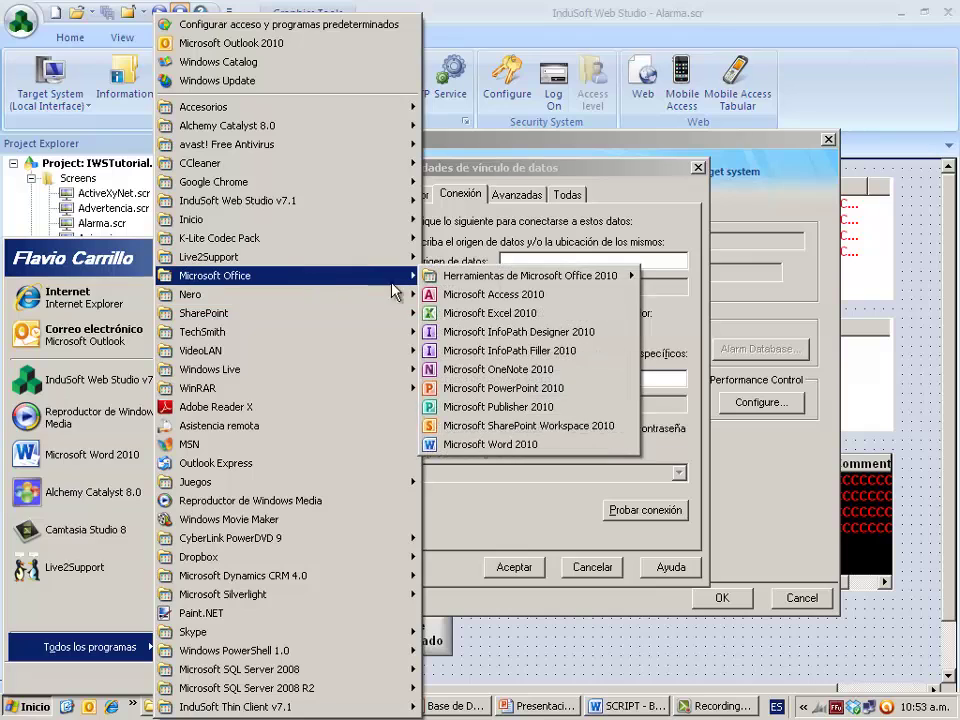
click(484, 295)
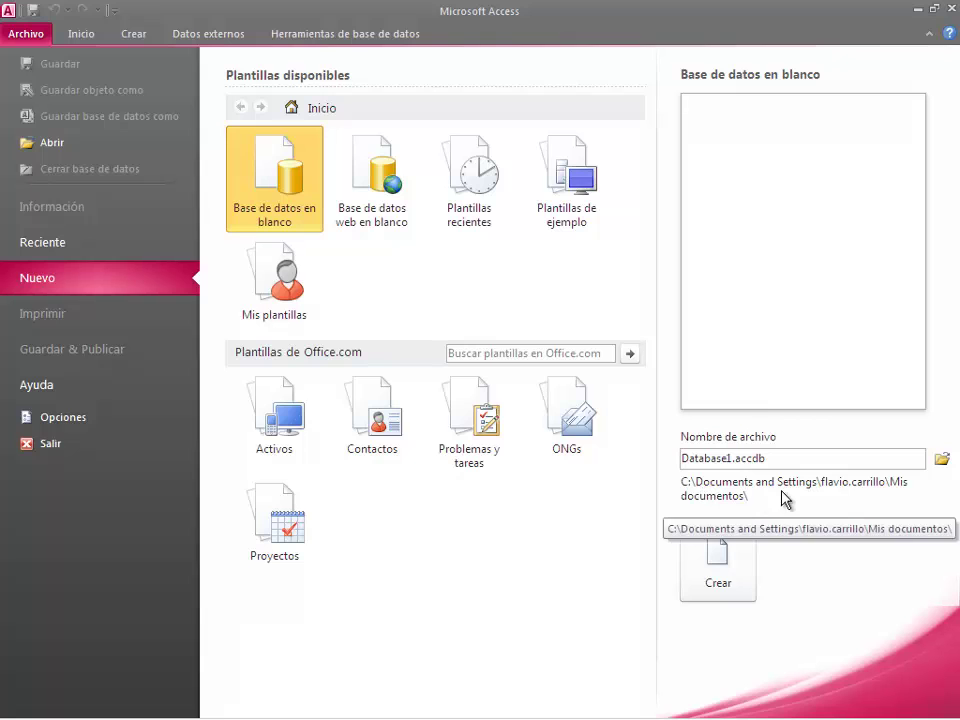
Step: Set the save location of the new blank database to the C:\IWS\IWSTutorial folder
click(943, 460)
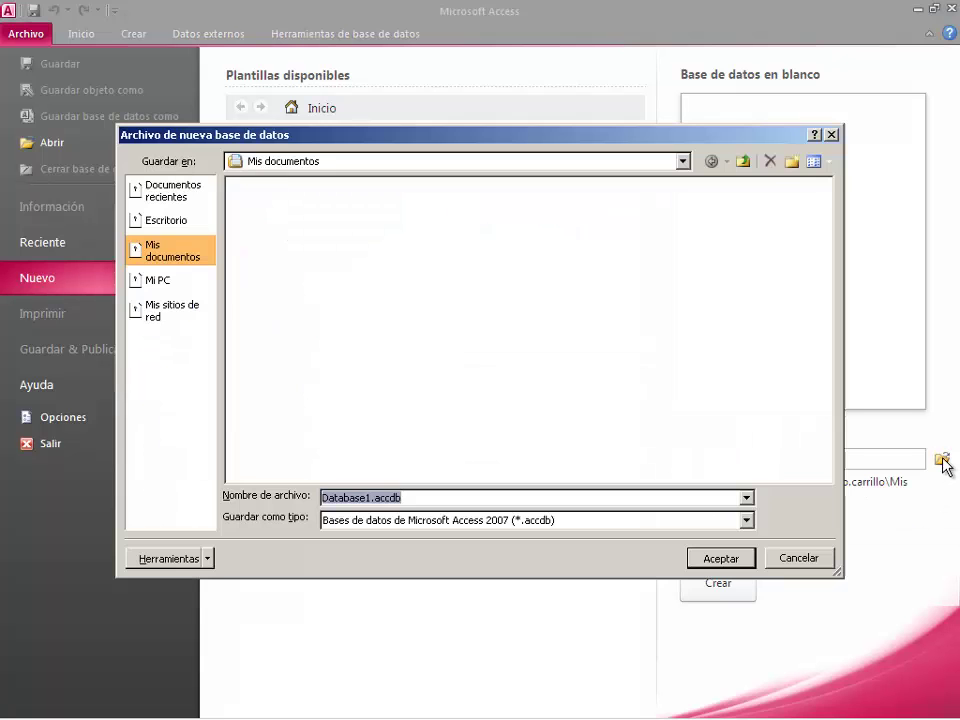
click(186, 285)
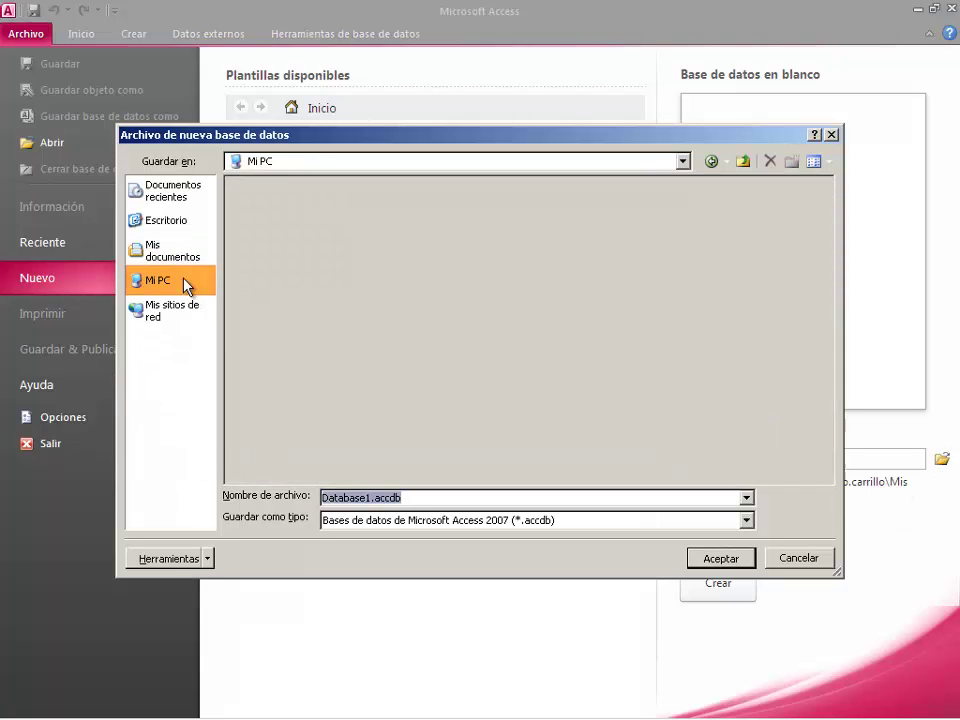
double_click(240, 187)
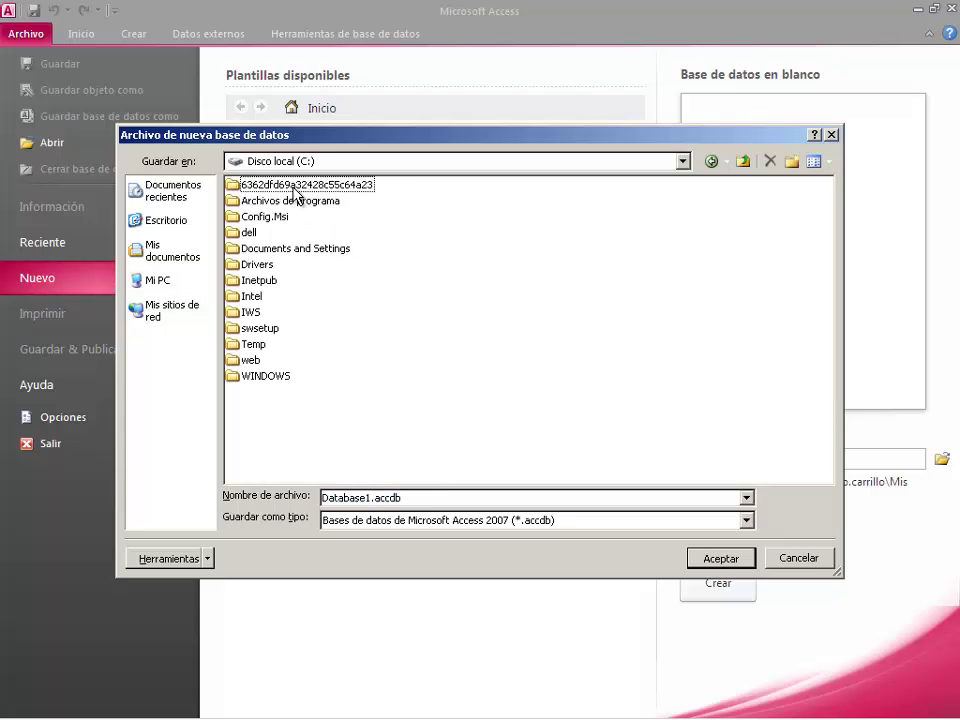
double_click(252, 312)
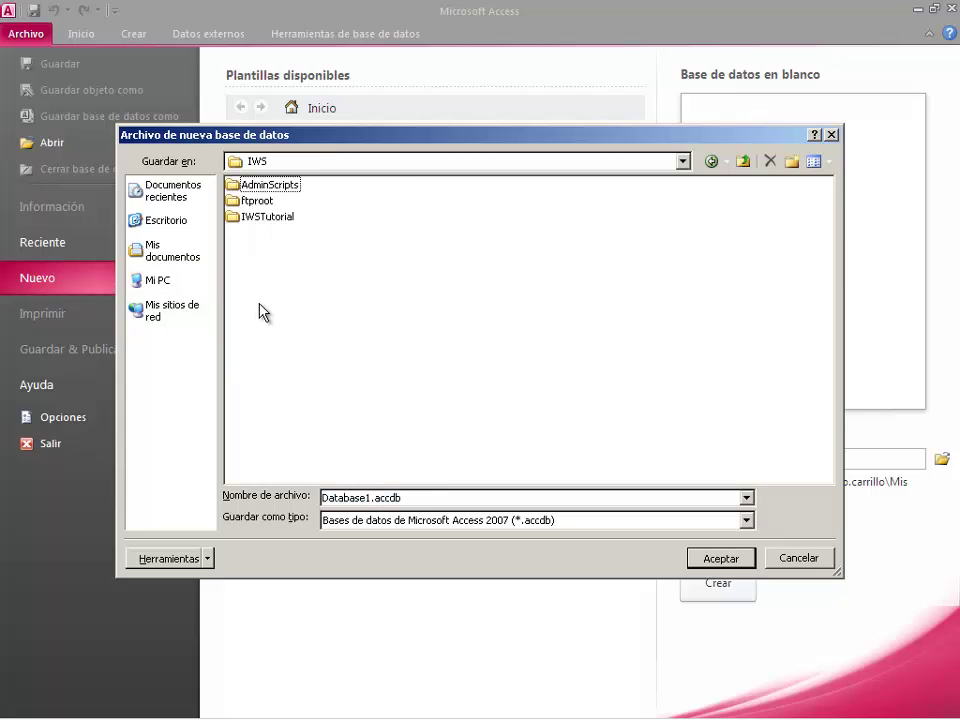
double_click(283, 217)
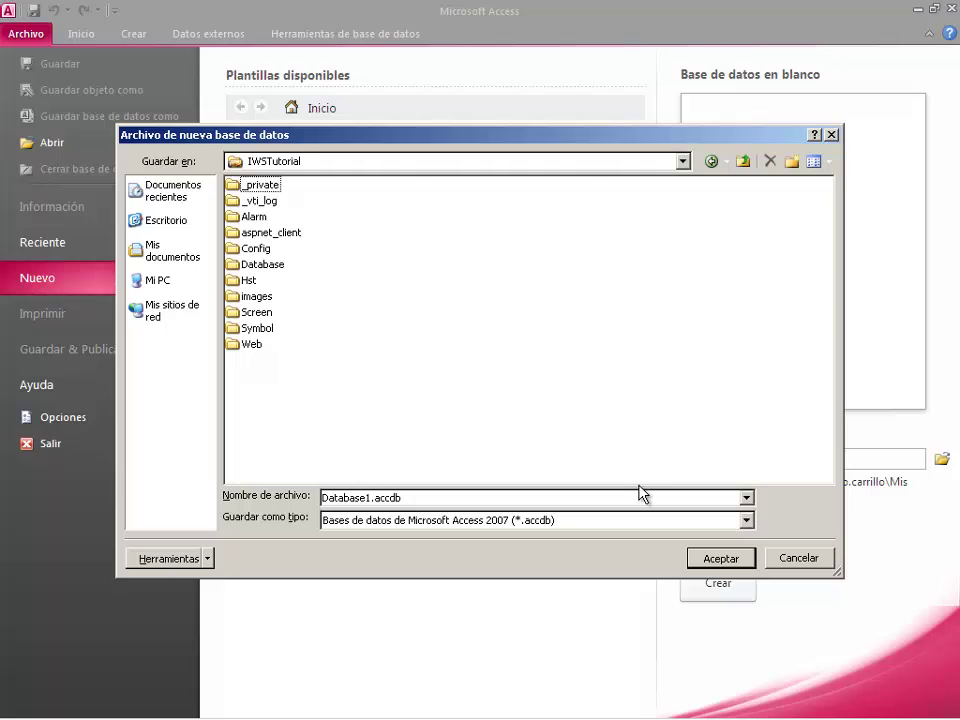
click(735, 560)
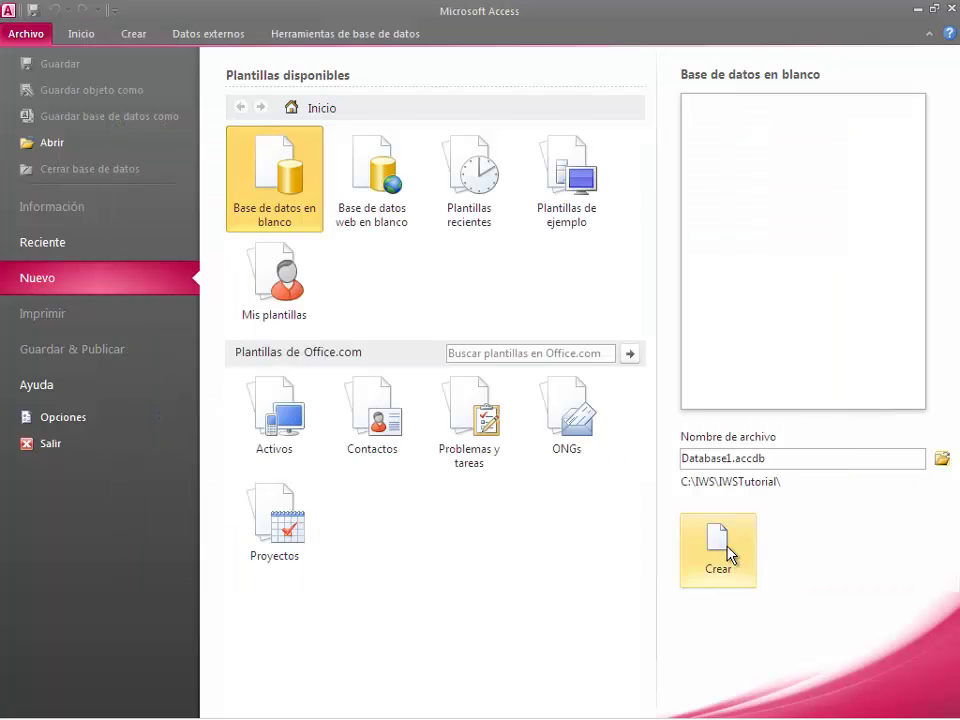
Step: Name the blank database MiDB.accdb, create it, and close Access
double_click(725, 458)
click(731, 458)
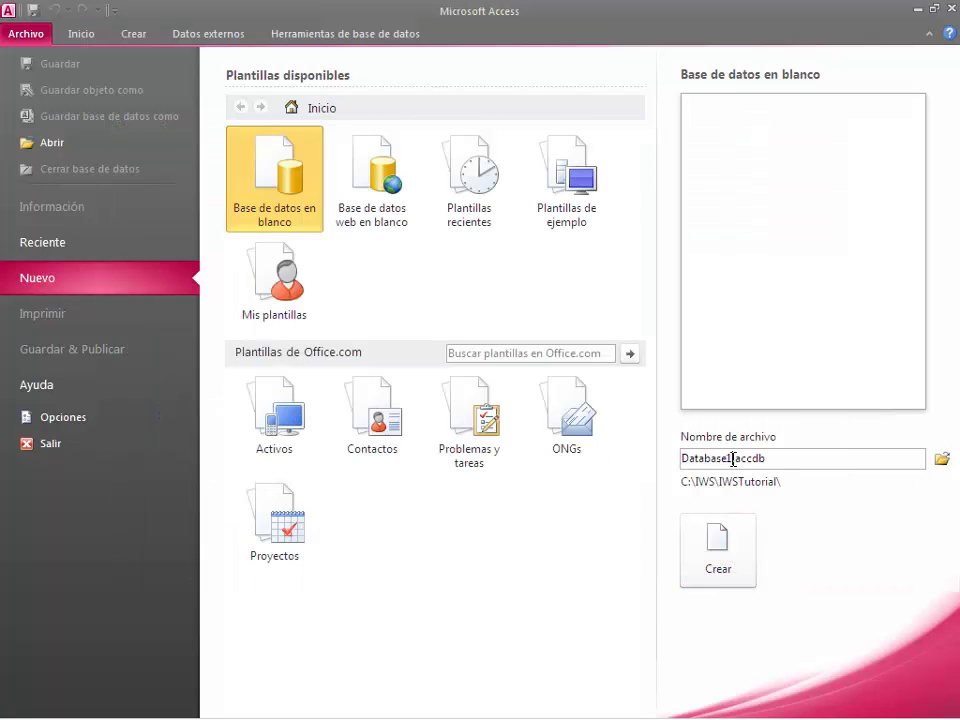
drag(731, 458, 624, 450)
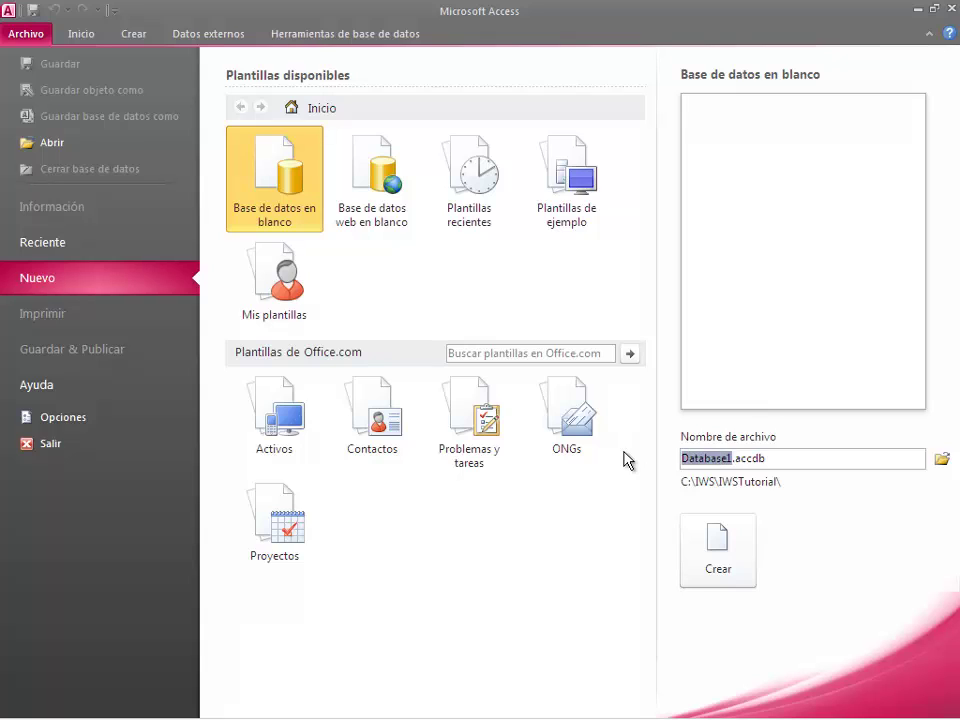
text(Mi)
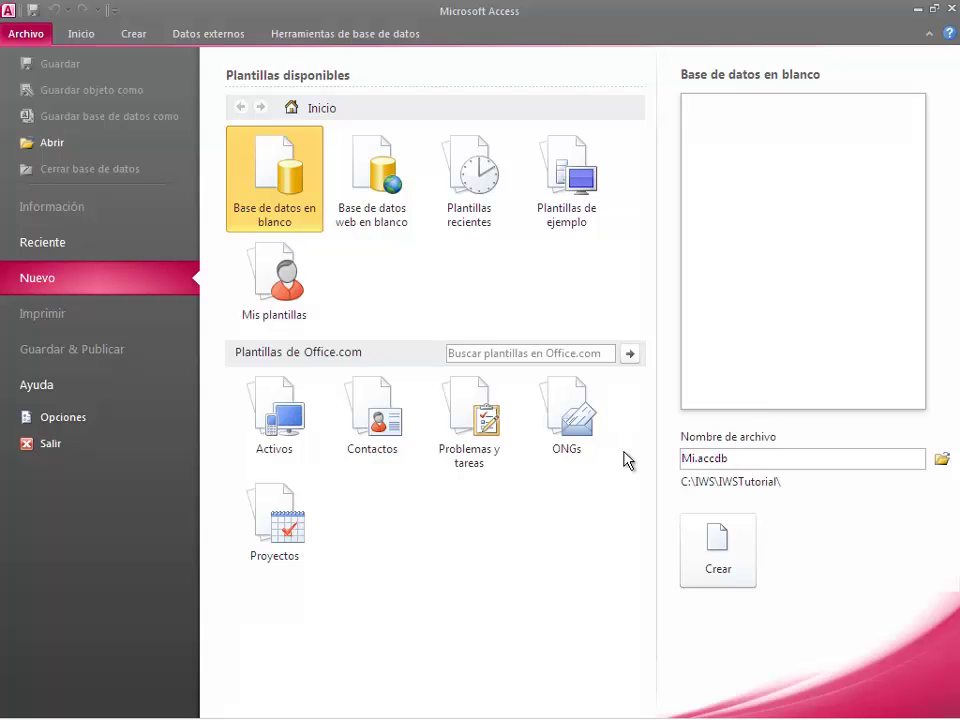
text(DB)
click(728, 552)
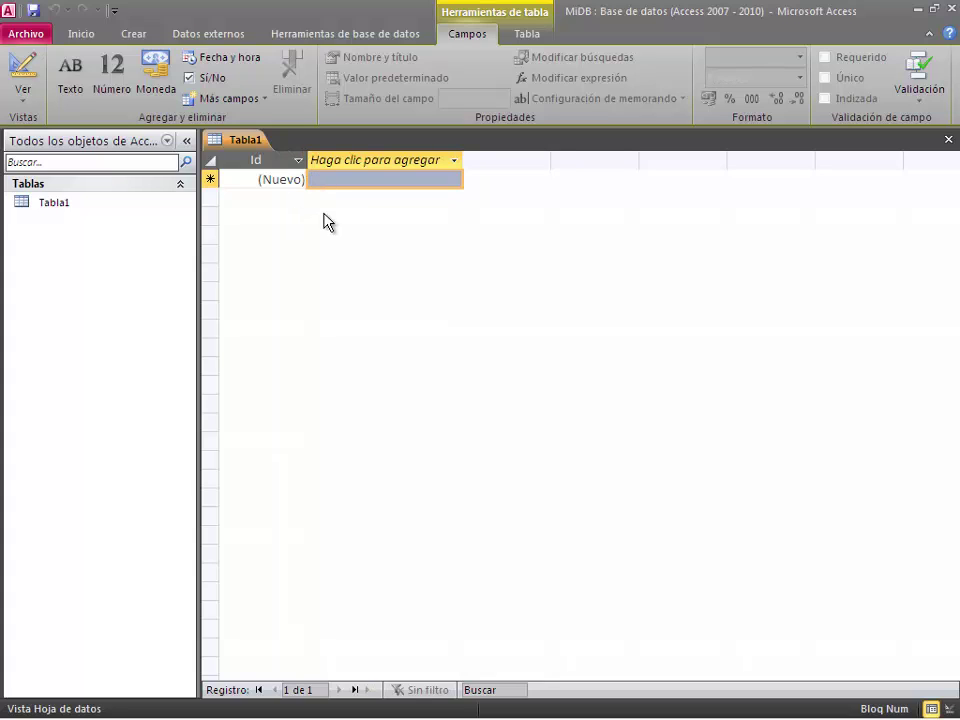
click(953, 13)
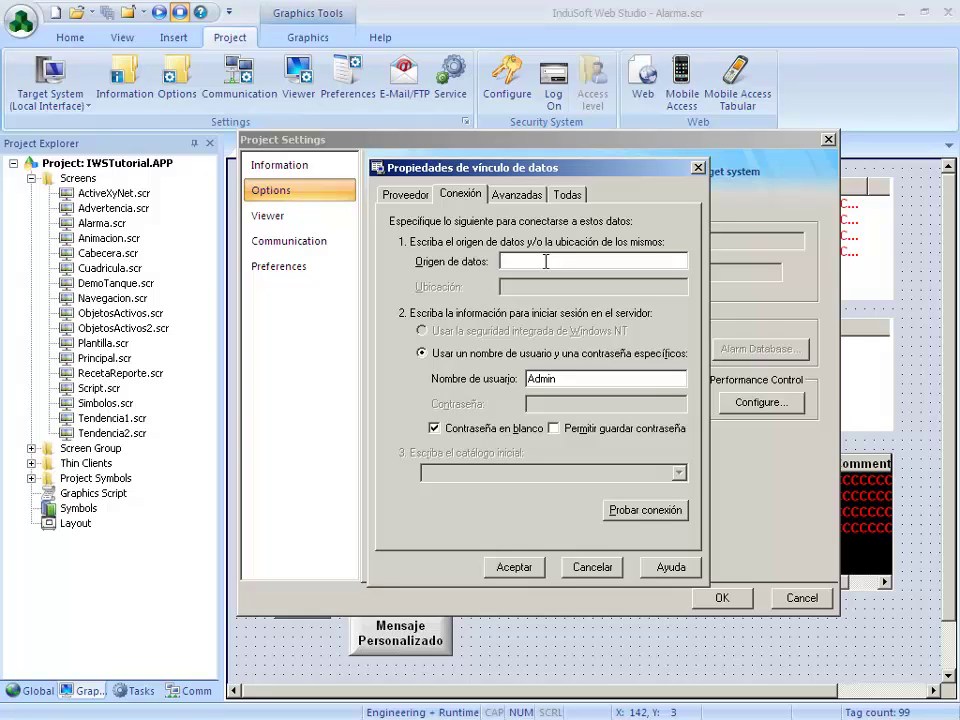
Step: Browse to the C:\IWS\IWSTutorial folder in Windows Explorer and select its address path
key(super+e)
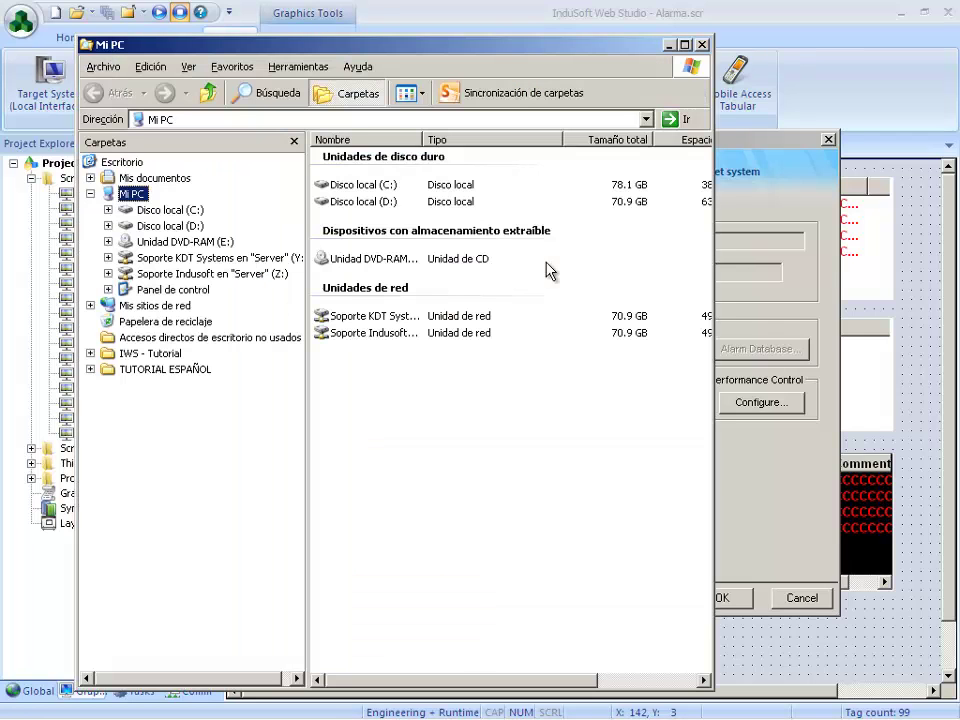
double_click(390, 186)
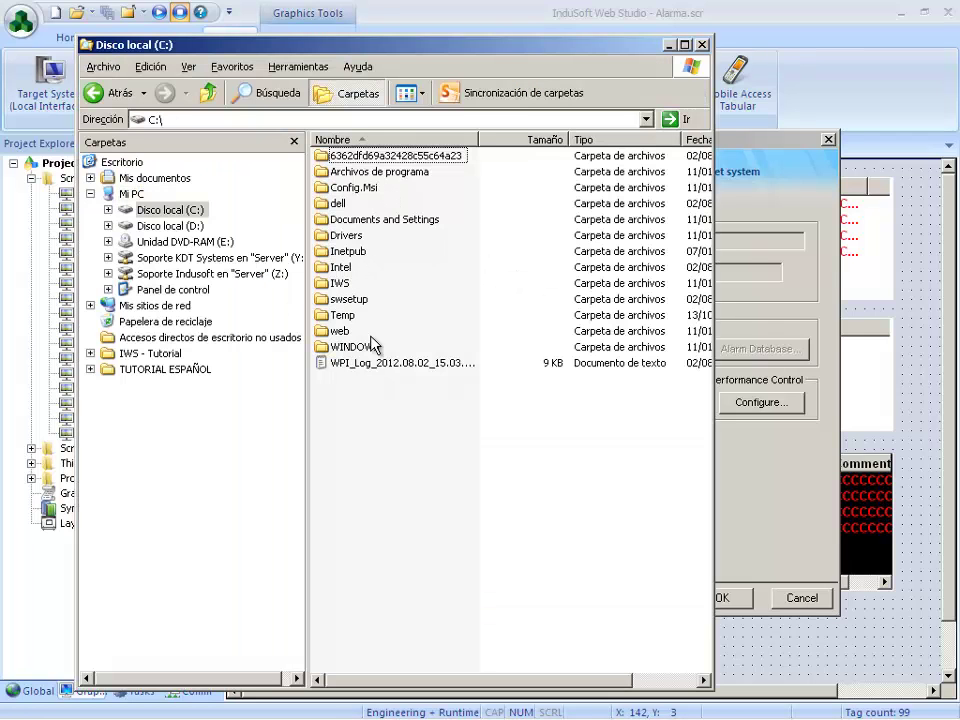
double_click(340, 283)
double_click(366, 266)
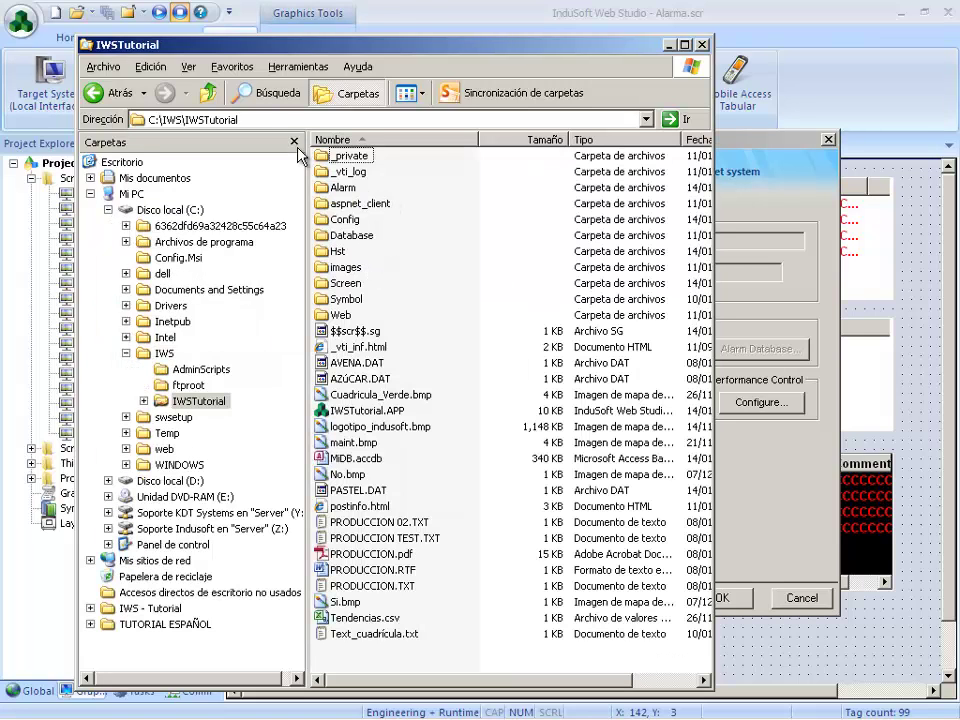
click(274, 121)
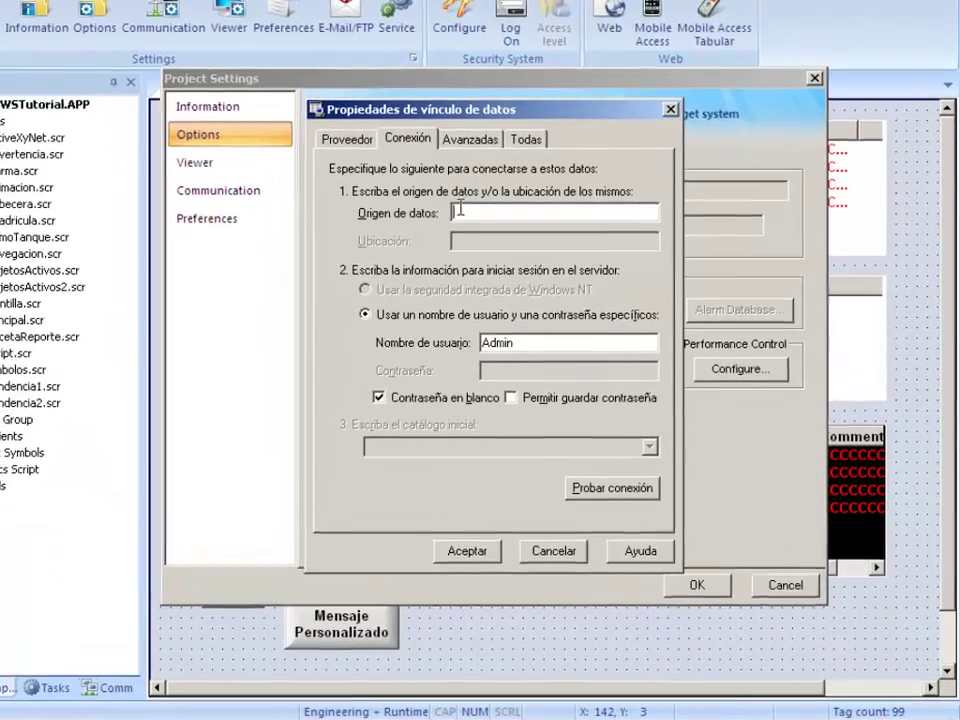
Step: Set the data source to C:\IWS\IWSTutorial\MiDB.accdb, test the connection, and accept the data link properties
text(C:\IWS\IWSTutorial)
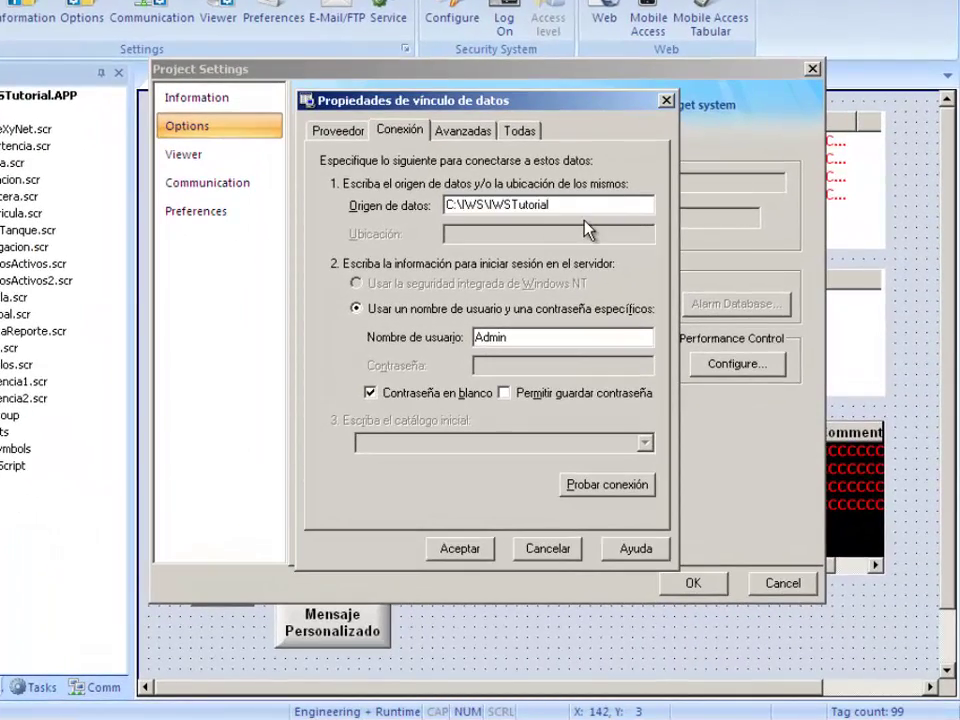
text(\MiDB.accdb)
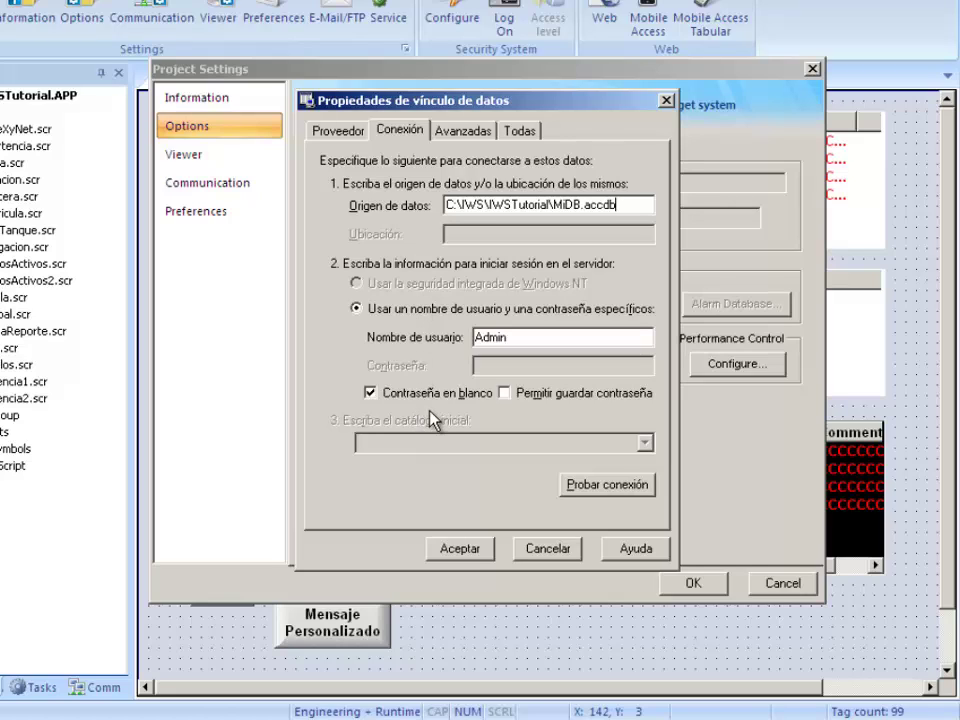
click(610, 486)
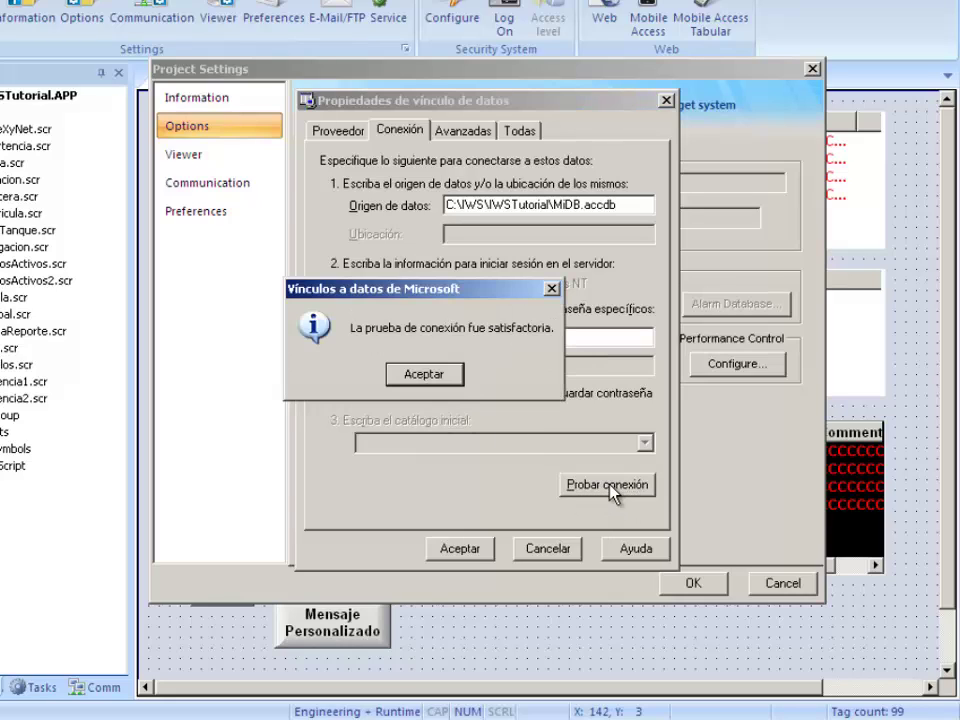
click(421, 376)
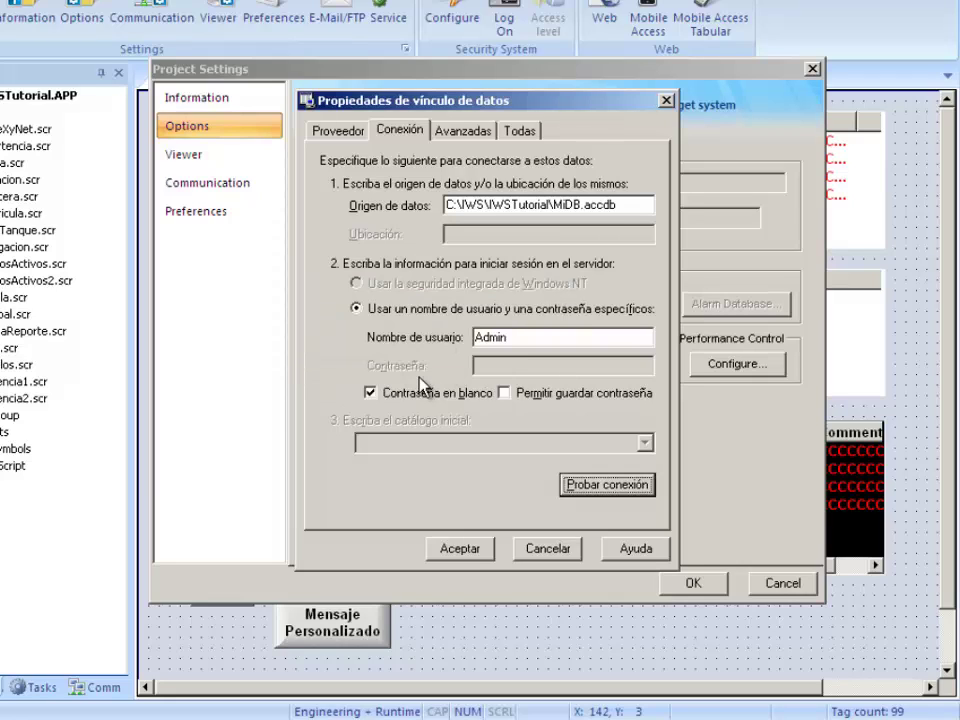
click(459, 548)
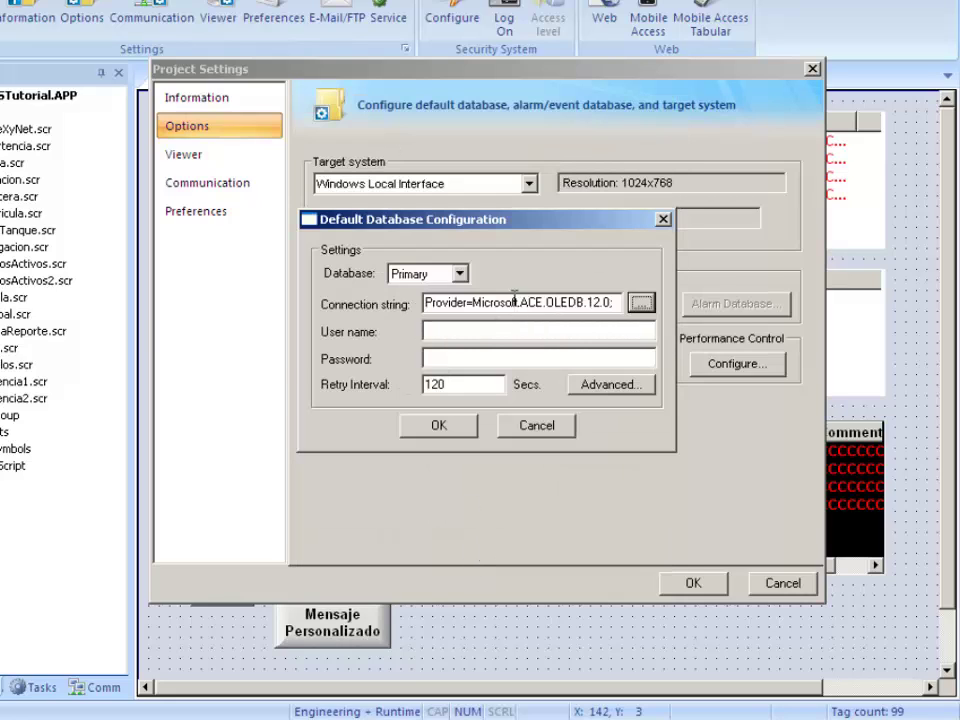
key(End)
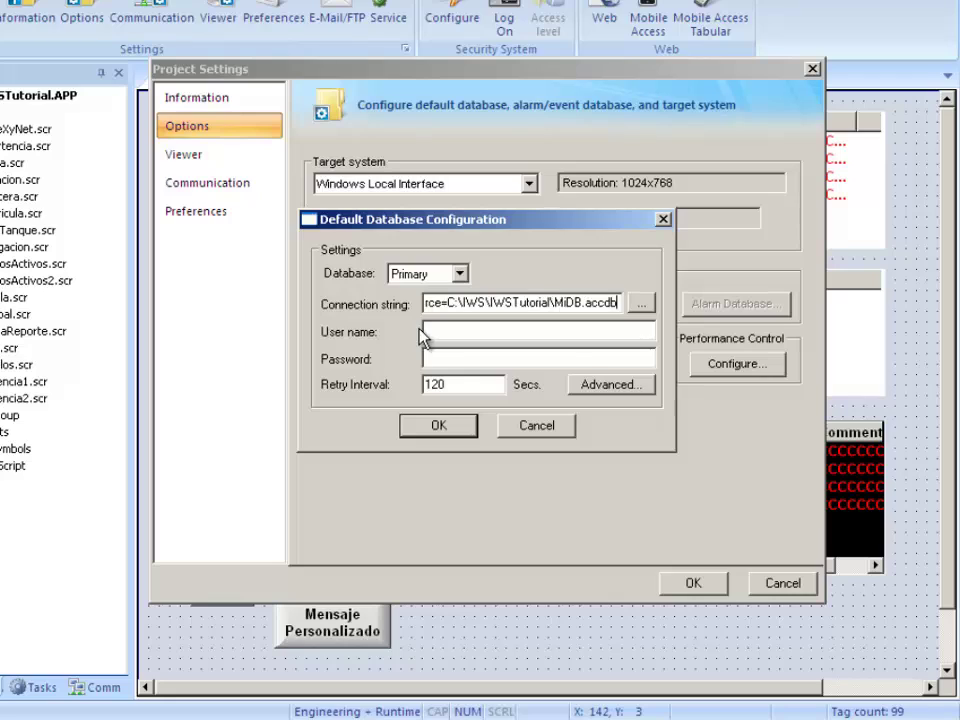
key(Home)
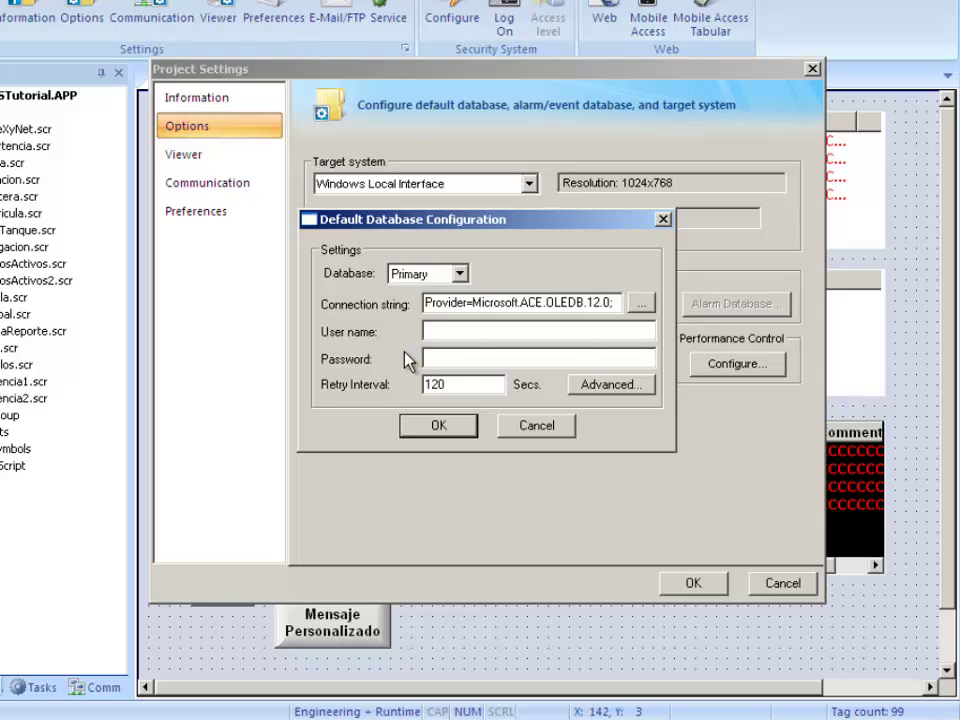
Step: Examine the Disabled, Redundant and Store and forward types for the secondary database, and return to the primary database settings
click(459, 275)
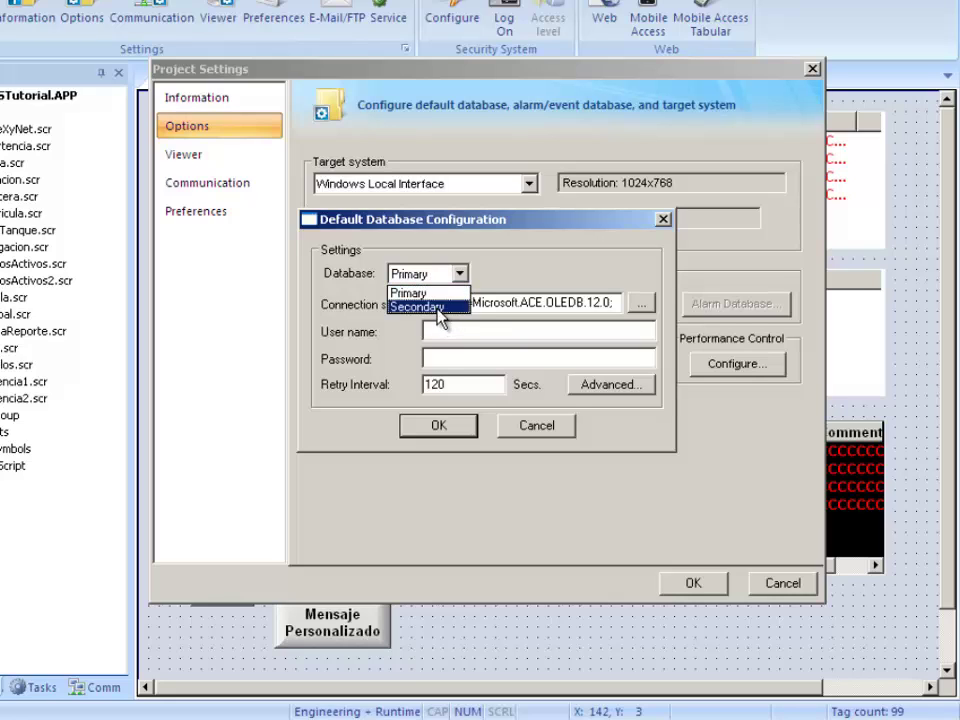
click(417, 306)
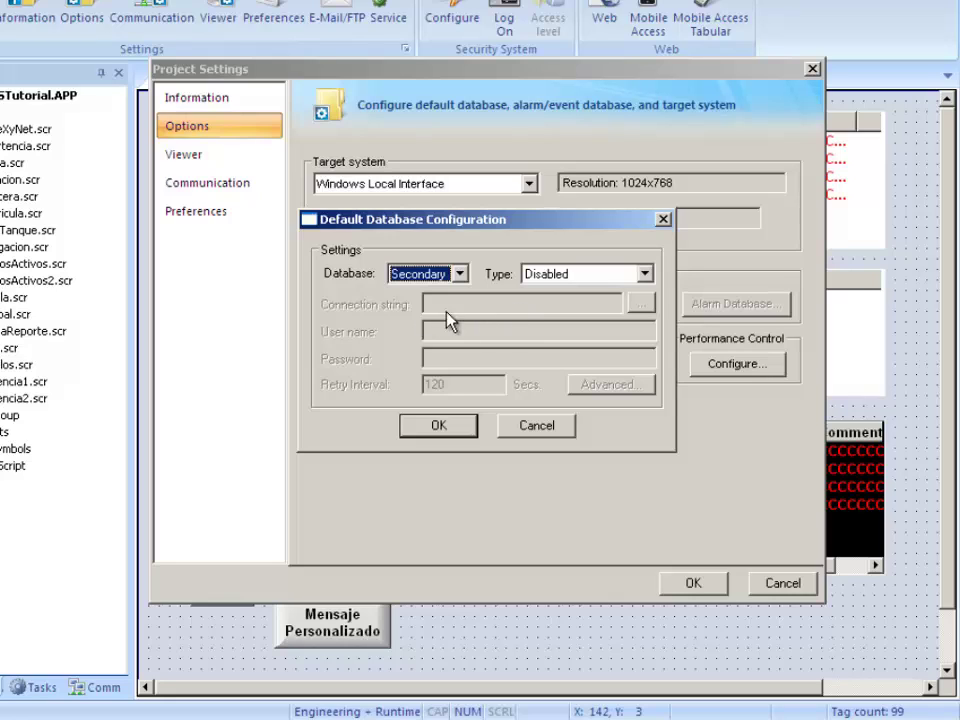
click(593, 280)
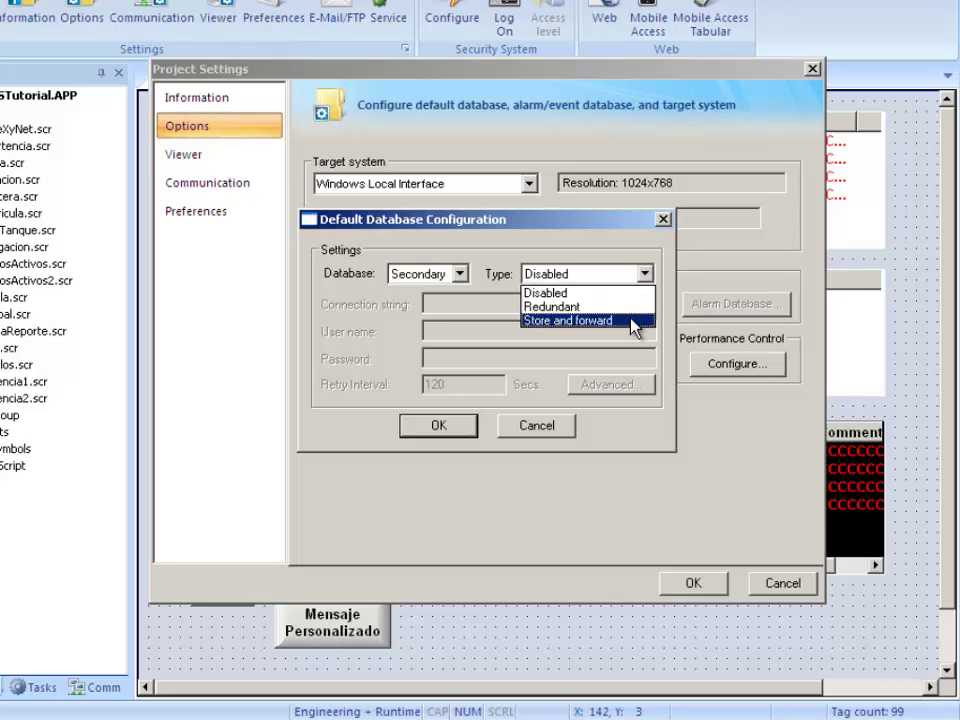
click(588, 293)
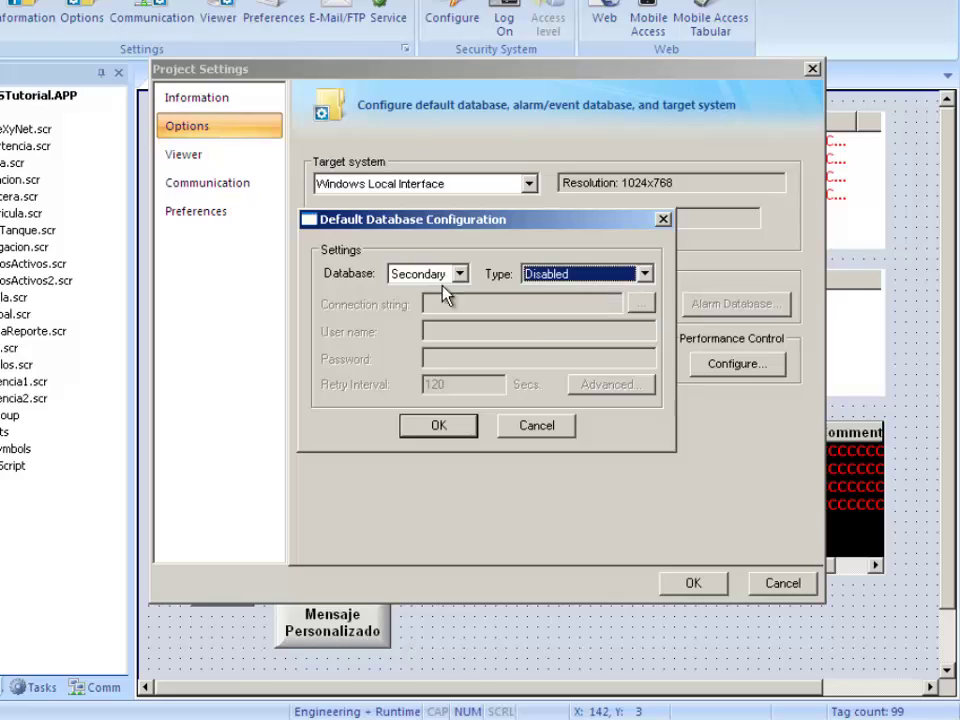
click(446, 275)
click(432, 291)
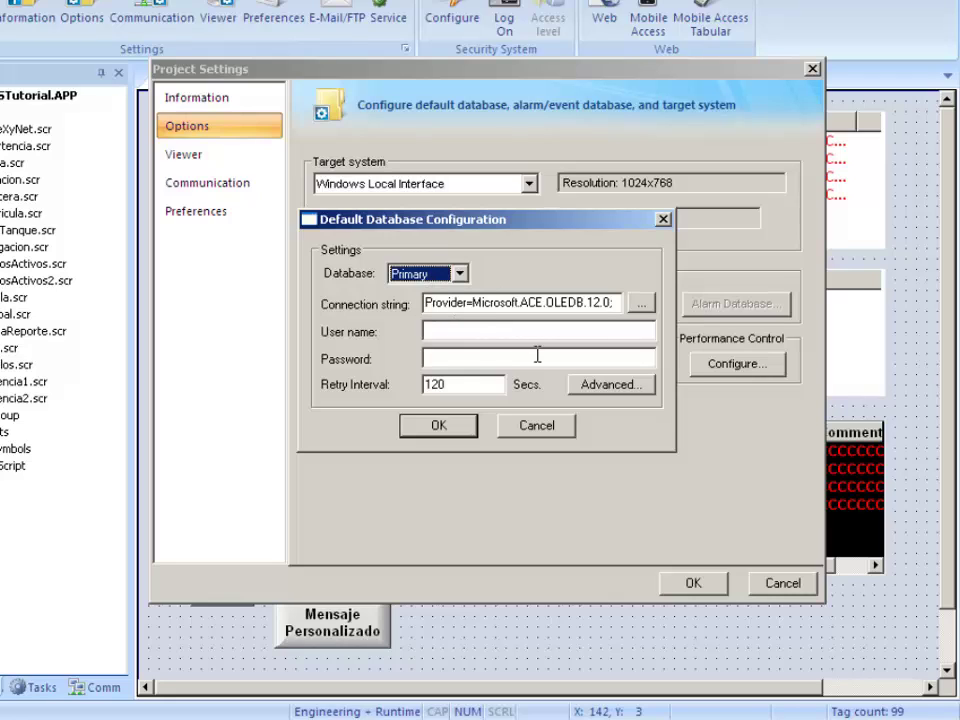
Step: Try the Enable, Disable and Separate Column millisecond options in the primary database's advanced settings, restore Default, and cancel
click(612, 385)
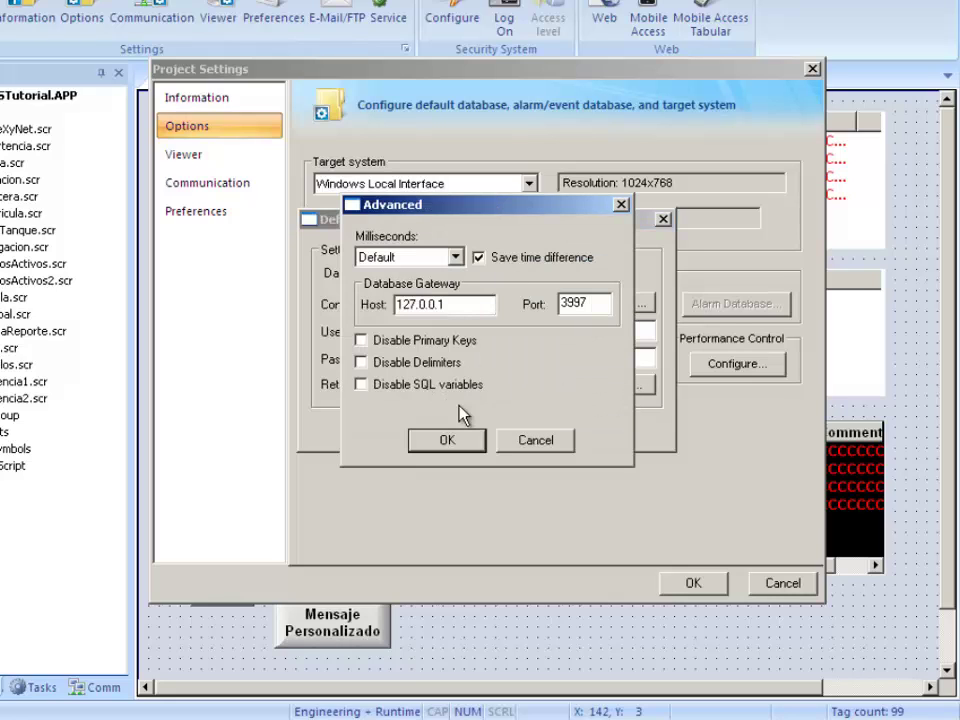
click(457, 258)
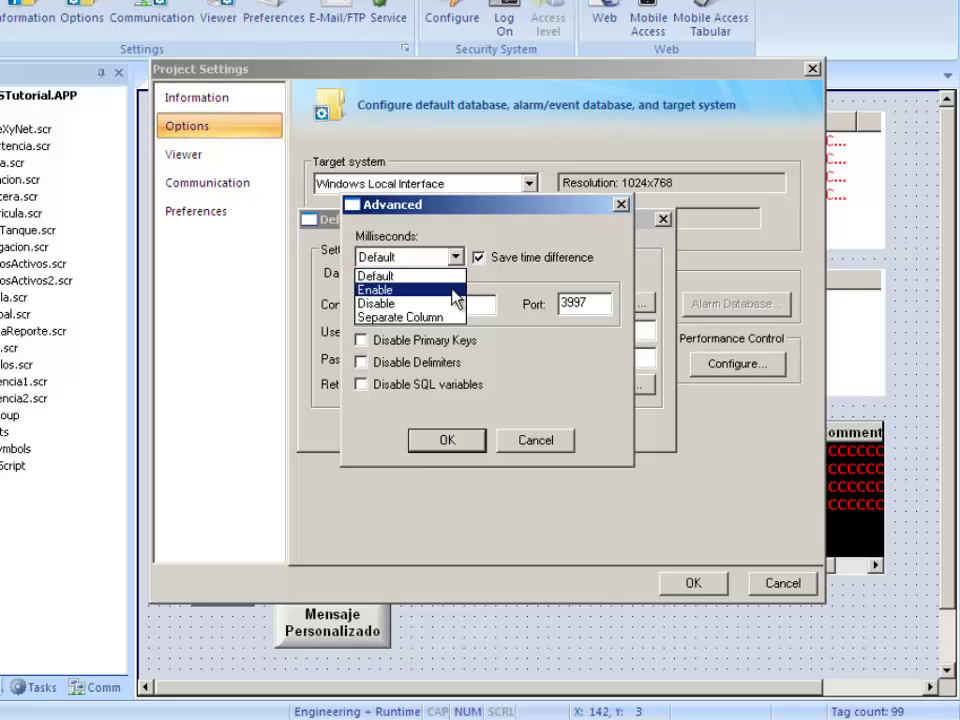
click(456, 289)
click(457, 258)
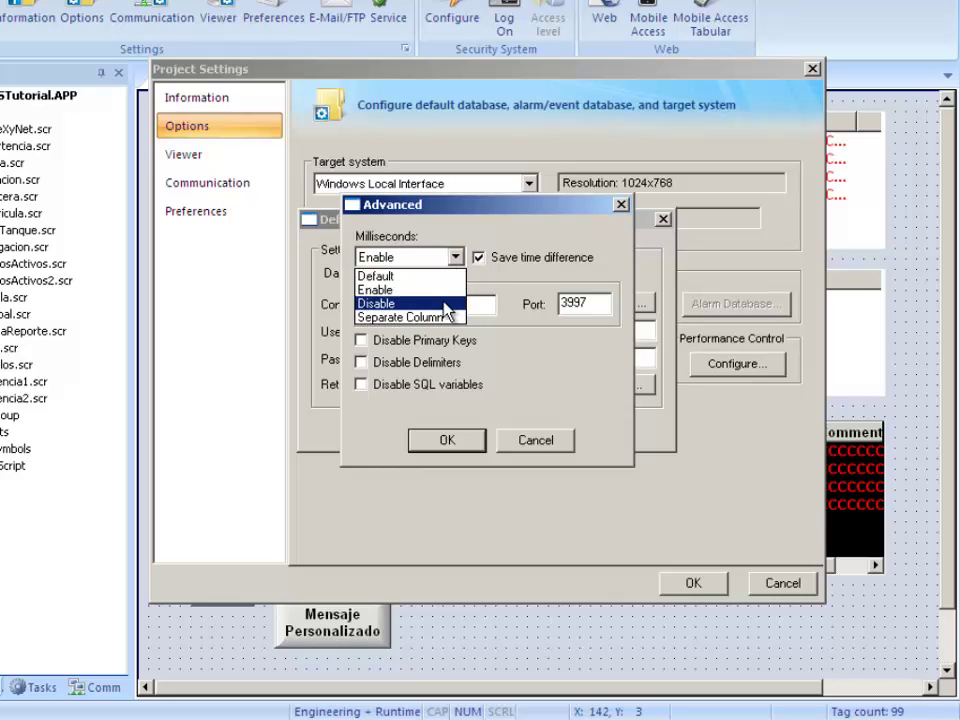
click(447, 303)
click(457, 258)
click(441, 317)
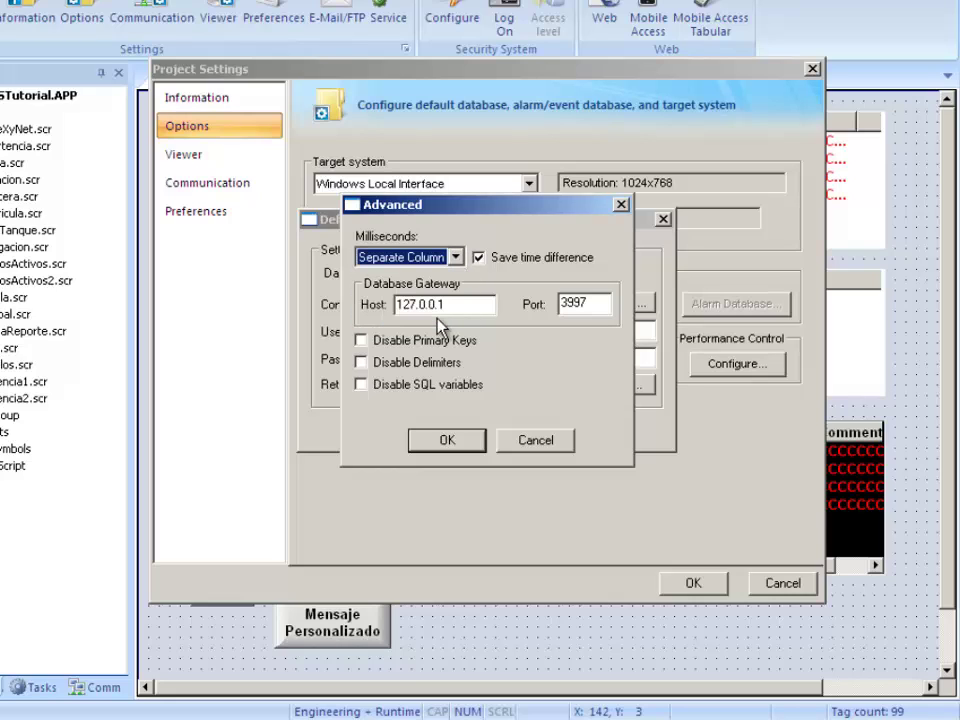
click(455, 258)
click(442, 277)
click(533, 441)
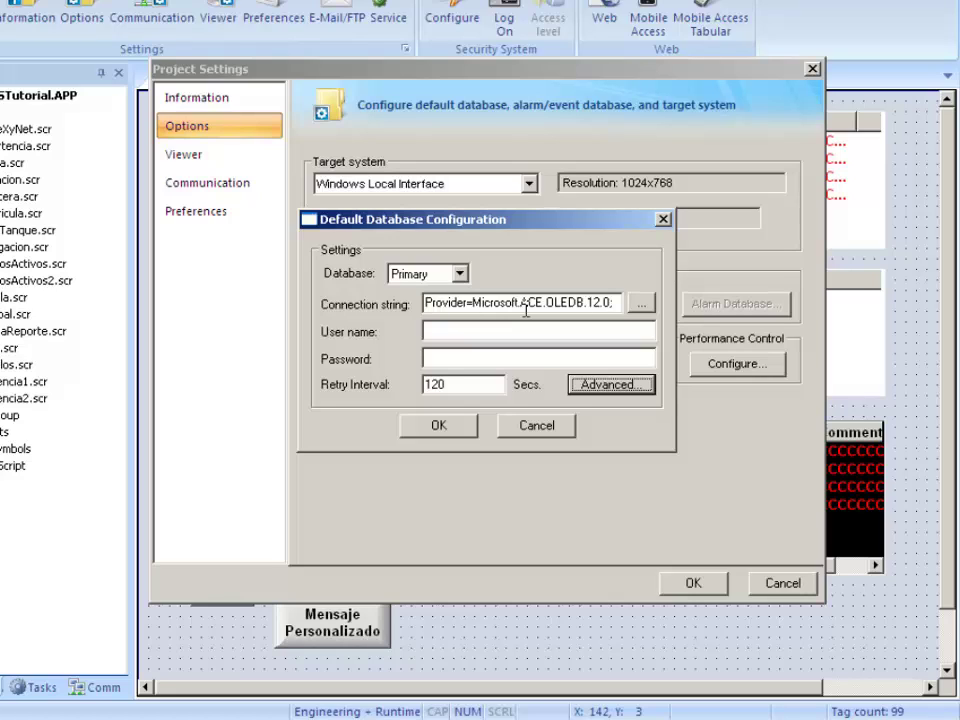
Step: Accept the default database configuration and set the alarm and event history format to Database
click(440, 426)
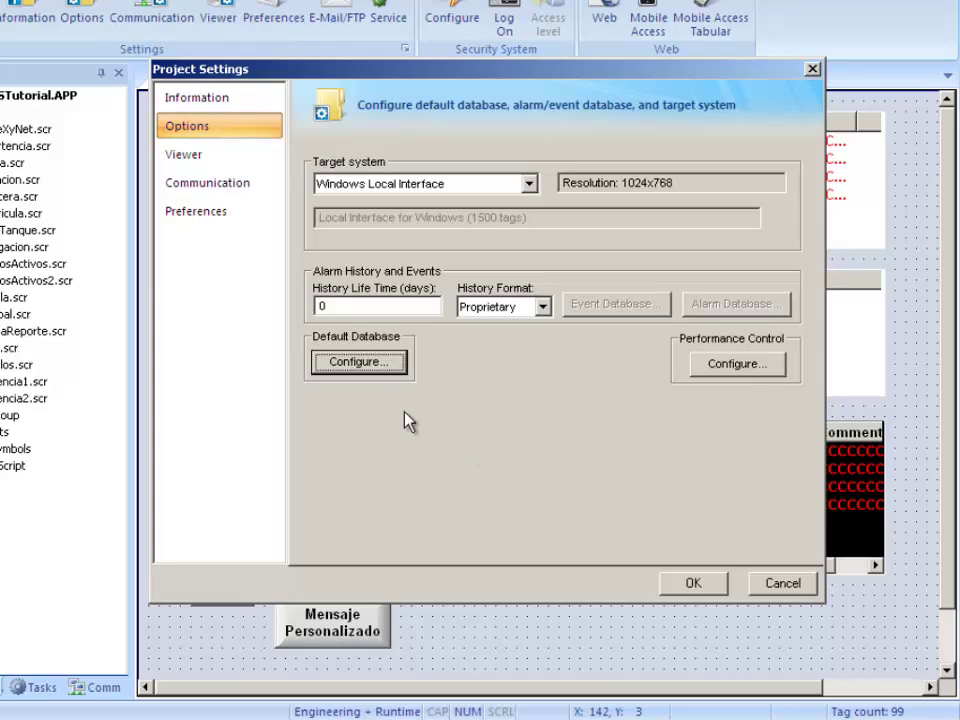
click(541, 307)
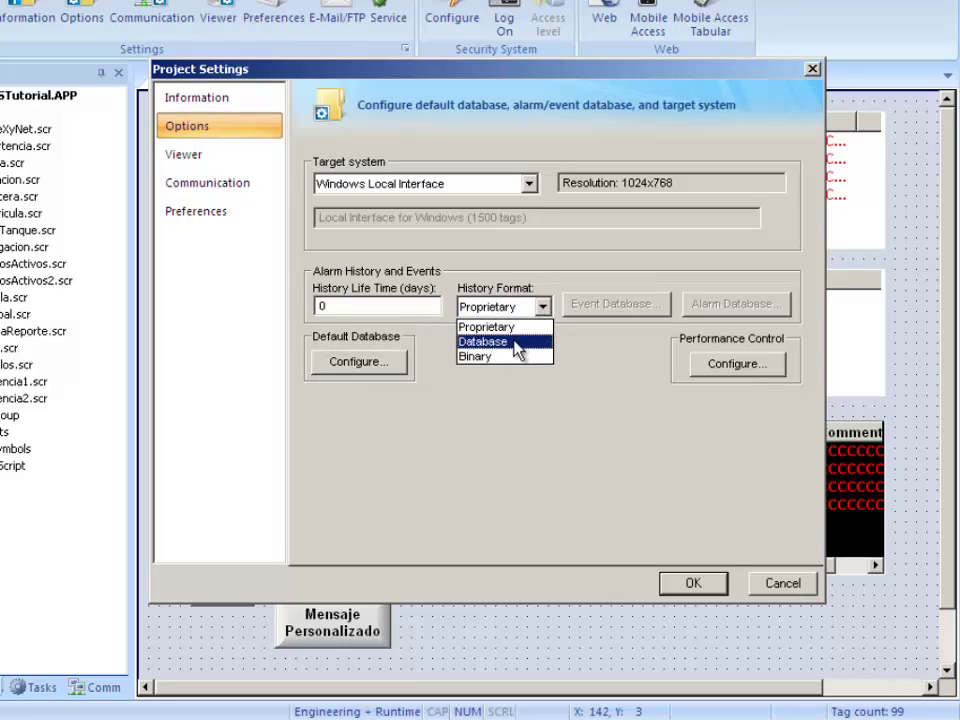
click(518, 343)
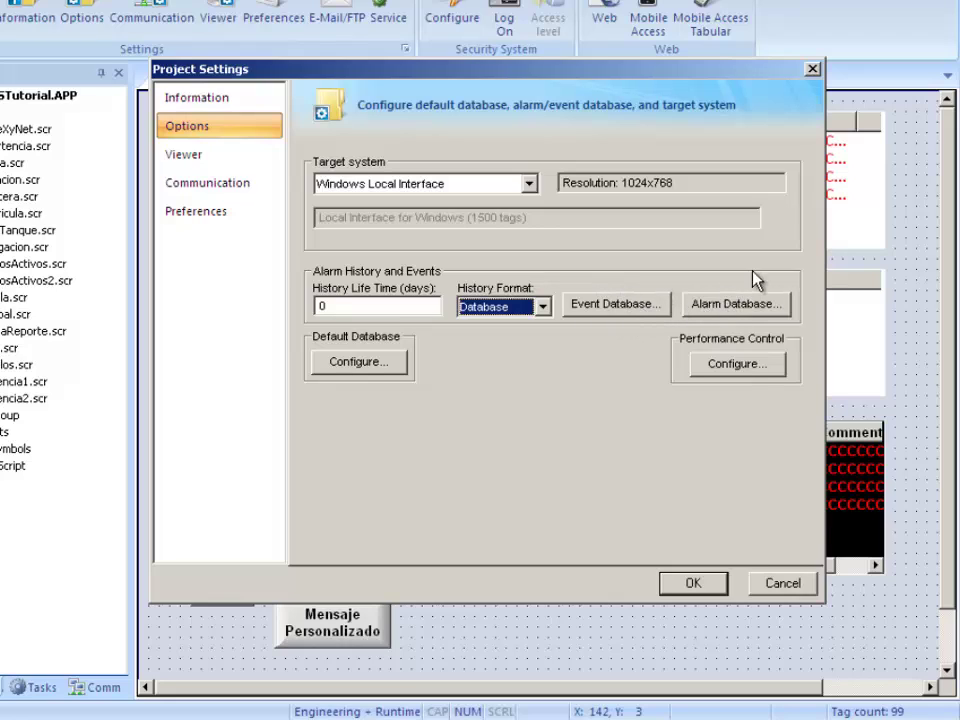
Step: Review the event database and alarm database configurations, including their project default and table name options, without keeping any changes
click(605, 310)
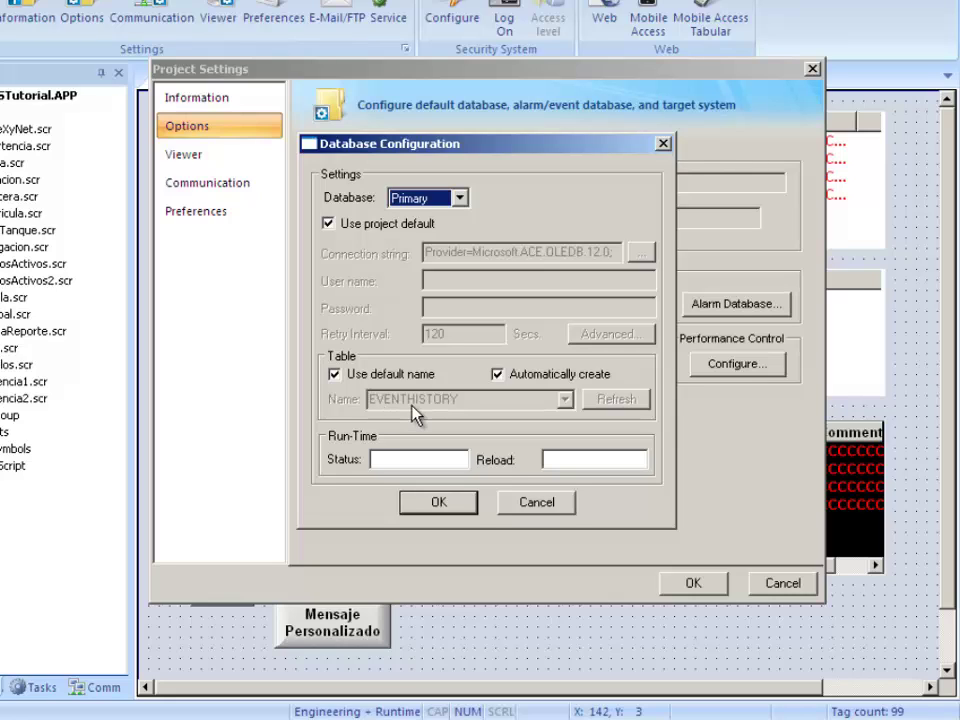
click(334, 375)
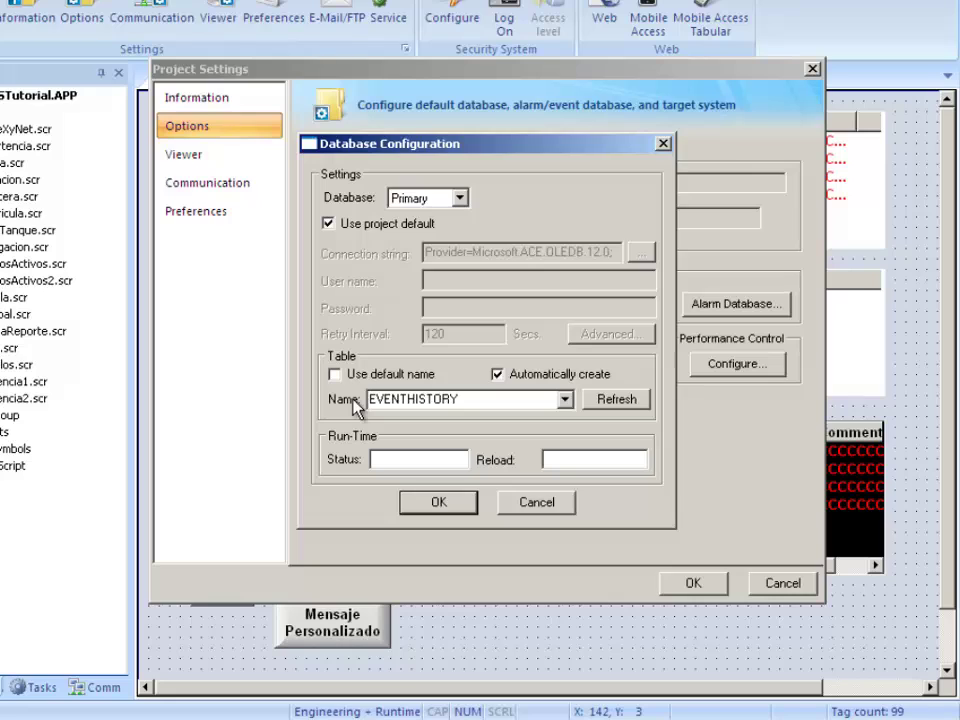
click(337, 376)
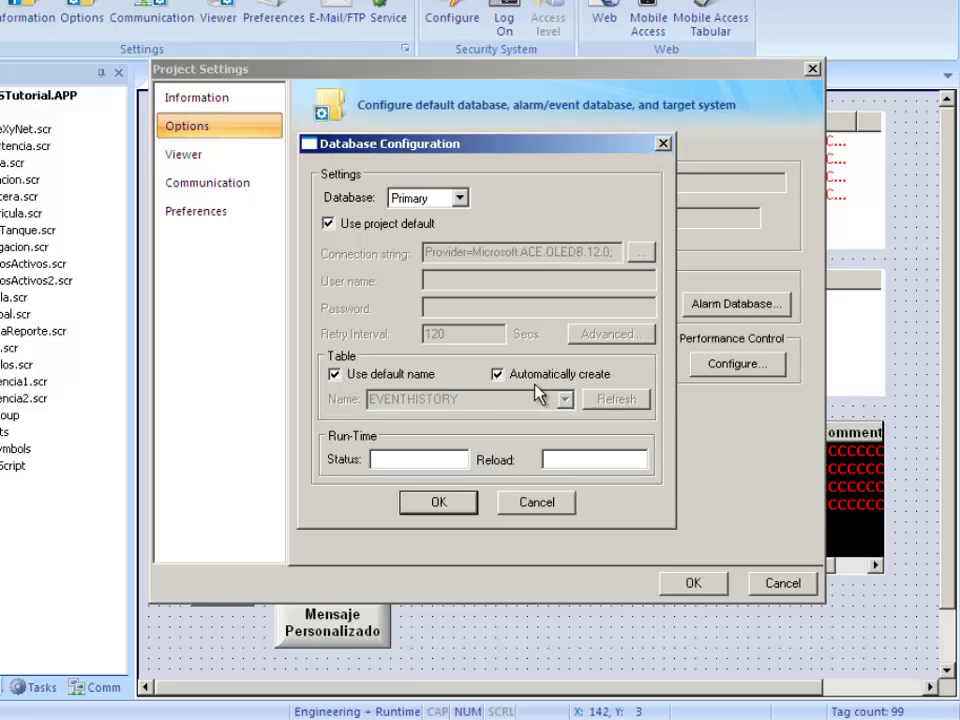
click(542, 504)
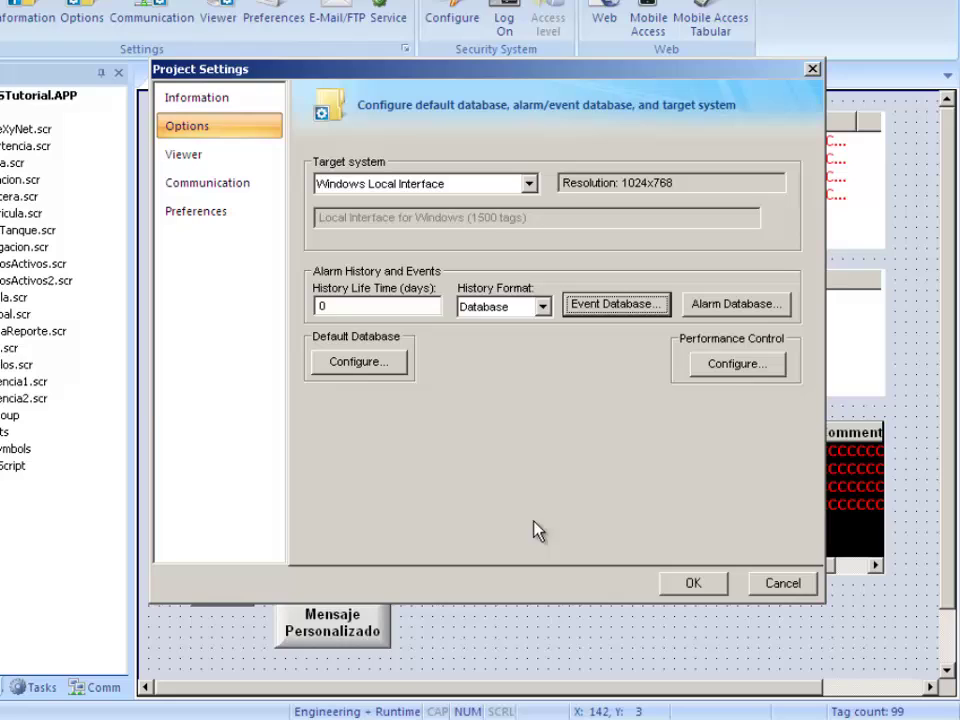
click(734, 313)
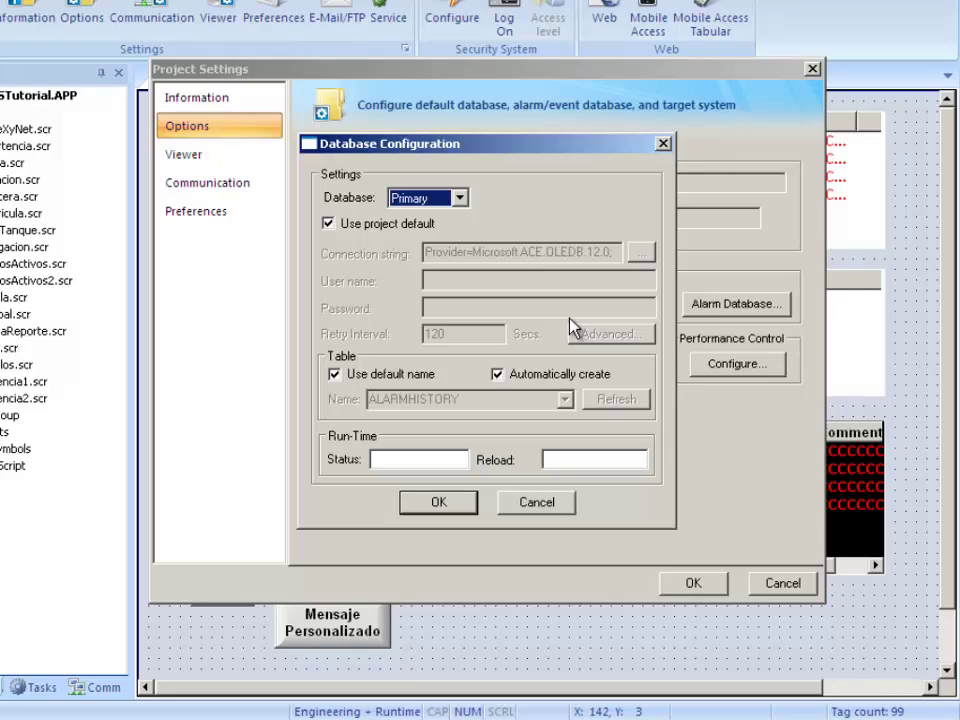
click(549, 505)
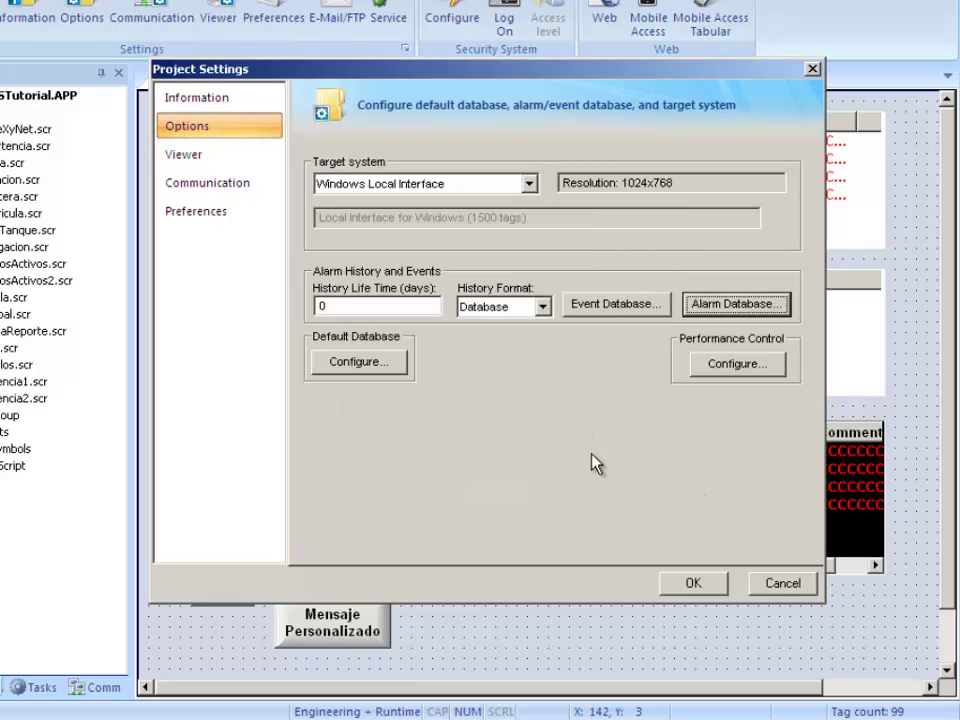
Step: Apply the project settings and close the Alarma.scr screen
click(693, 585)
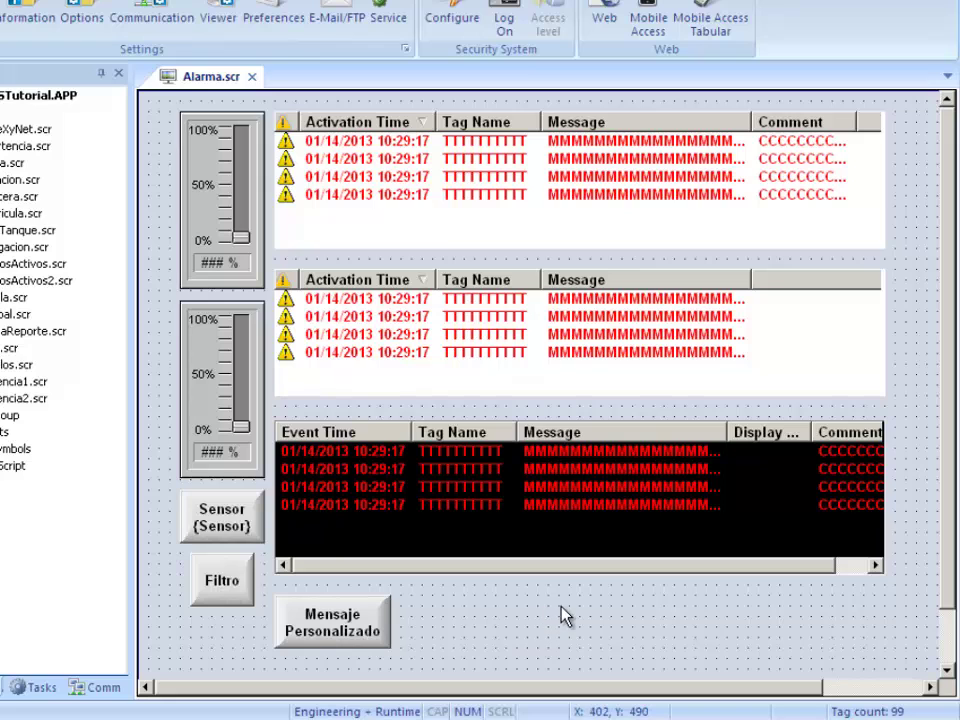
click(252, 77)
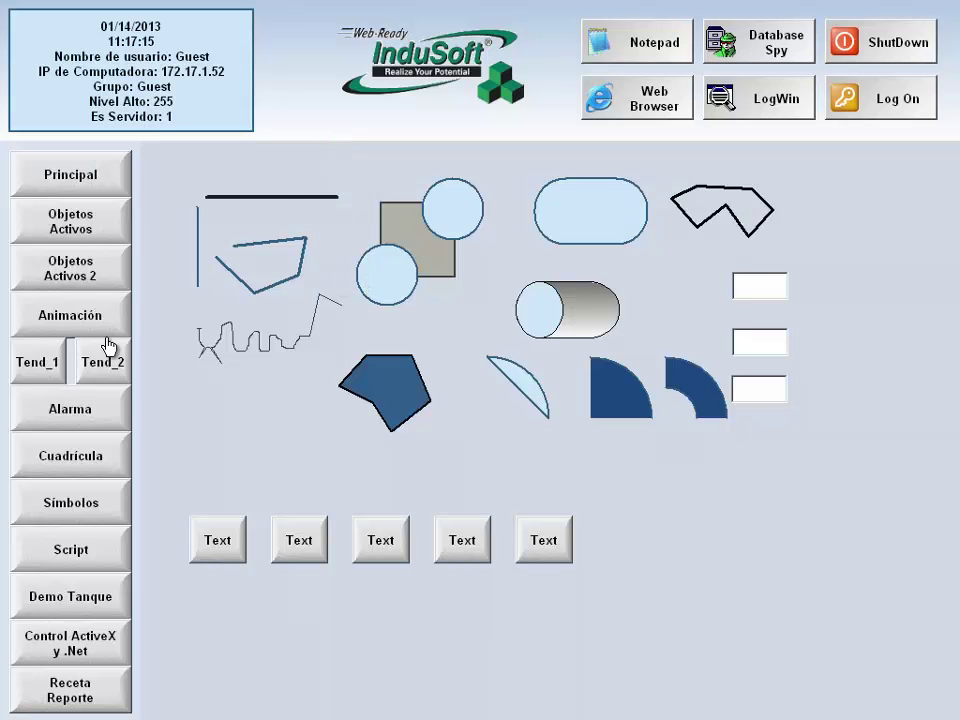
Step: On the running Alarma screen, lower the temperature slider to 0 and raise it to about 76 %, and set pressure to about 67 %
click(122, 410)
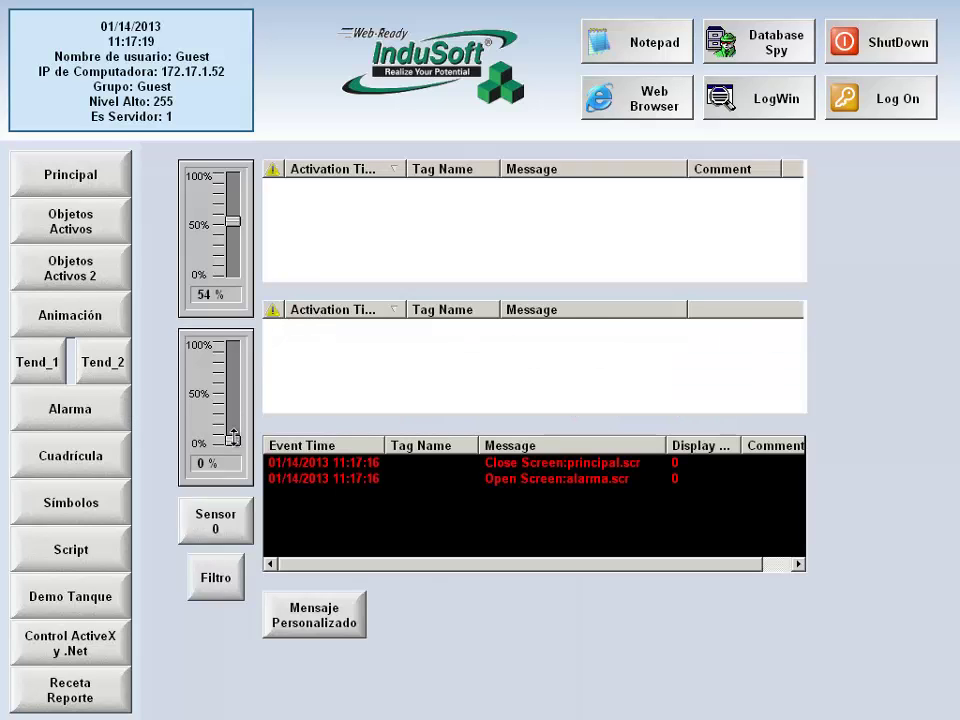
drag(236, 438, 235, 383)
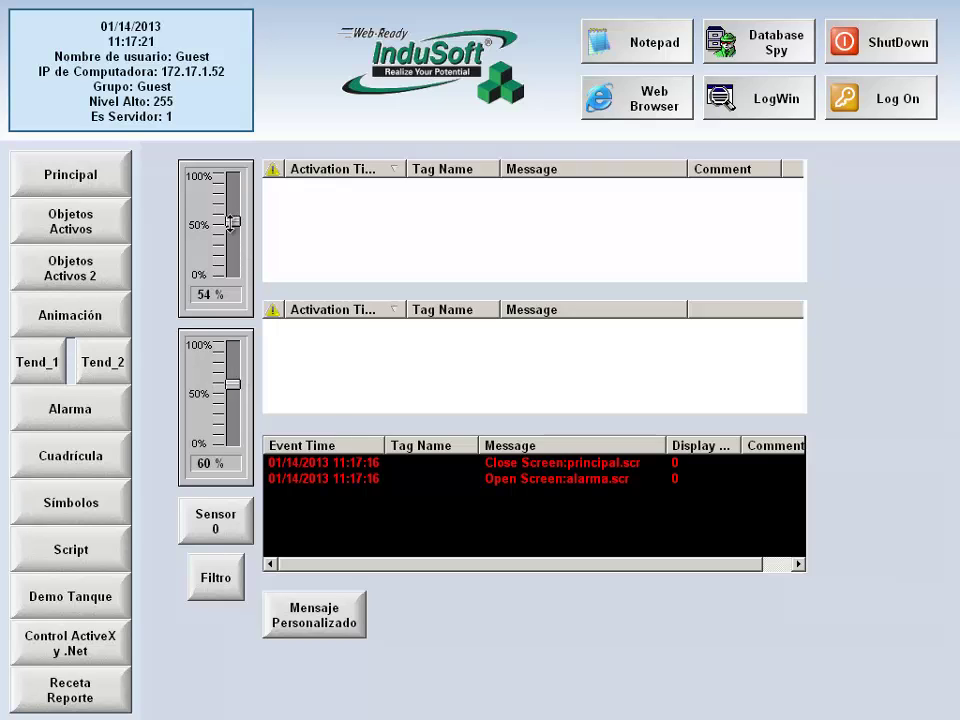
mouse_move(231, 219)
mouse_down()
mouse_move(232, 272)
mouse_move(236, 200)
mouse_up()
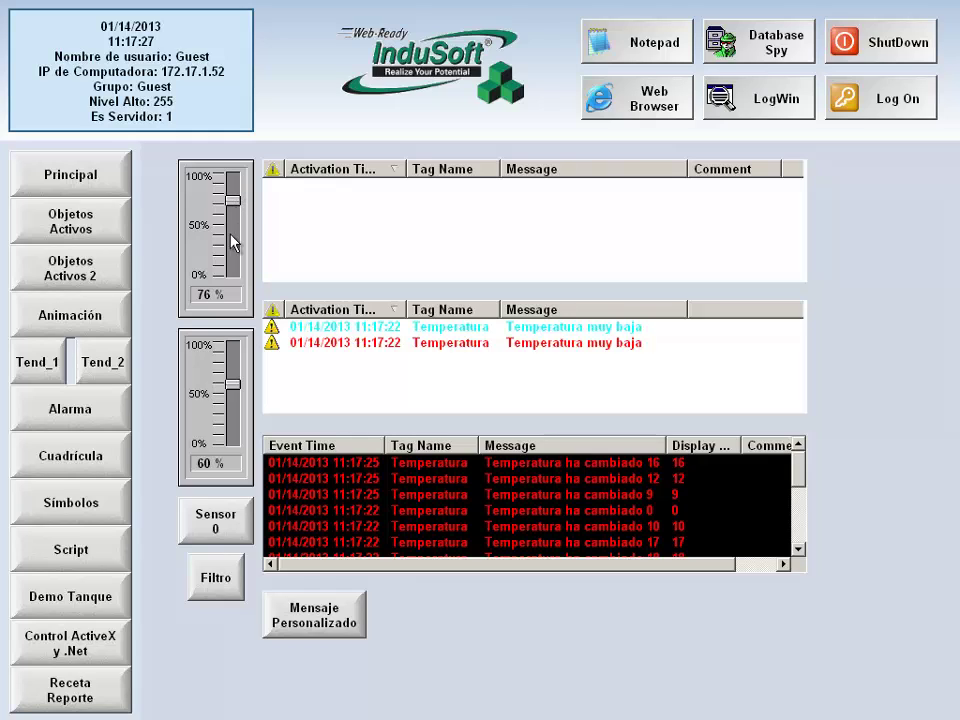
mouse_move(229, 386)
mouse_down()
mouse_move(232, 346)
mouse_move(232, 376)
mouse_up()
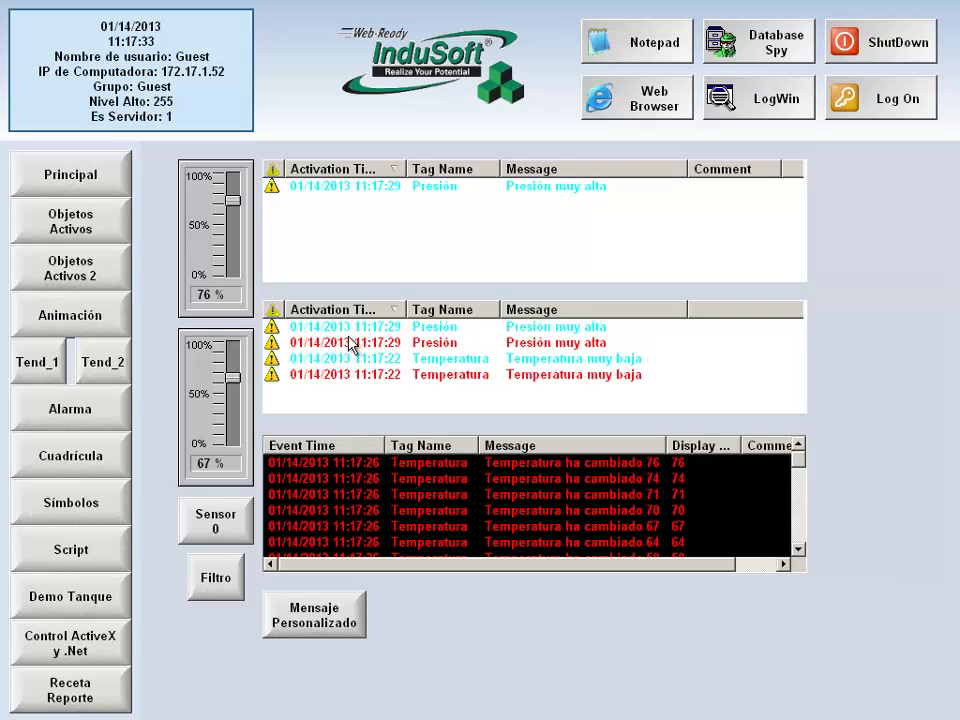
Step: Acknowledge the "Presión muy alta" alarm in the upper alarm list with the comment "prueba"
click(352, 330)
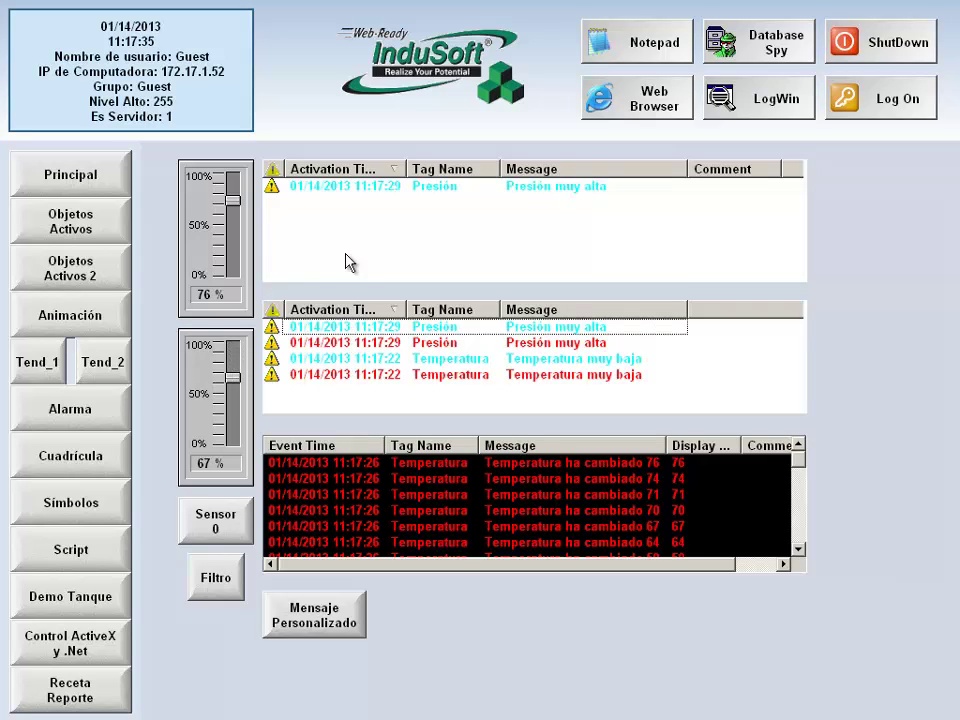
double_click(347, 188)
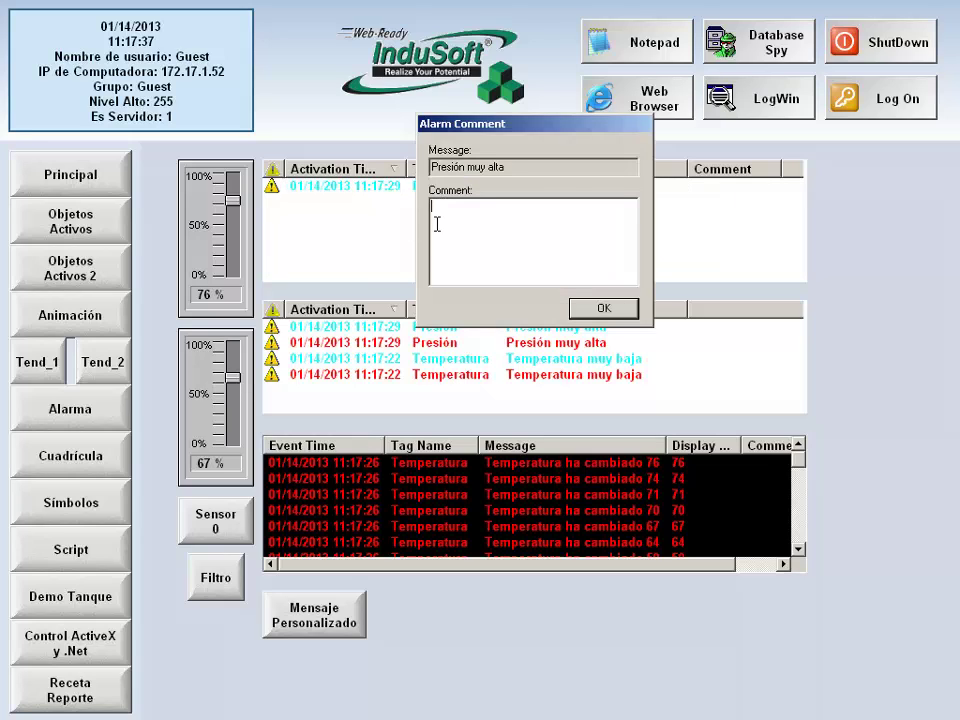
text(prueba)
click(604, 310)
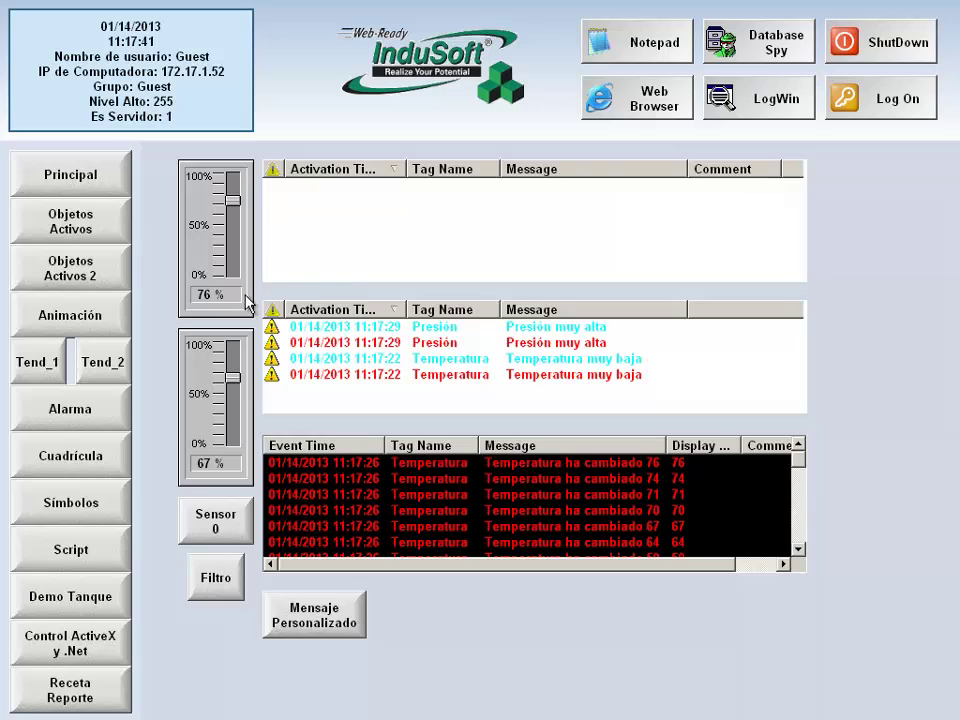
Step: Switch the sensor on and off again, and send the custom "Valvula Abierta" message with the comment "Prueba de Base de Datos"
click(219, 528)
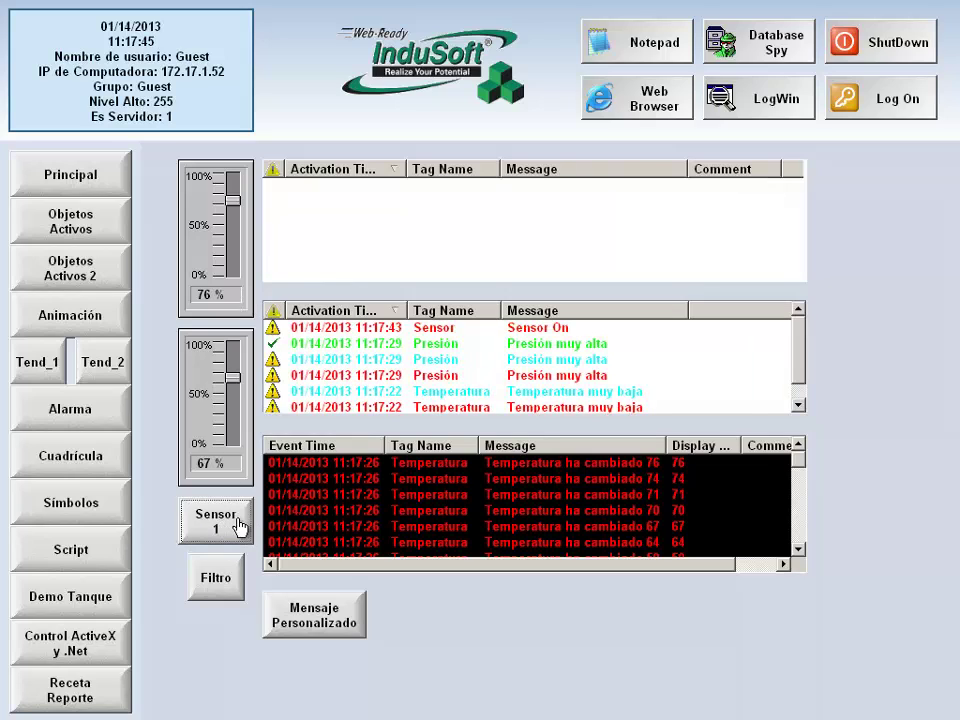
click(235, 522)
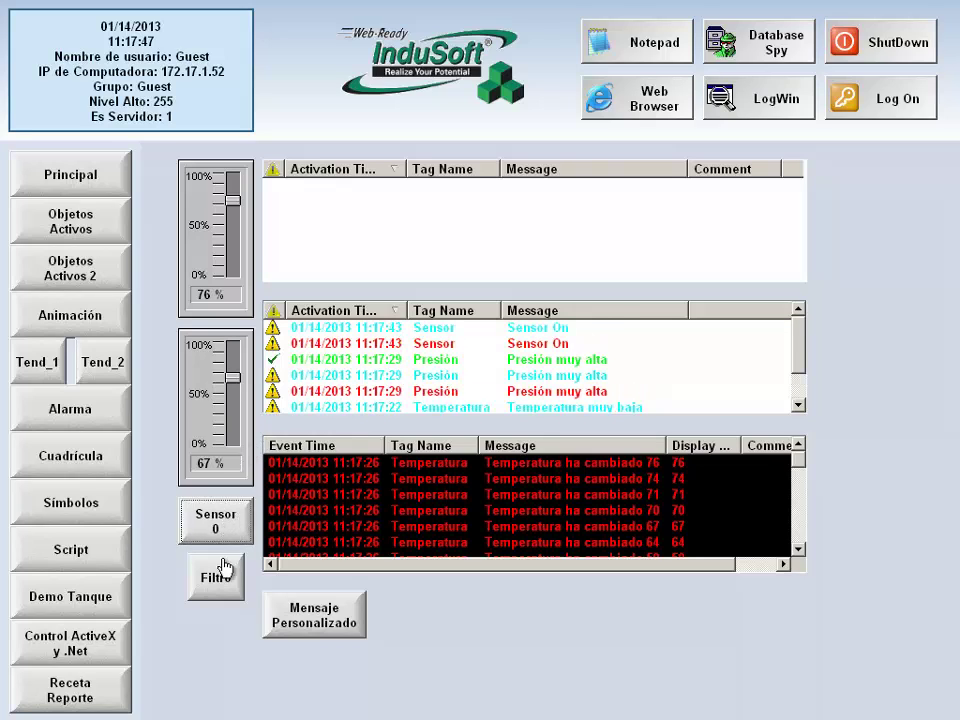
click(297, 615)
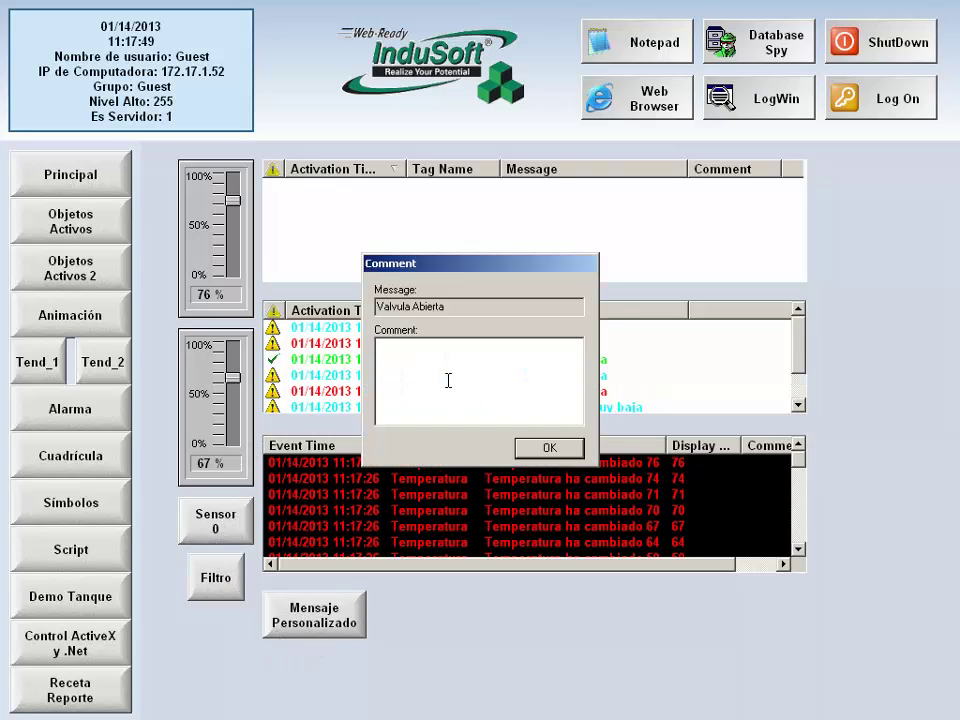
text(Prueba de Base de Datos)
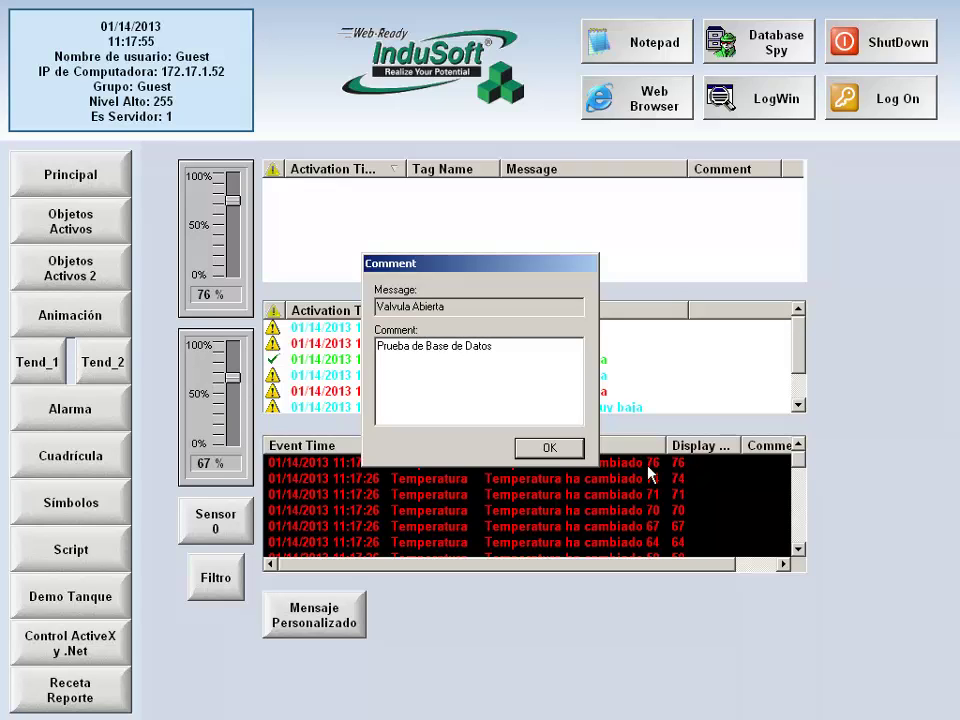
click(551, 450)
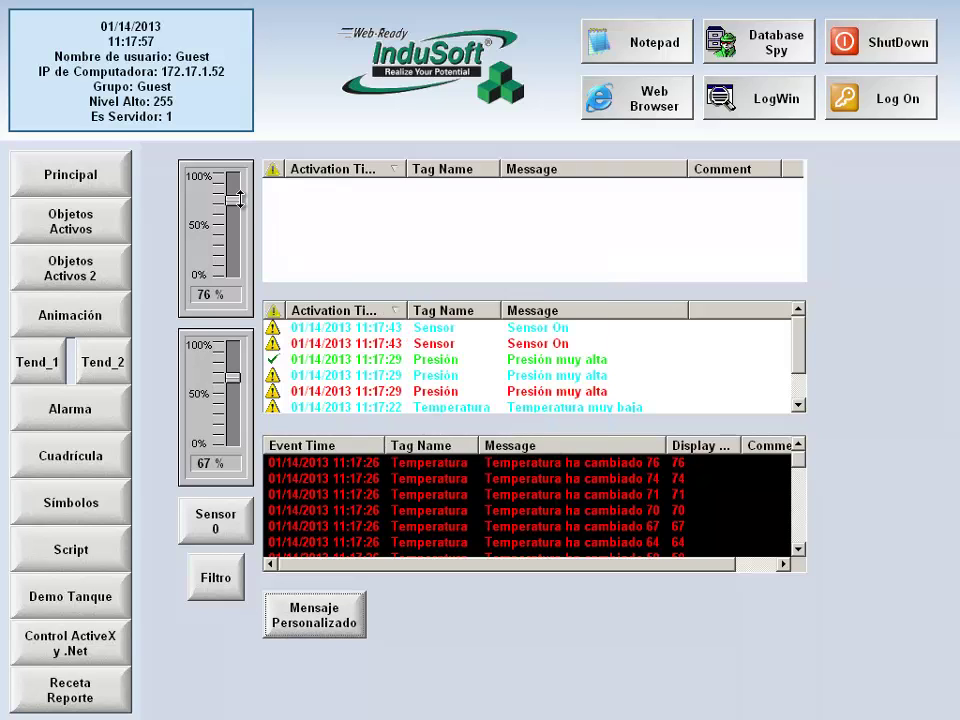
Step: Lower the temperature to about 52 % and the pressure to about 43 %, and shut down the running application
mouse_move(234, 199)
mouse_down()
mouse_move(232, 240)
mouse_move(234, 222)
mouse_up()
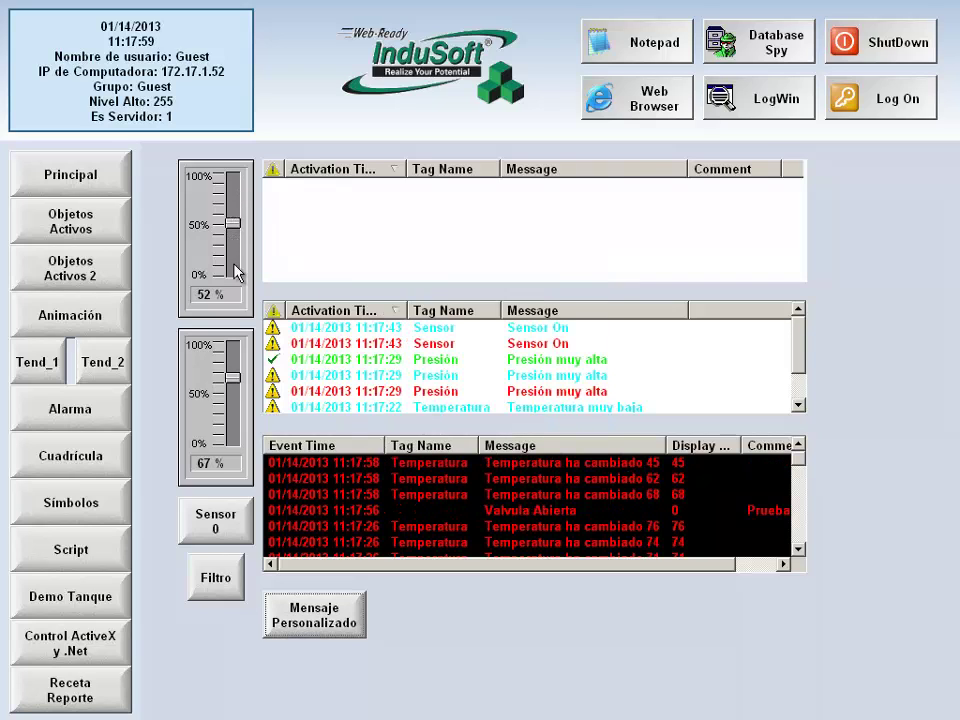
drag(233, 379, 233, 400)
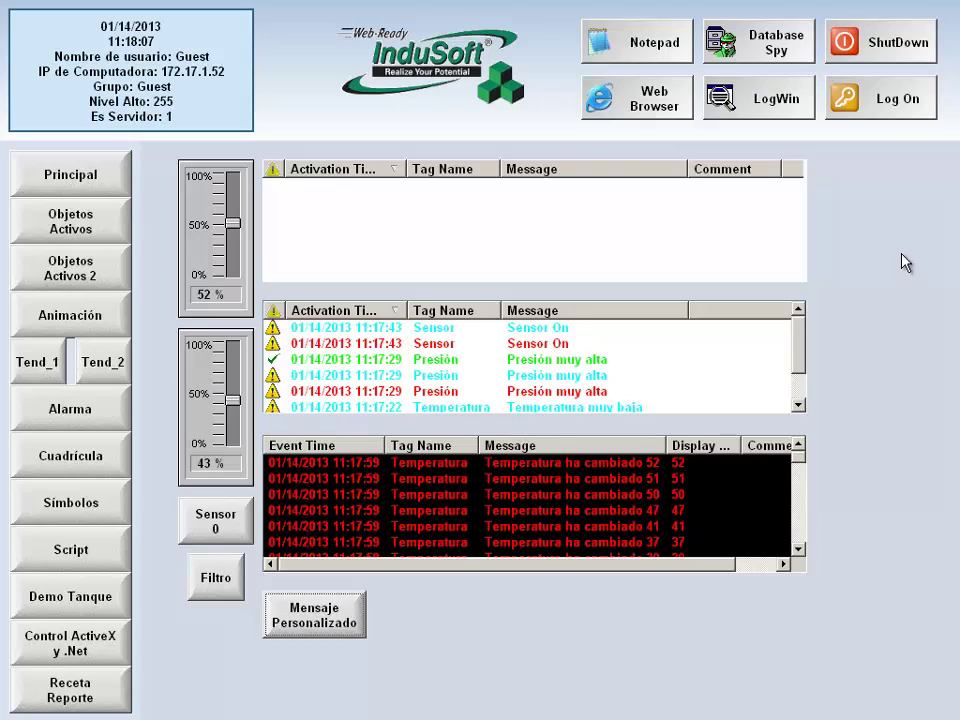
click(880, 58)
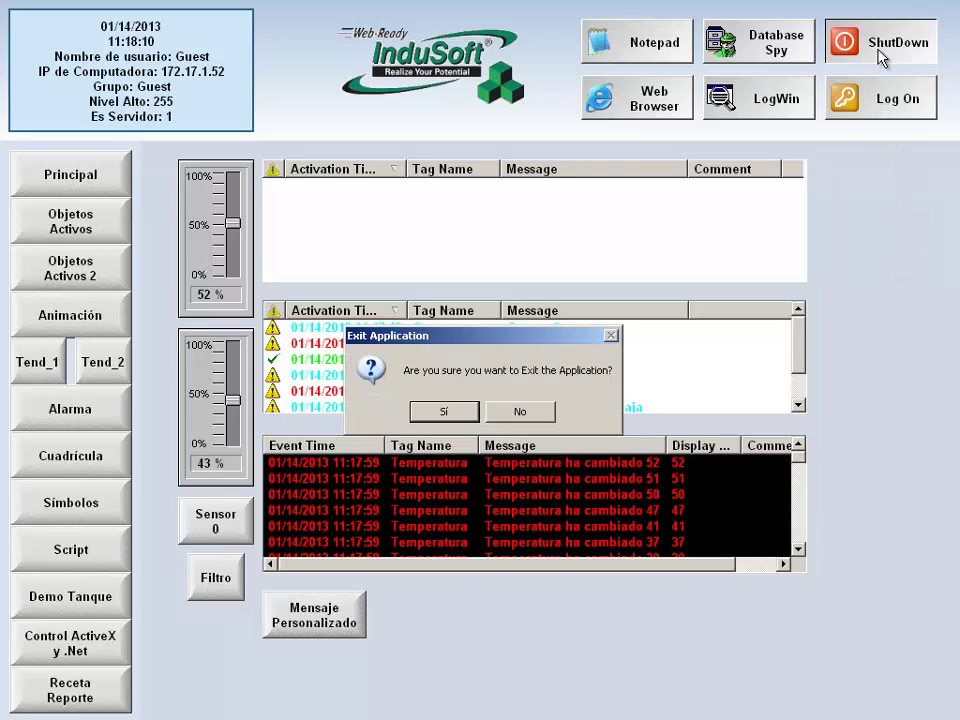
click(445, 411)
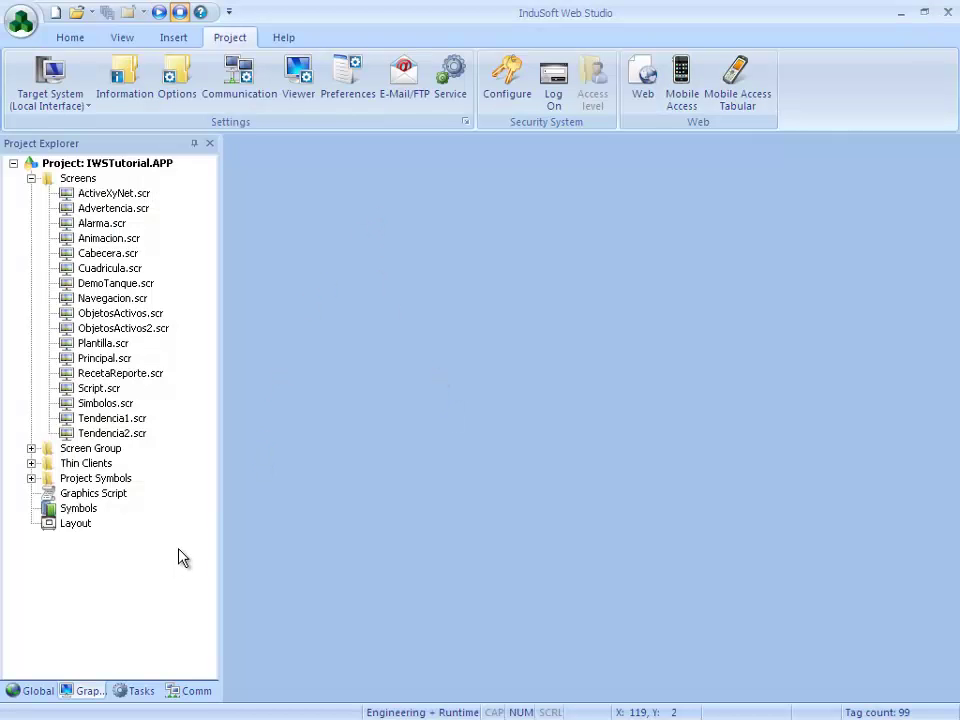
Step: Switch to Microsoft Access 2010, open the MiDB.accdb database and enable its blocked content
click(27, 706)
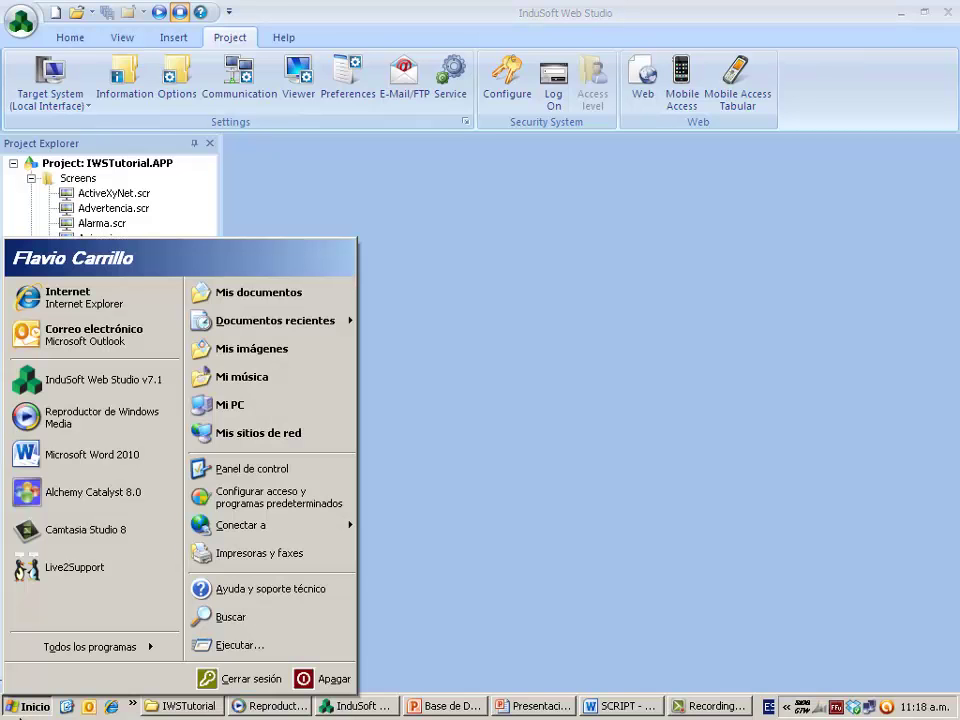
mouse_move(75, 652)
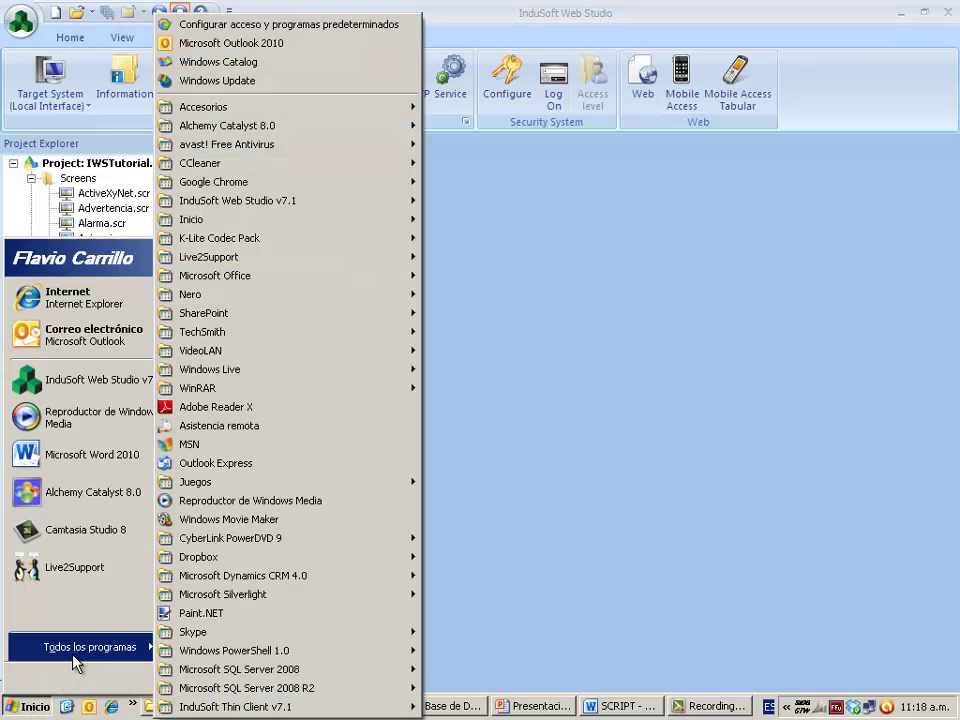
mouse_move(315, 280)
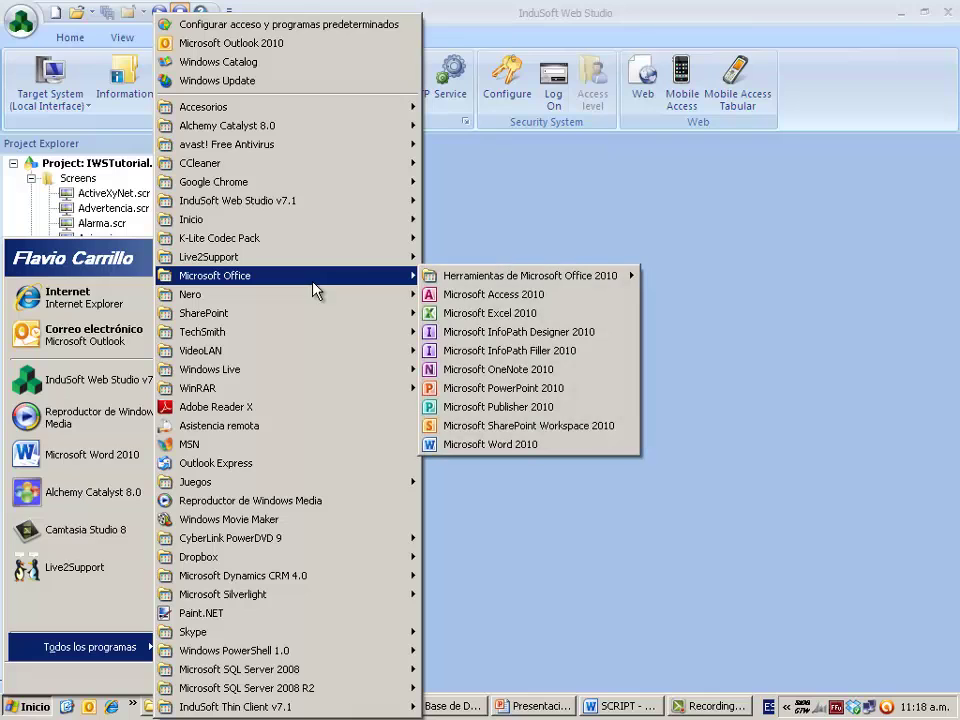
click(468, 296)
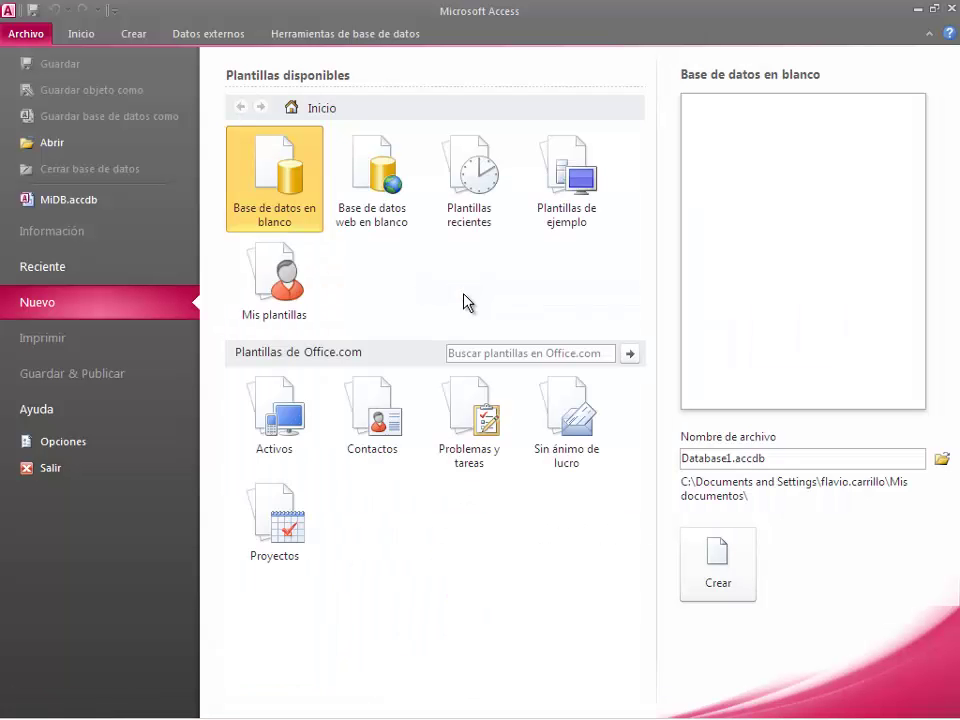
click(80, 203)
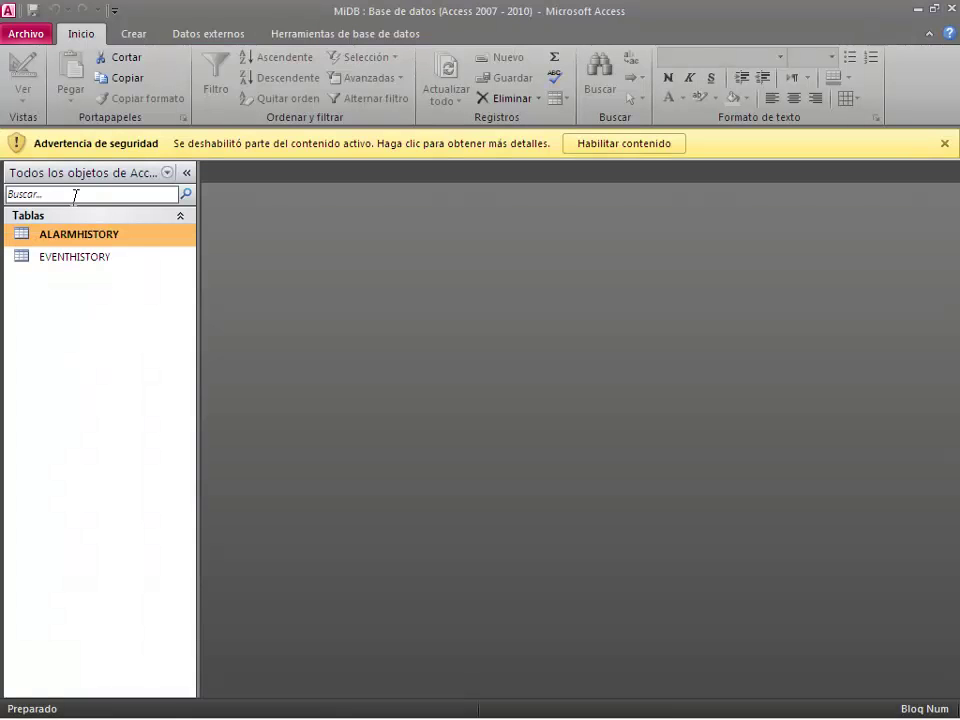
click(91, 250)
click(87, 234)
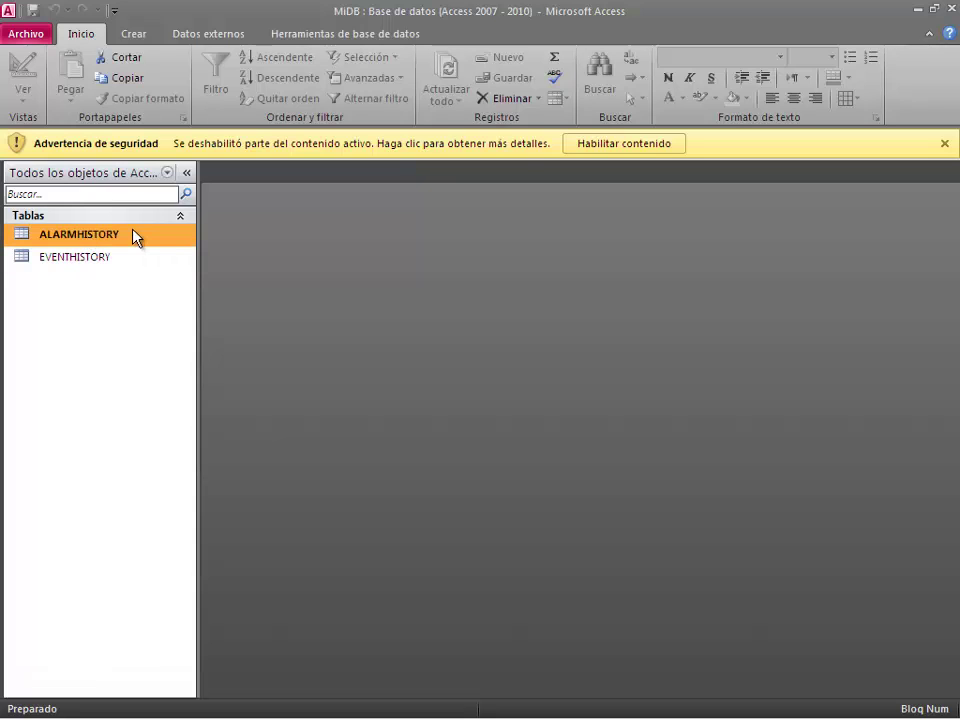
click(630, 144)
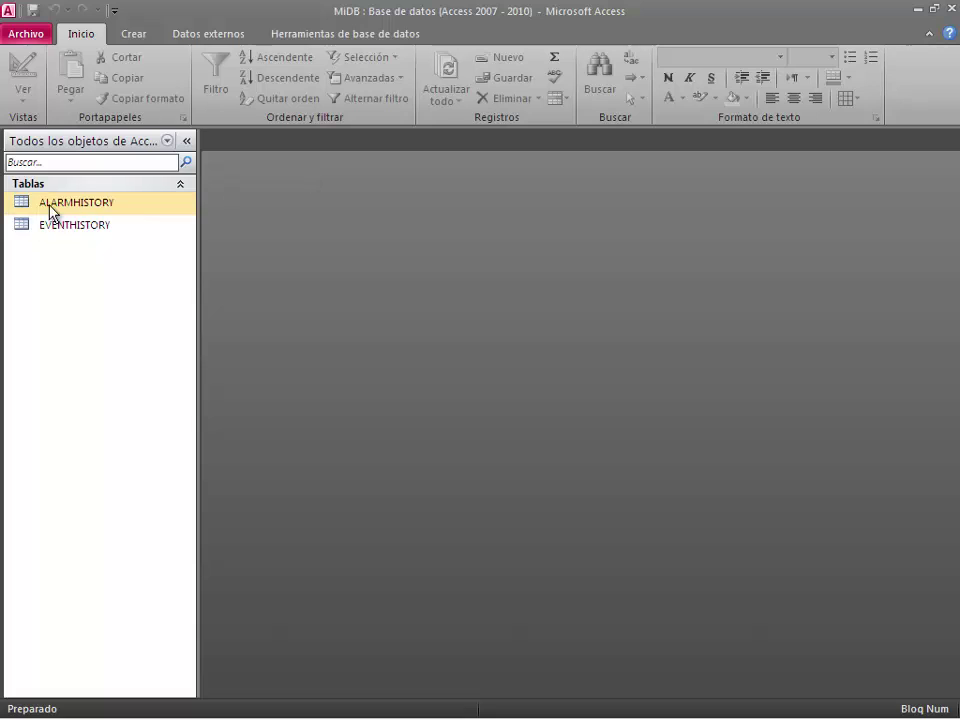
Step: Open the ALARMHISTORY table and fit the Al_Start_Time and Al_Message columns to their contents
double_click(66, 206)
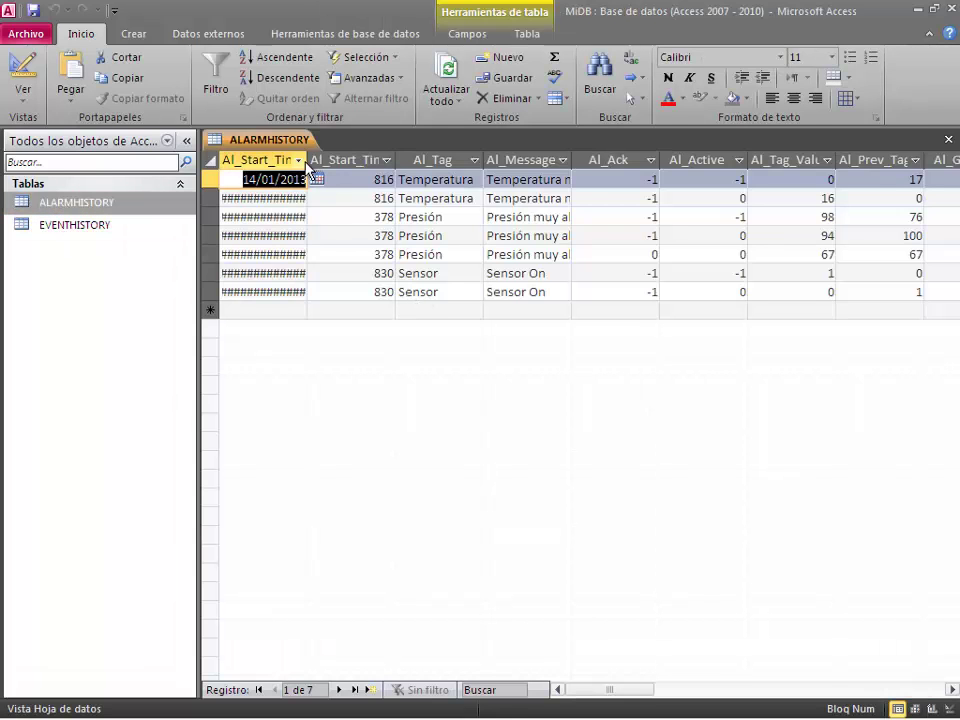
double_click(307, 160)
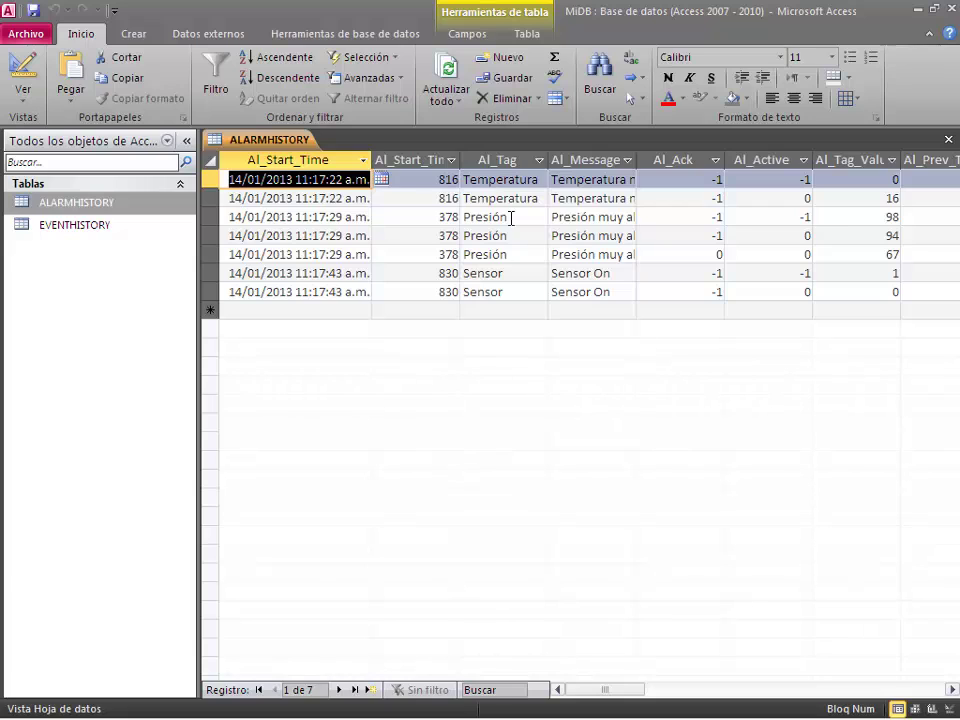
double_click(637, 160)
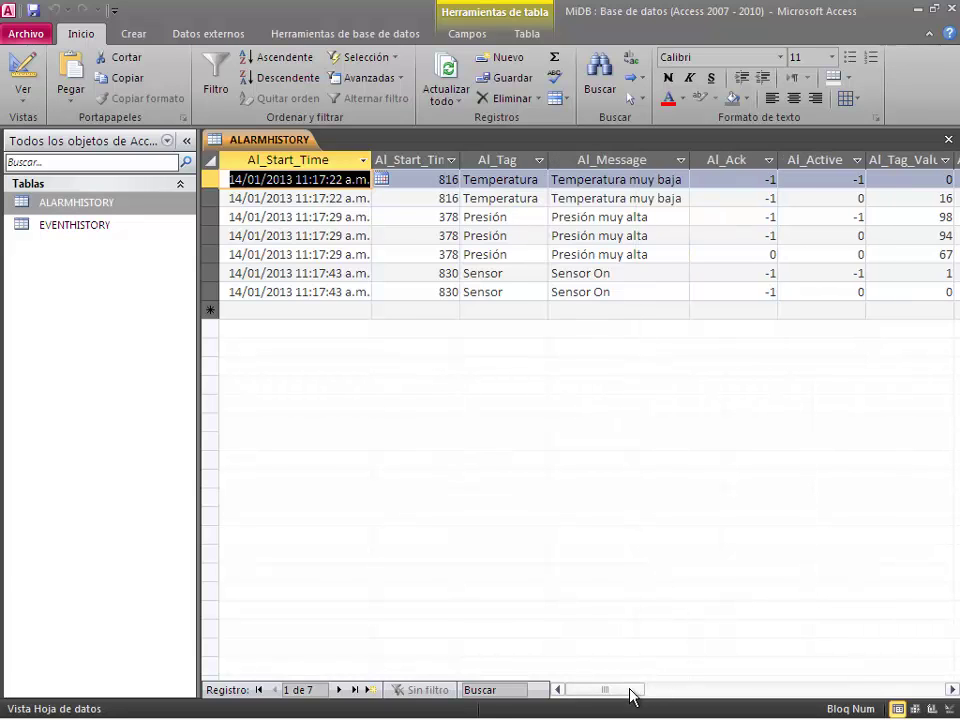
Step: Review the remaining ALARMHISTORY fields, fitting the Al_Norm_Time, Al_Ack_Time and Al_Event_Time columns to their contents
drag(637, 691, 649, 692)
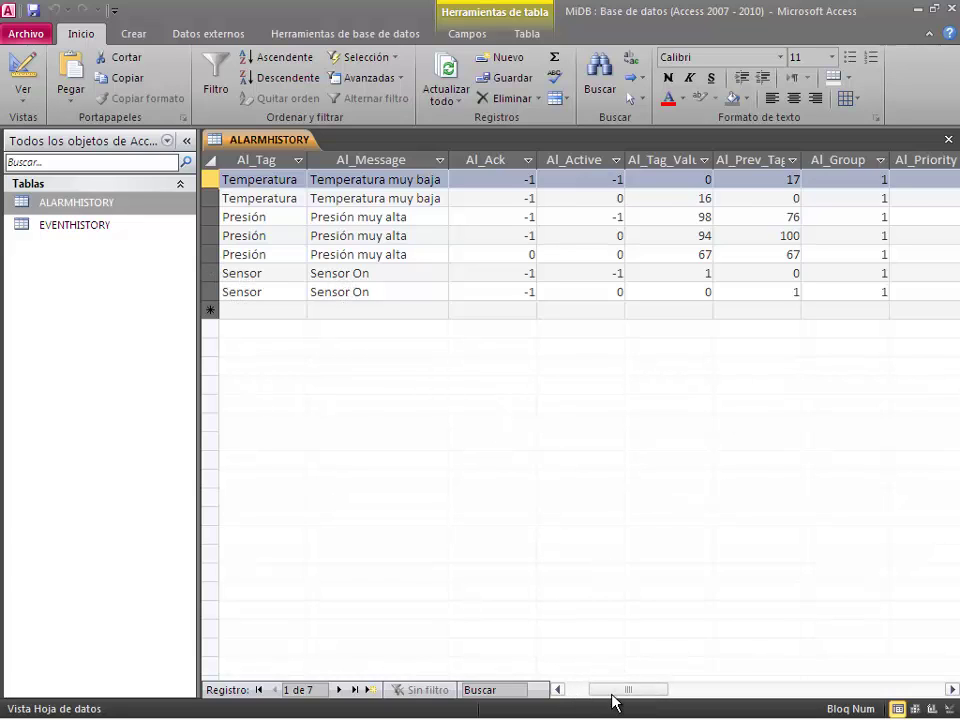
drag(630, 695, 689, 697)
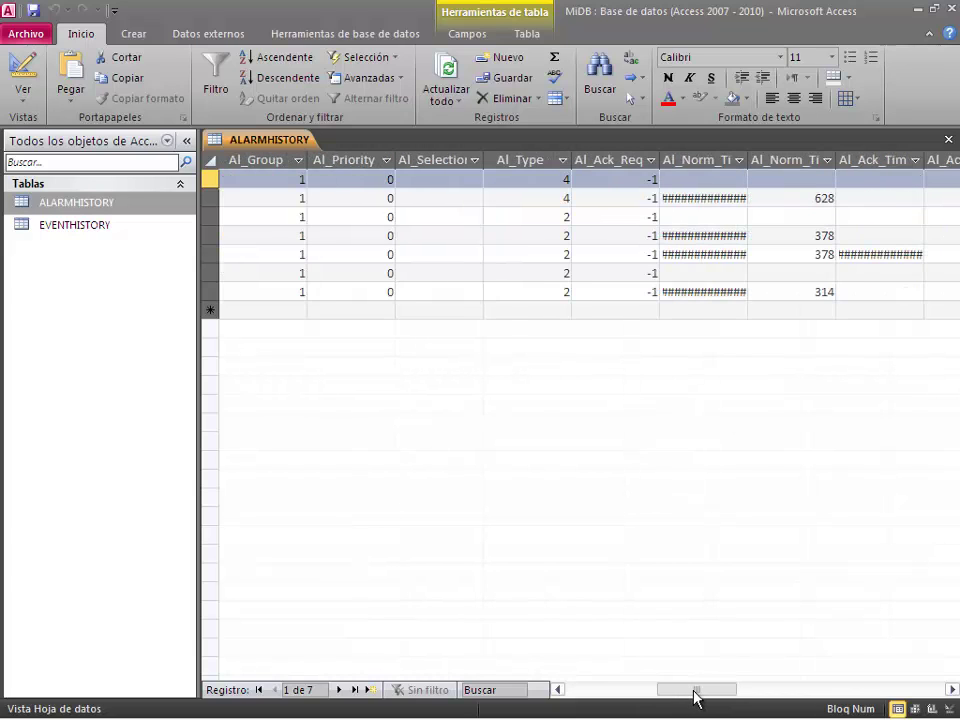
double_click(747, 160)
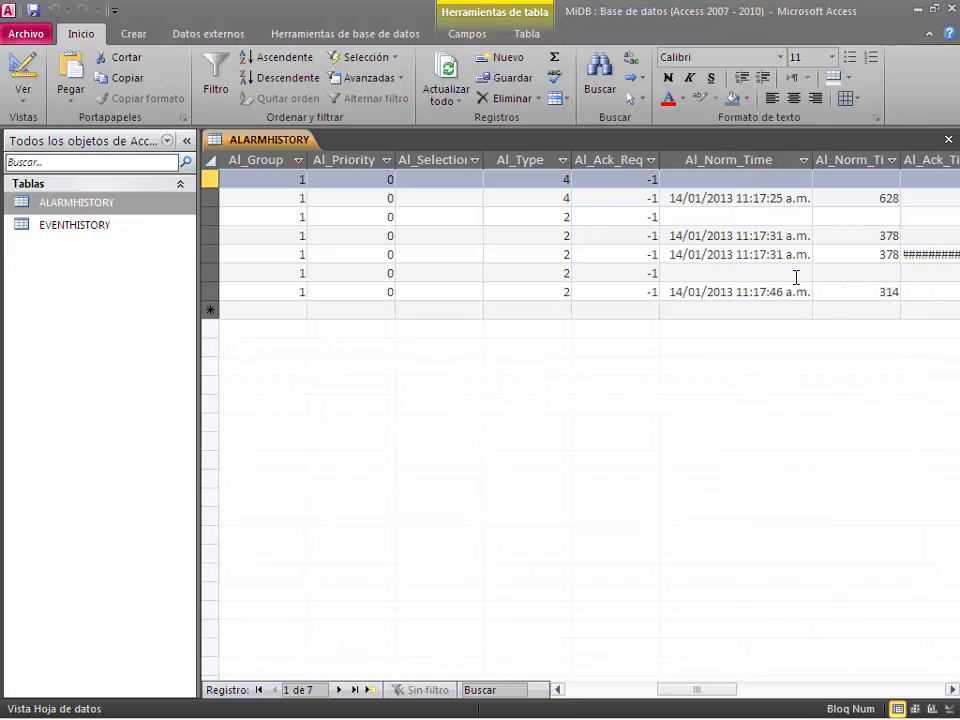
drag(696, 690, 745, 697)
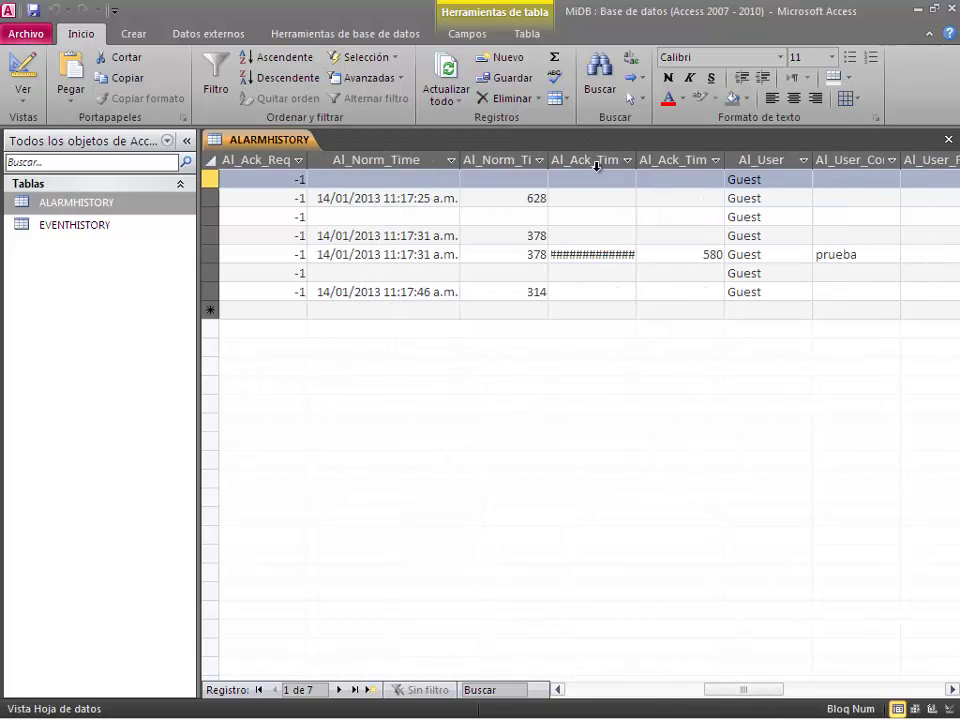
double_click(637, 161)
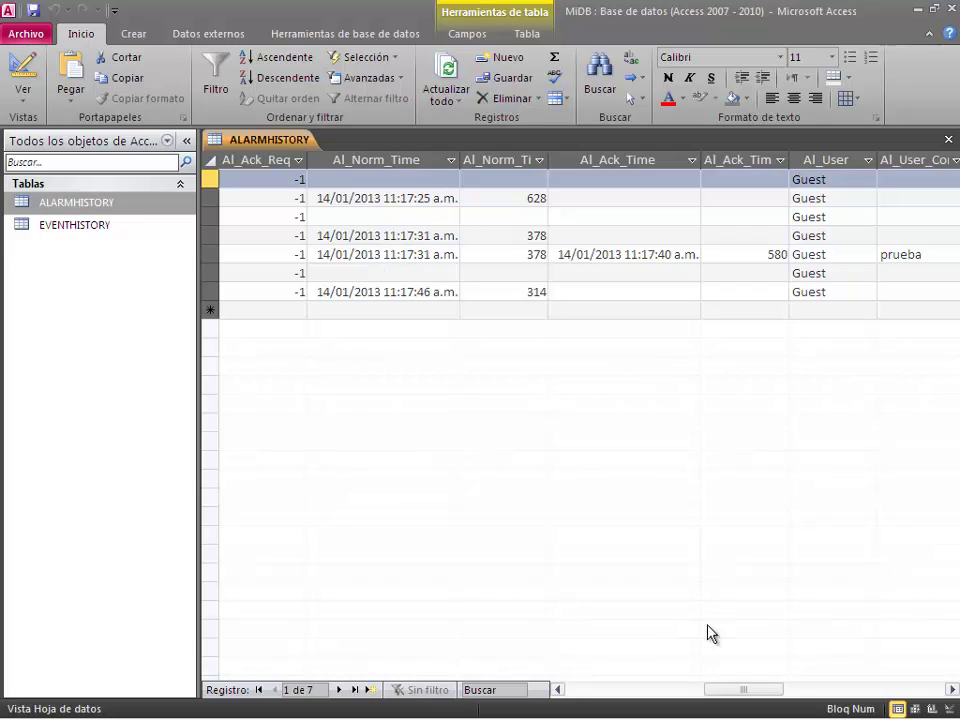
drag(758, 690, 782, 693)
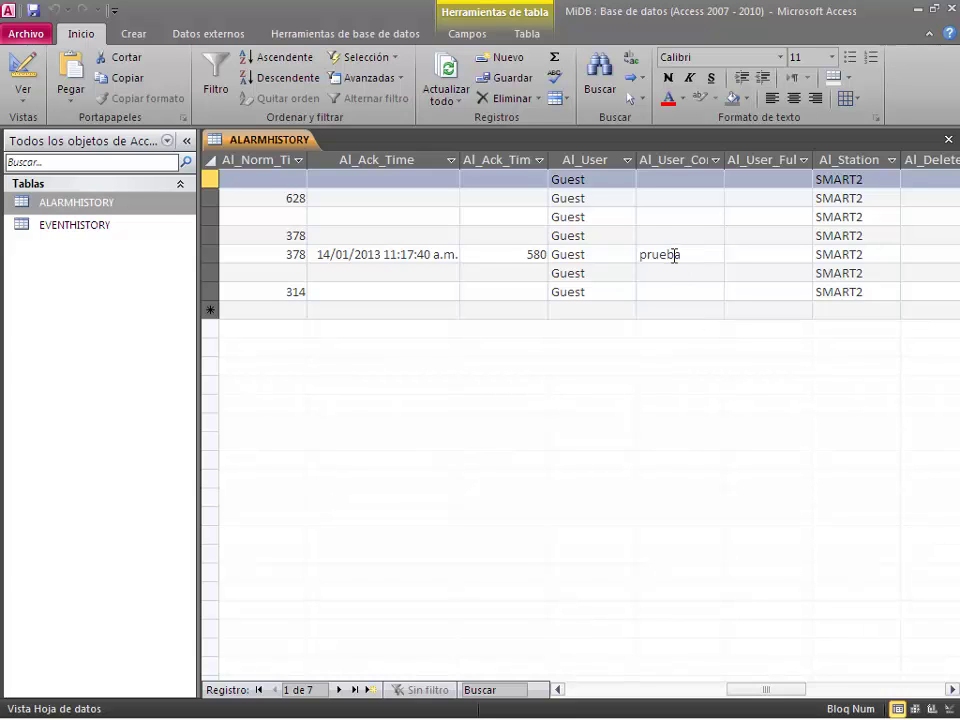
drag(767, 690, 819, 690)
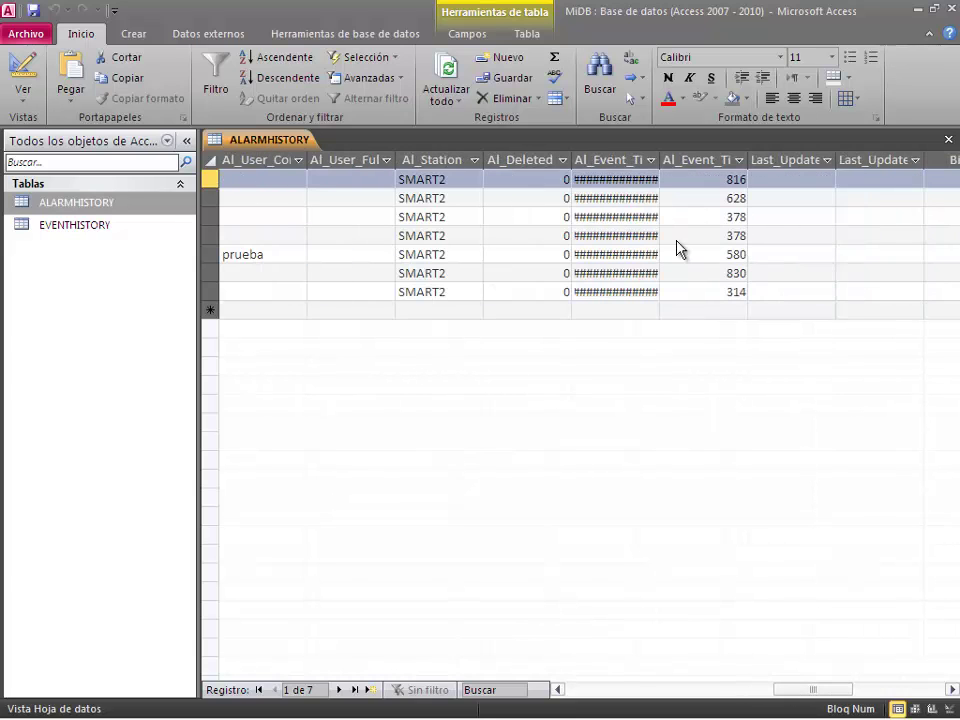
double_click(659, 160)
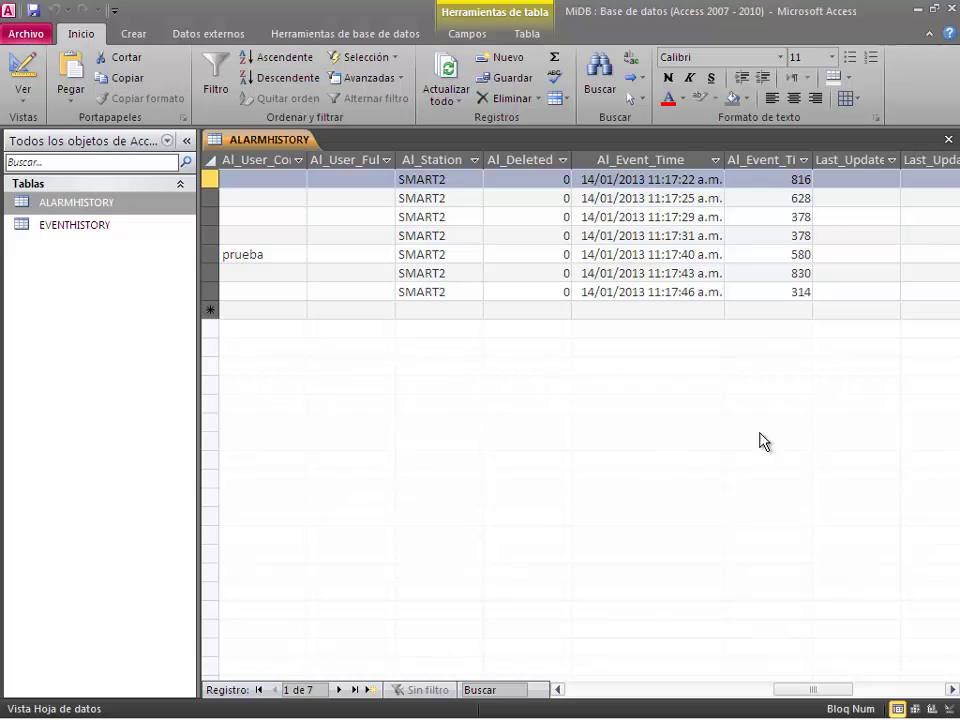
drag(810, 690, 471, 673)
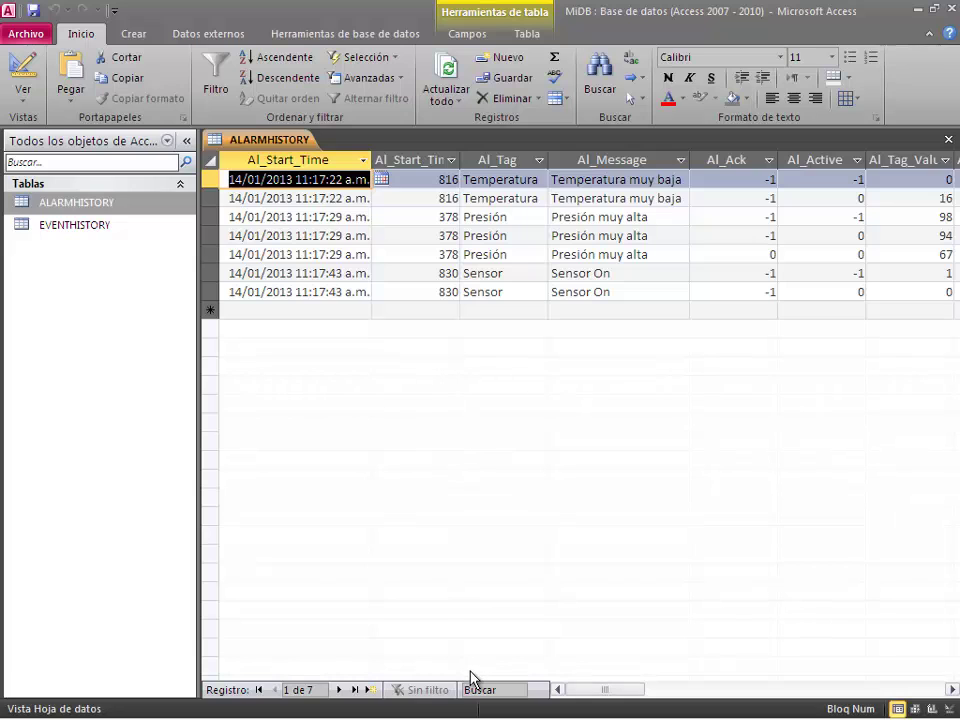
Step: Open the EVENTHISTORY table and fit the Ev_Time, Ev_Message and Ev_Comment columns while reviewing the recorded events
double_click(83, 228)
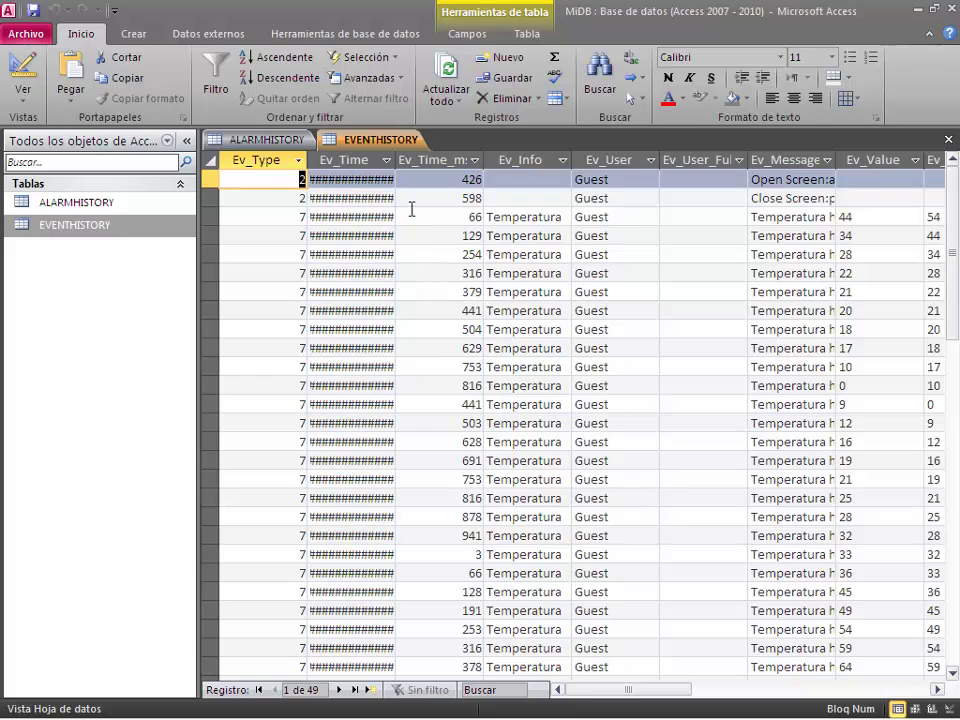
double_click(395, 160)
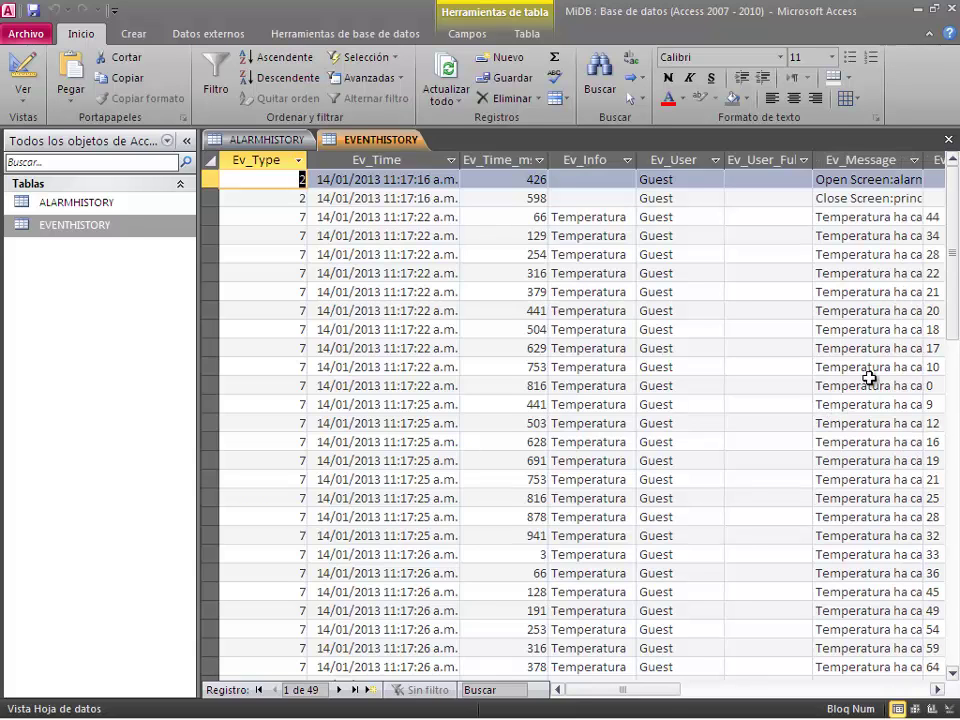
drag(669, 696, 710, 697)
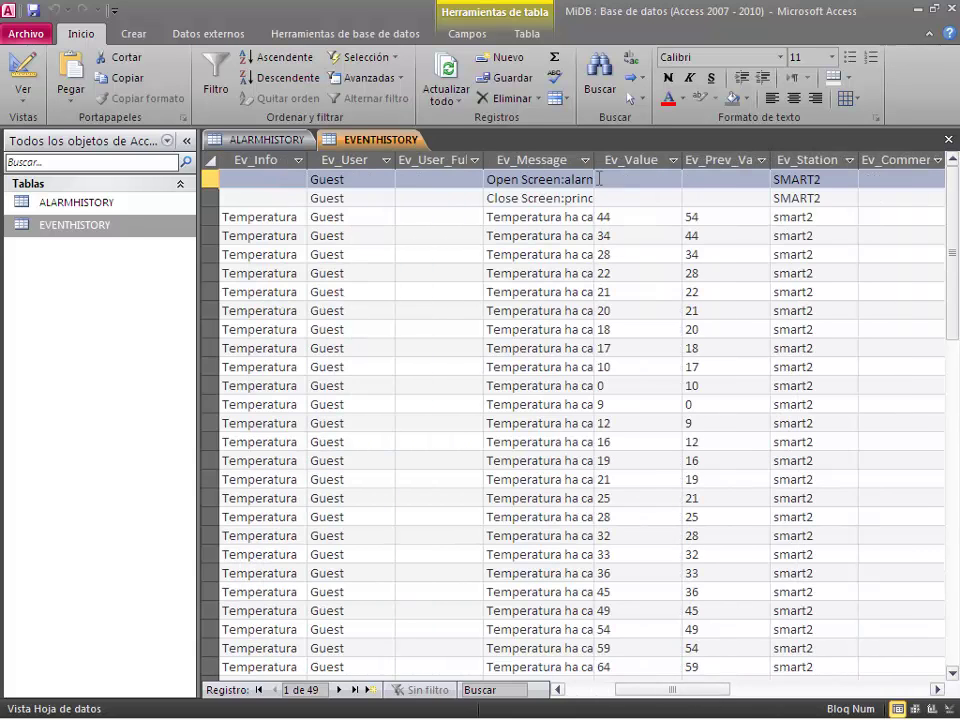
double_click(594, 160)
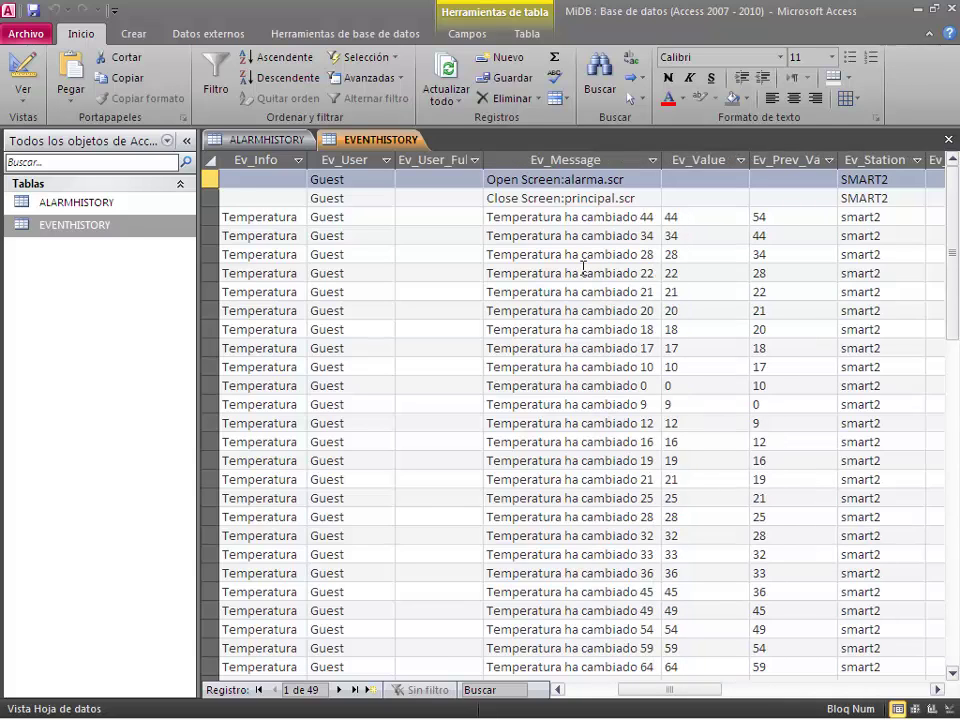
scroll(584, 490, down, 10)
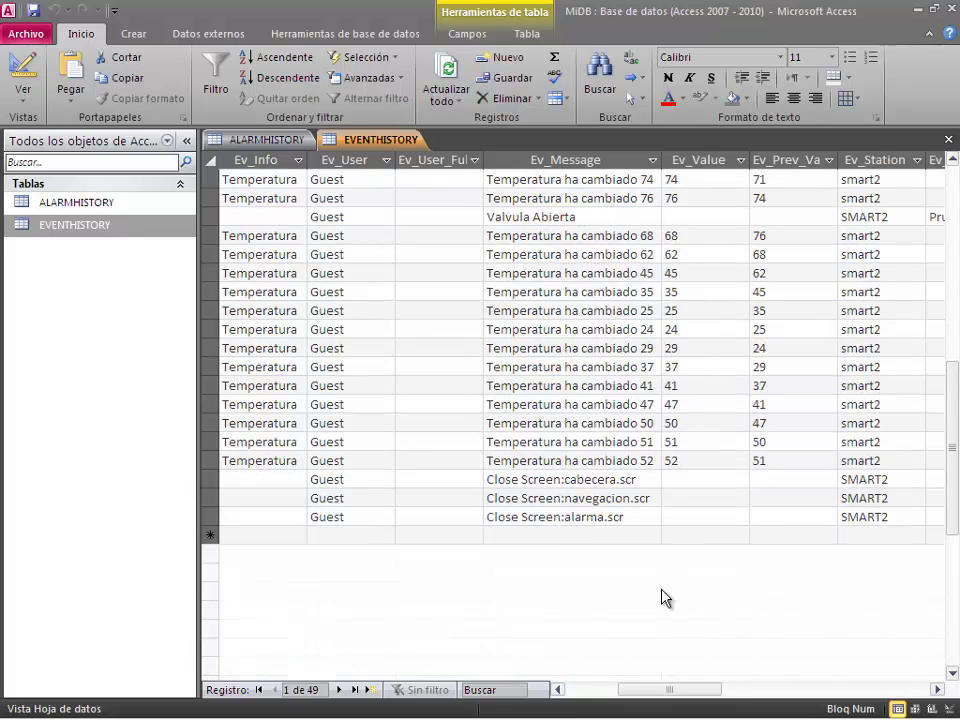
drag(677, 690, 712, 690)
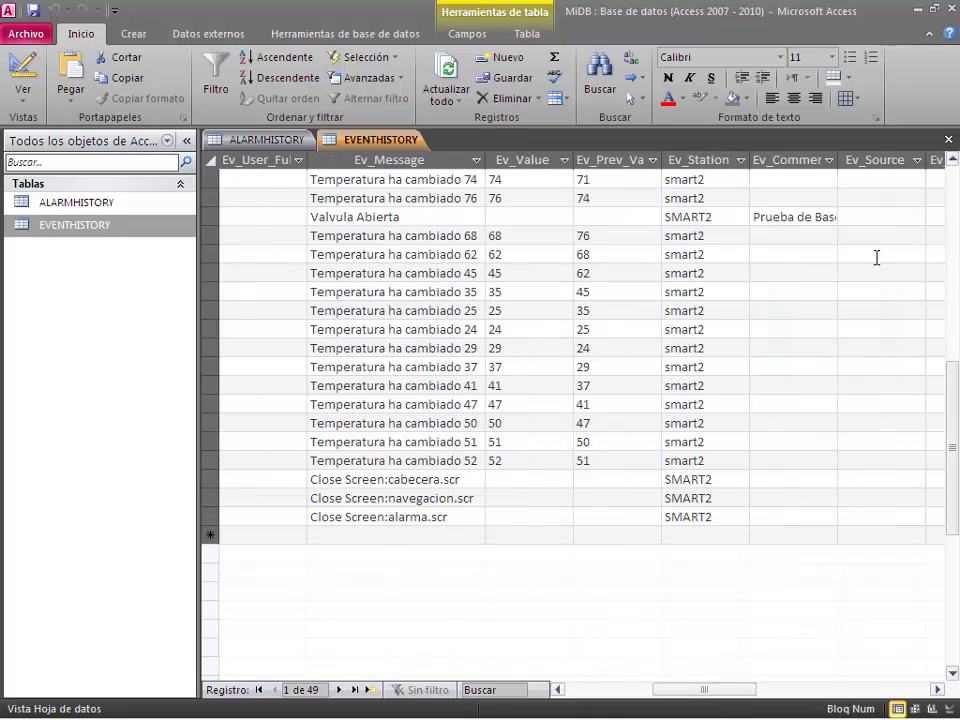
double_click(838, 160)
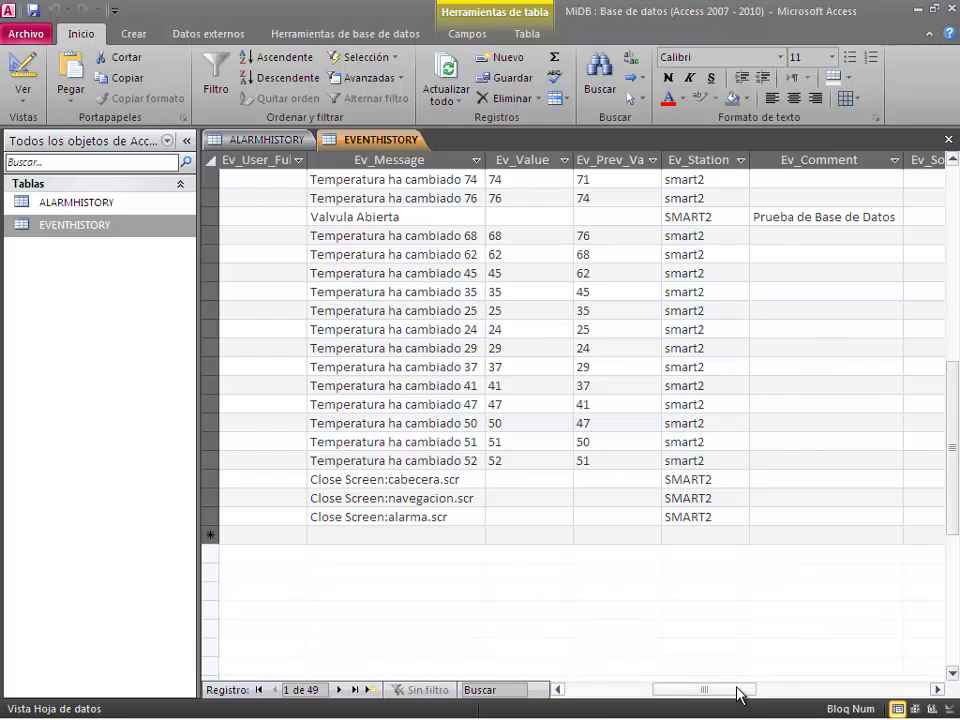
Step: Look back through EVENTHISTORY to its first fields and records, and close Access without saving the layout changes of either table
drag(739, 692, 707, 697)
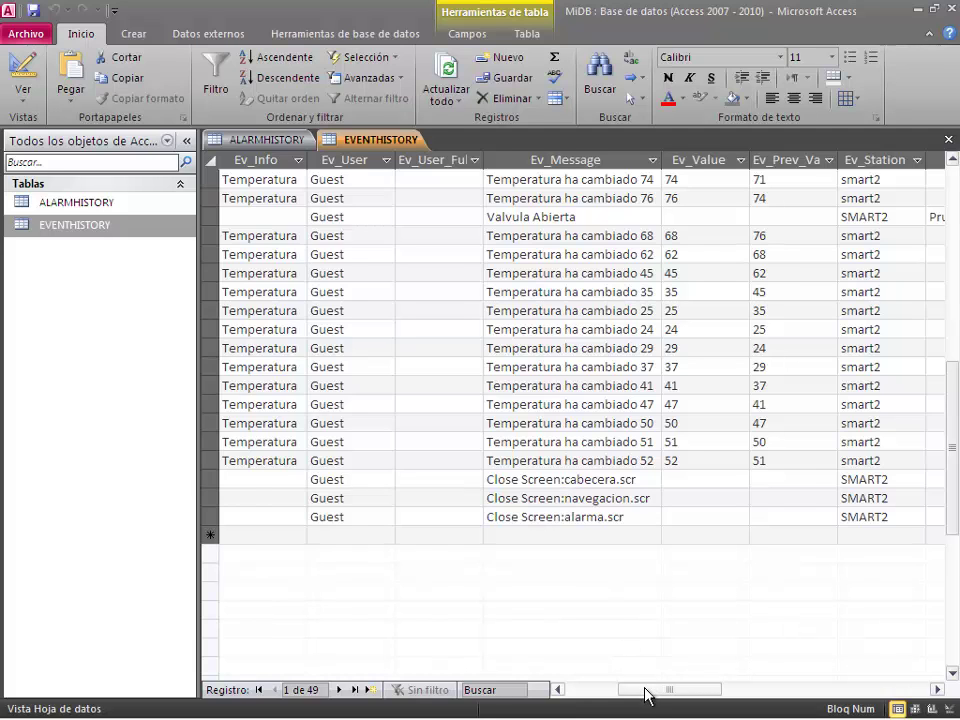
drag(645, 688, 579, 669)
scroll(758, 680, up, 10)
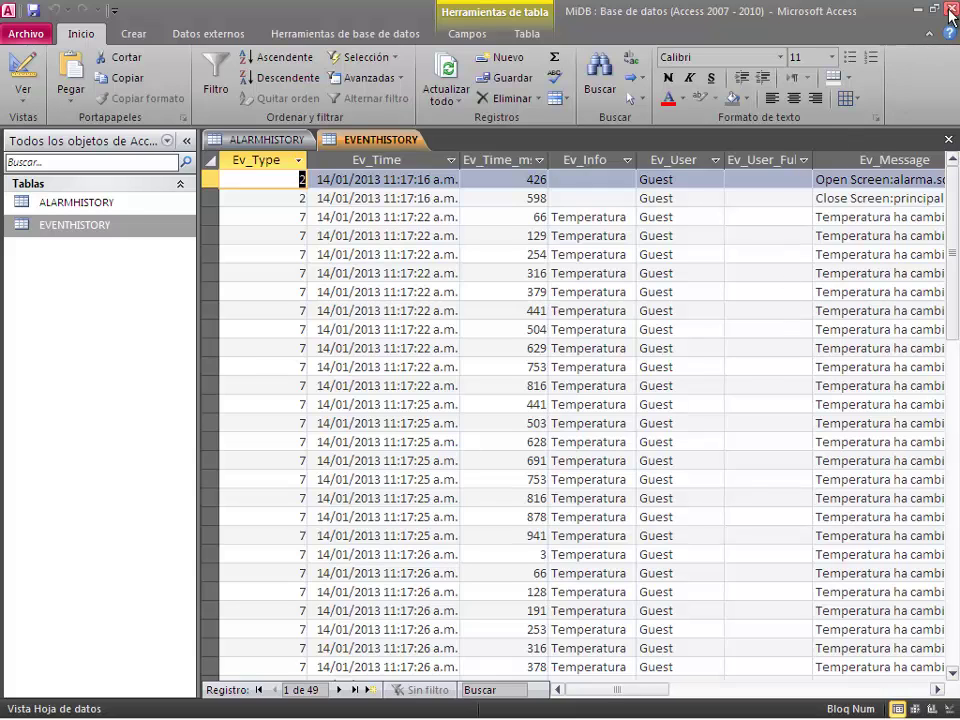
click(951, 14)
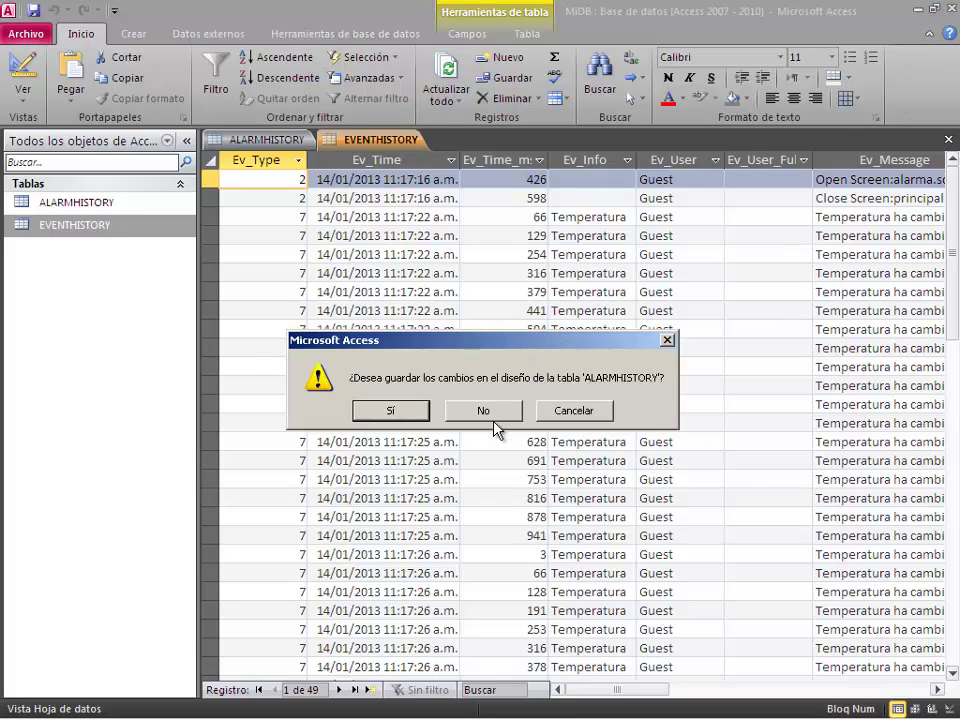
click(496, 412)
click(499, 411)
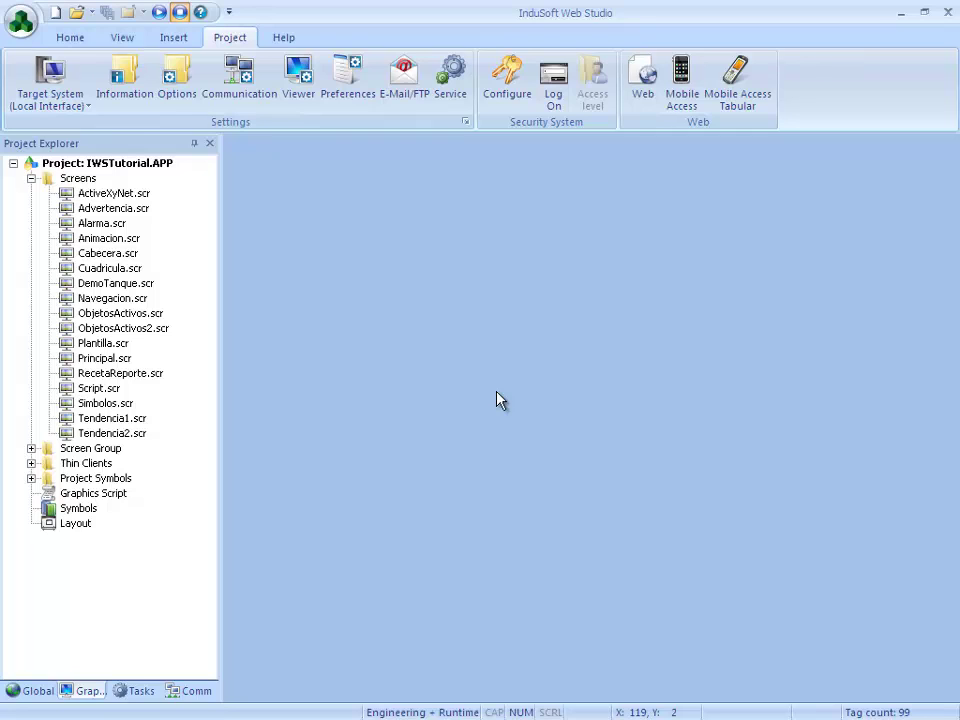
Step: Open Cuadricula.scr, set the upper grid's data source to Database and inspect its database configuration
double_click(115, 270)
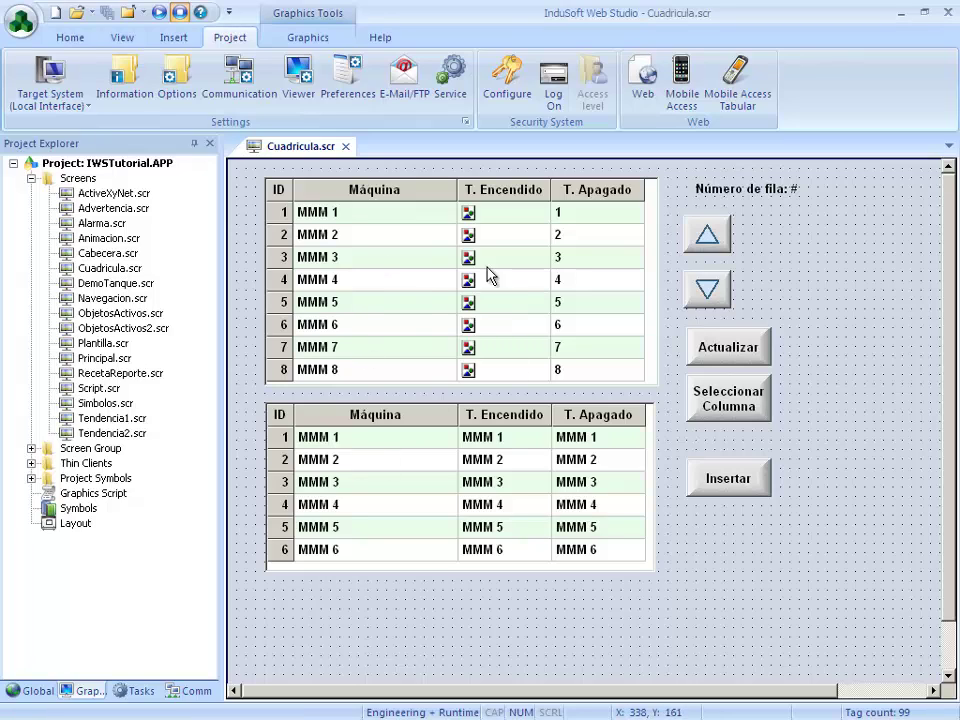
double_click(418, 289)
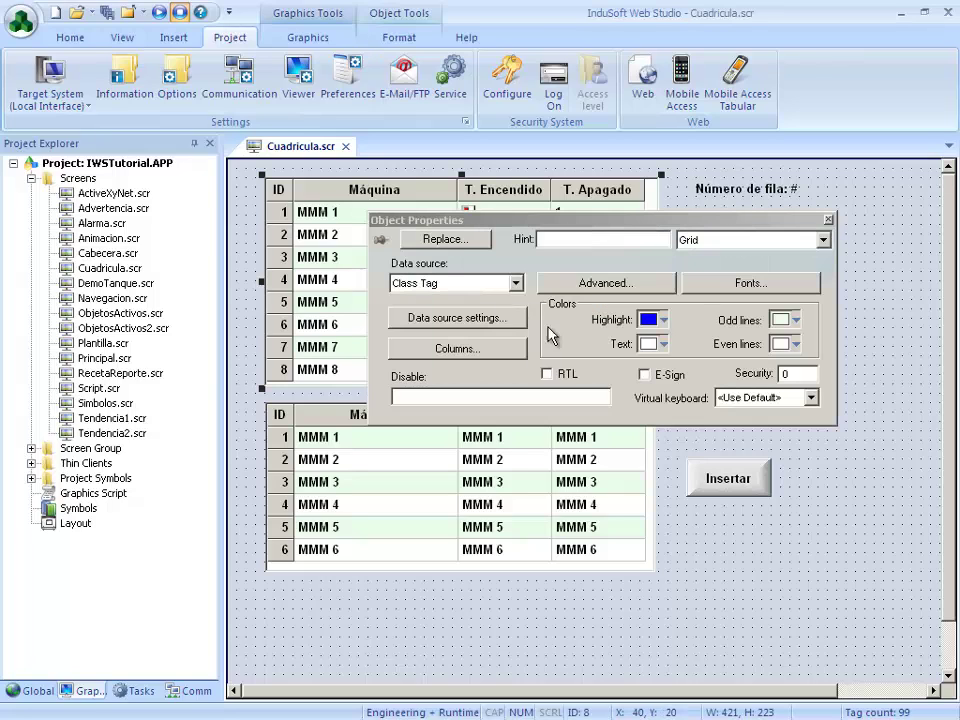
click(515, 283)
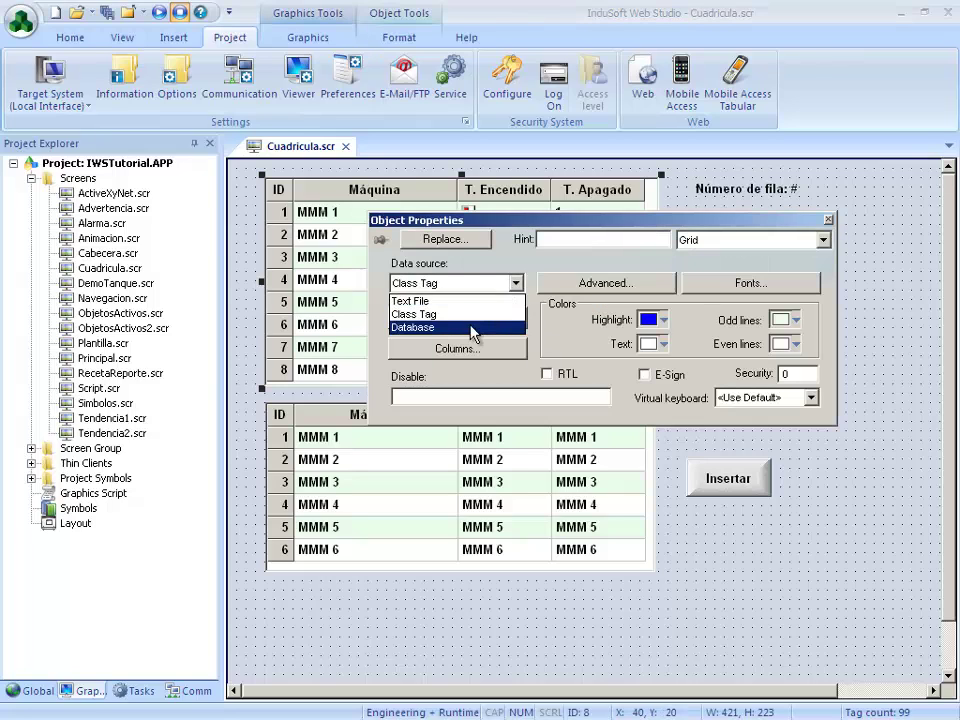
click(439, 328)
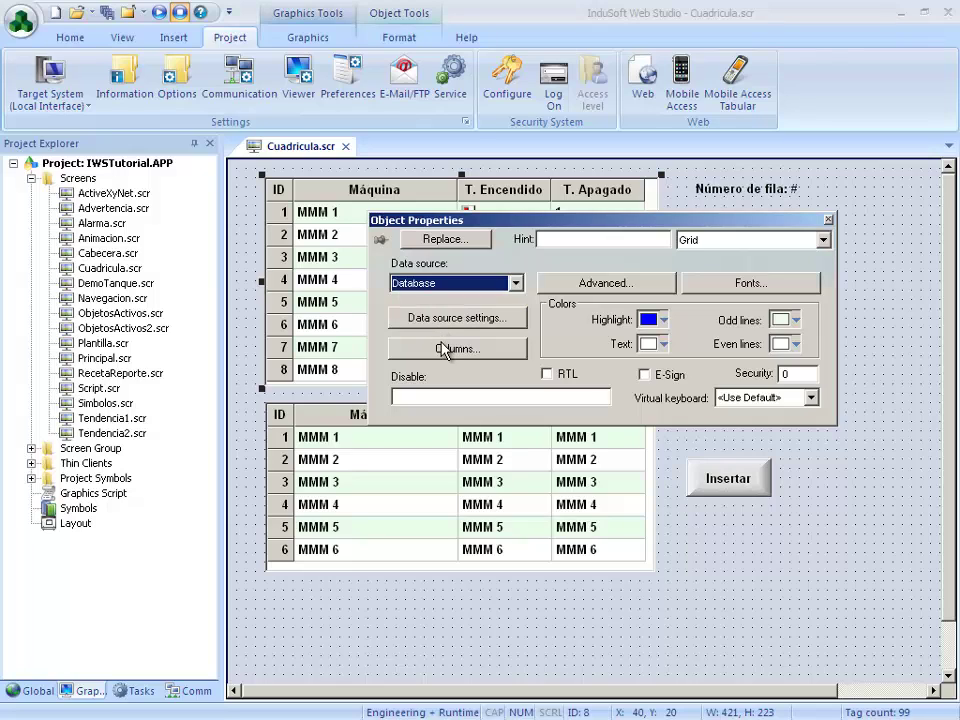
click(455, 319)
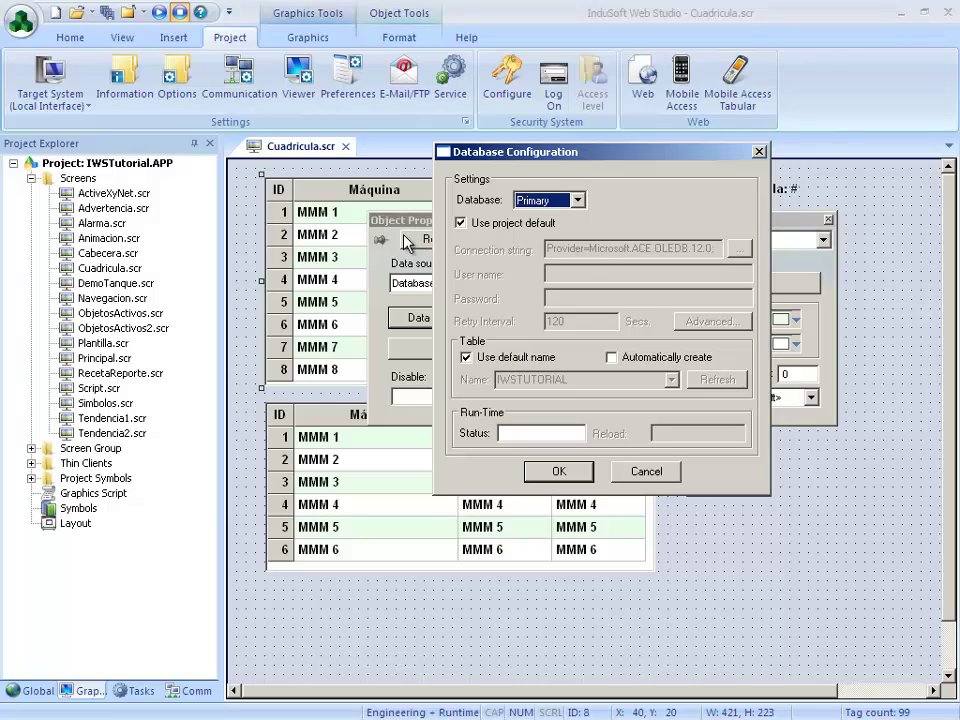
click(650, 476)
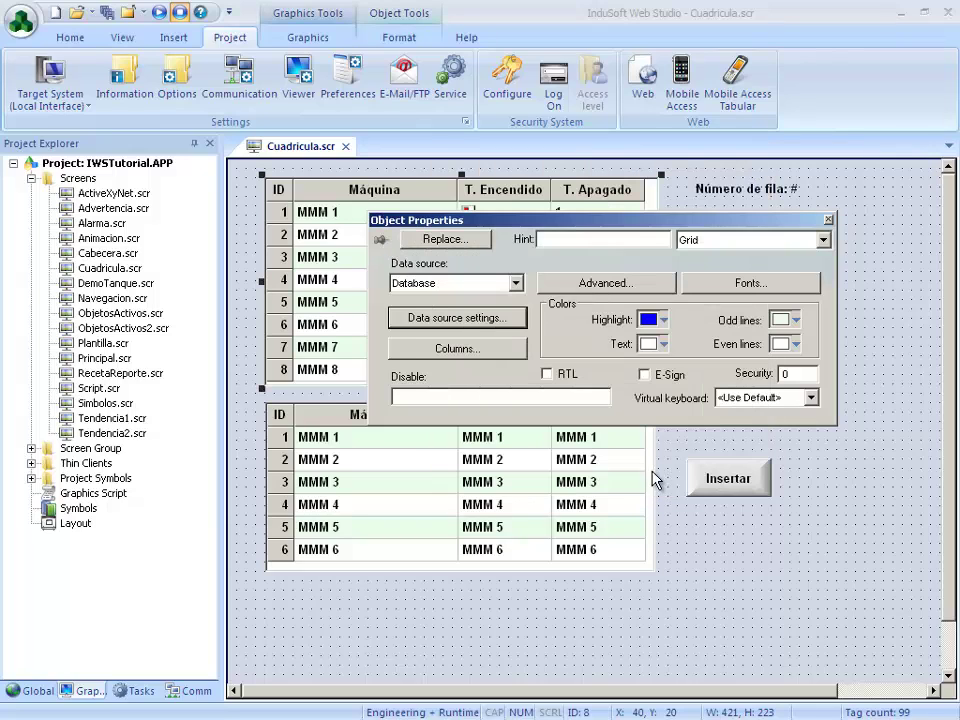
Step: Switch the upper grid's data source to Text File and close Cuadricula.scr without saving
click(512, 283)
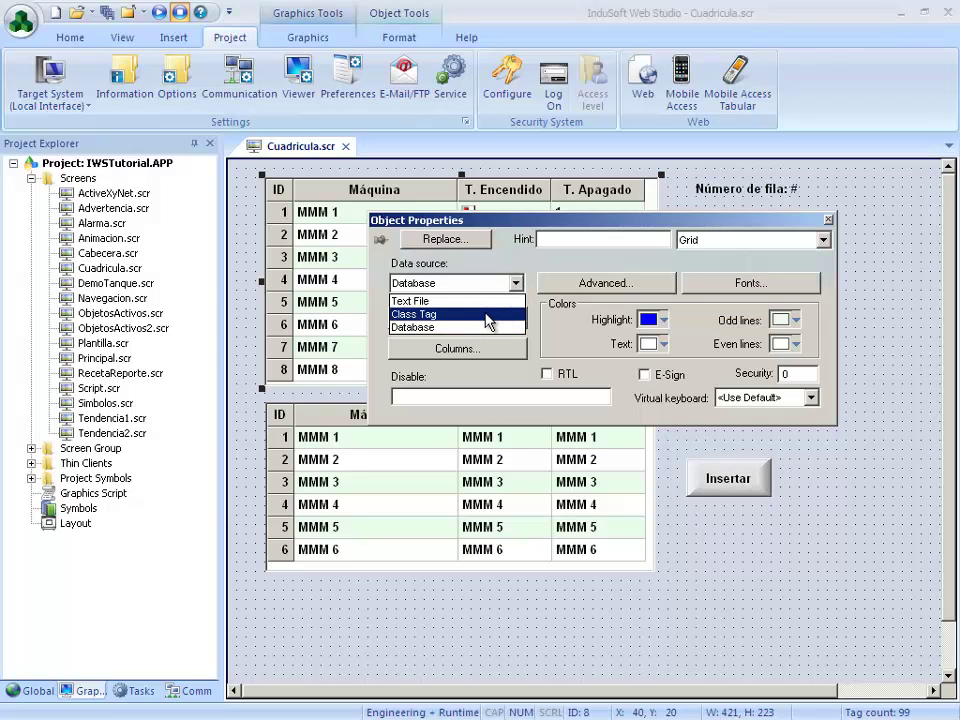
click(493, 301)
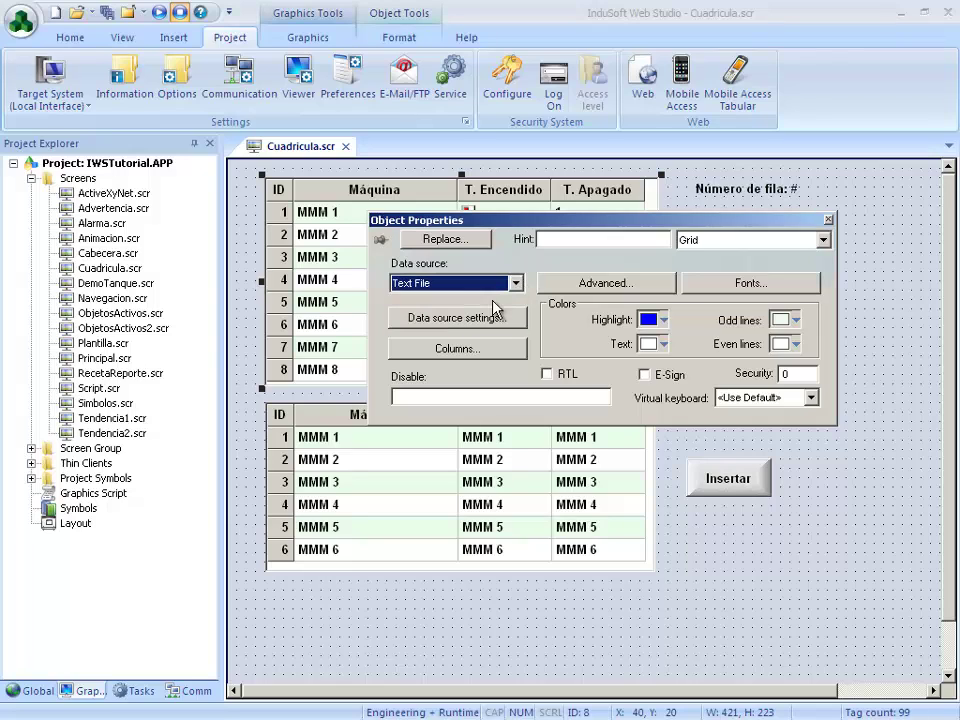
click(828, 219)
click(346, 148)
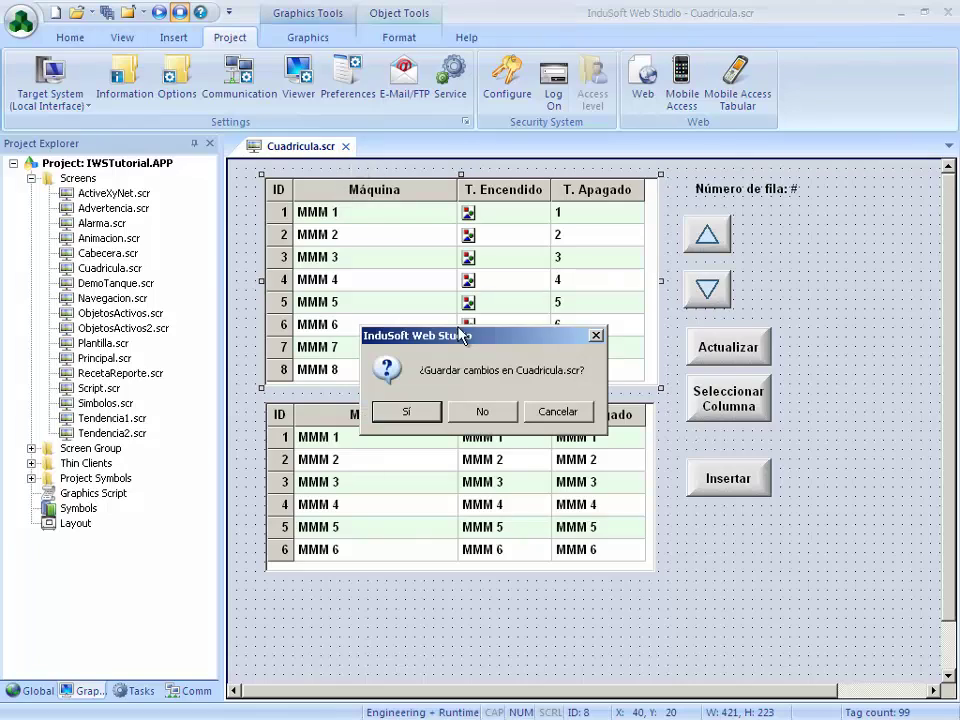
click(478, 411)
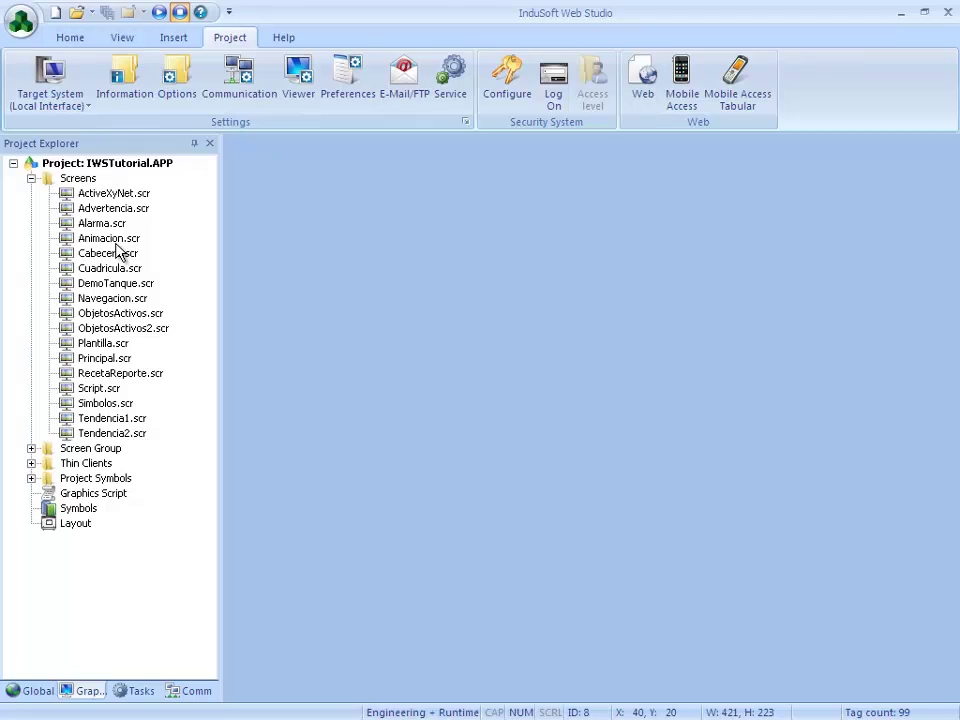
Step: Open ObjetosActivos.scr and draw a combo box about 159 by 24 below the maintenance call button
double_click(130, 316)
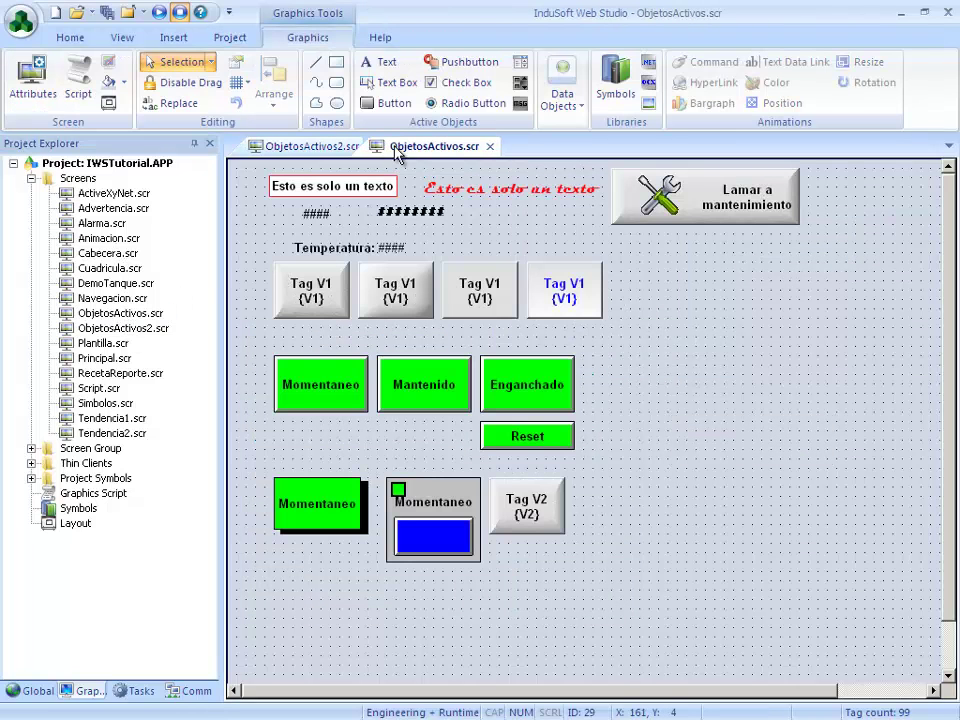
click(521, 66)
drag(642, 253, 796, 279)
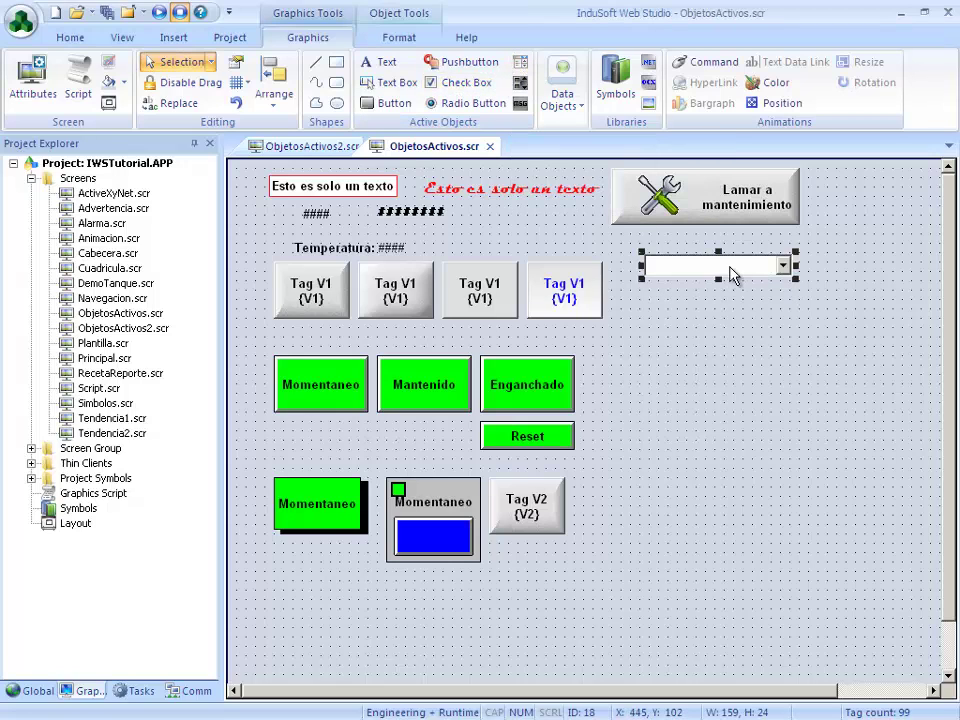
Step: Try Database as the combo box's data source type, inspect its database configuration and cancel the data source changes
double_click(731, 275)
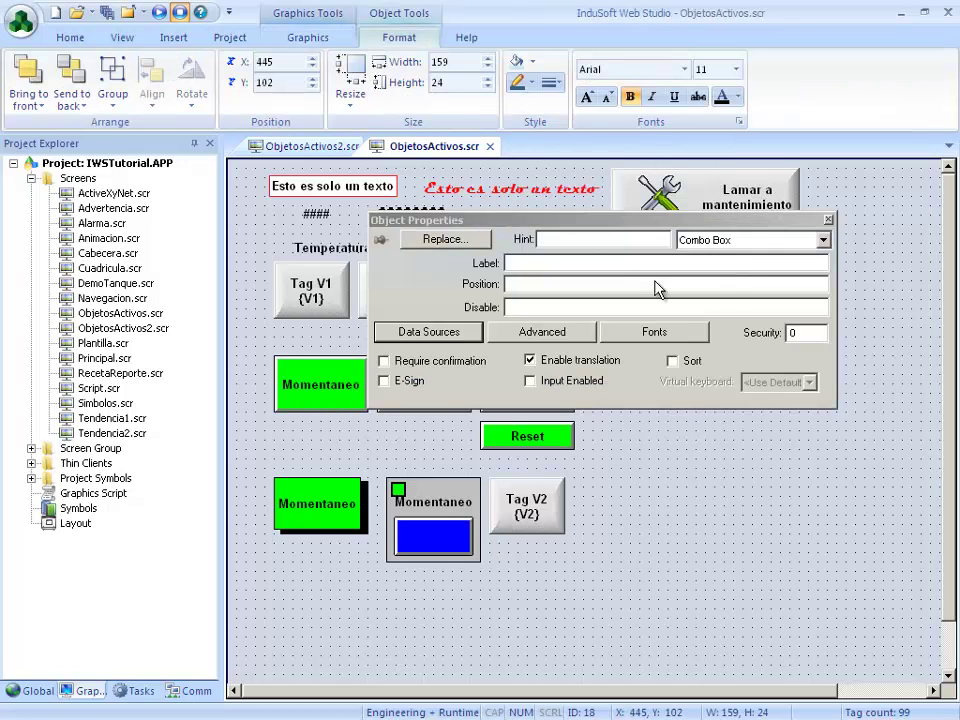
click(445, 337)
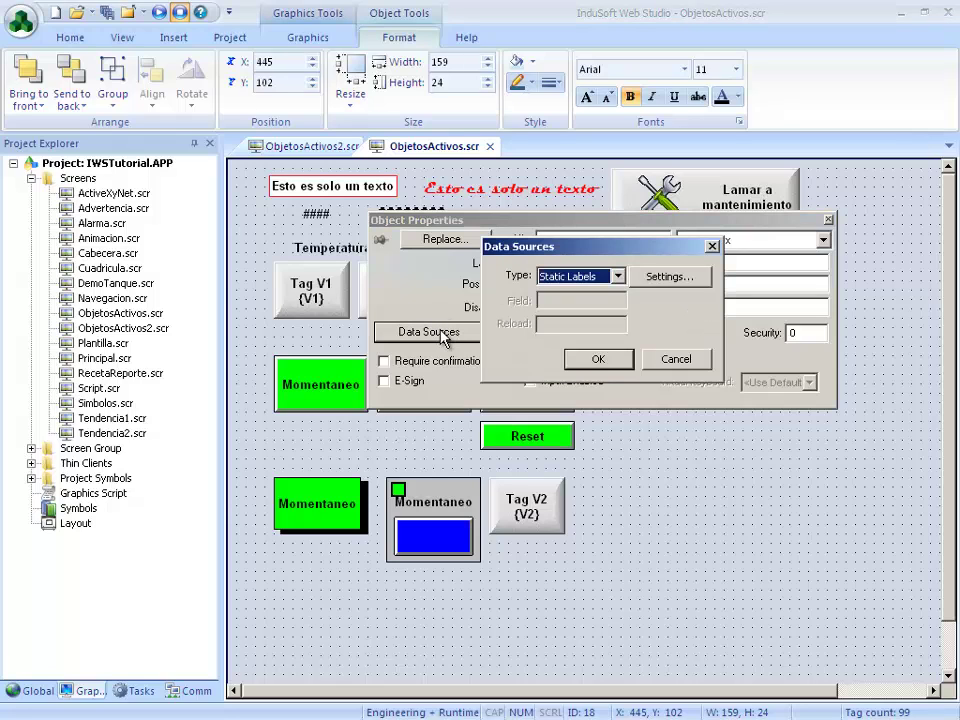
click(617, 276)
click(600, 329)
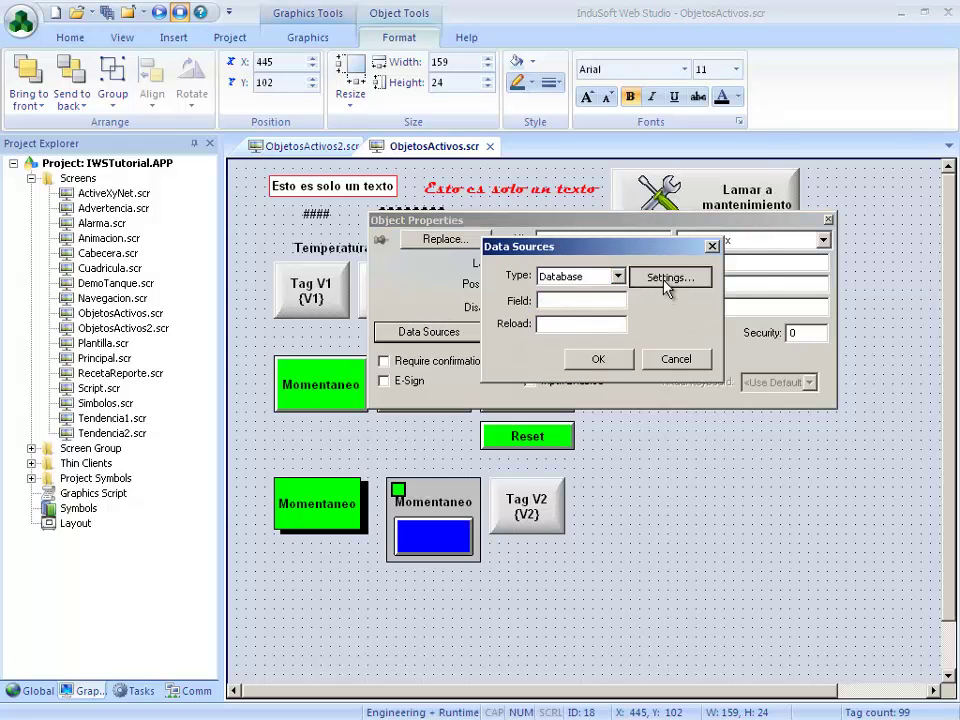
click(669, 279)
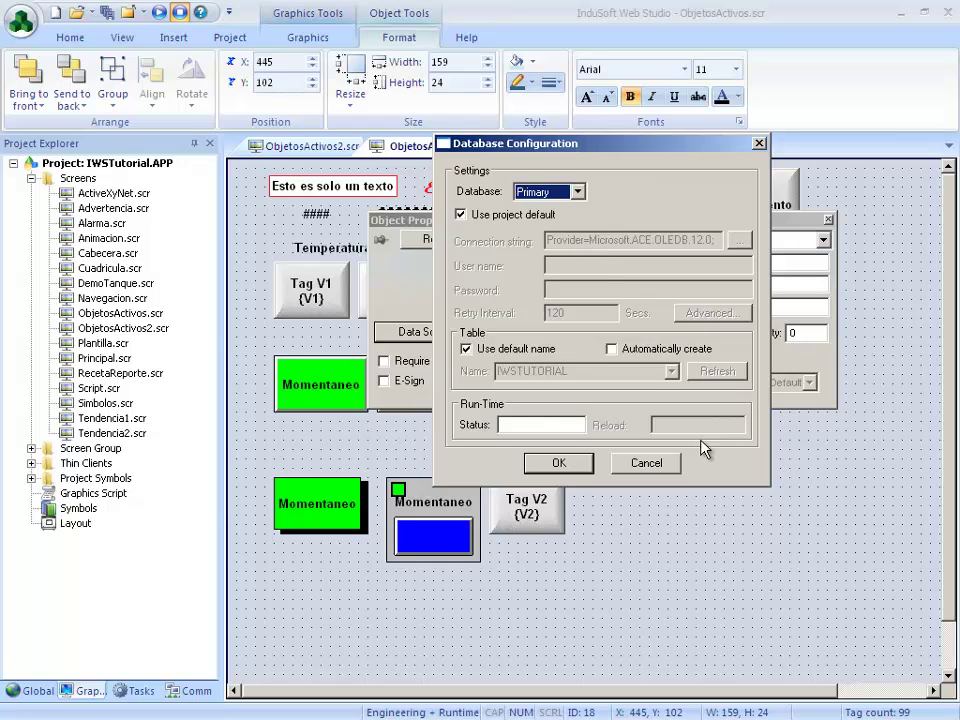
click(558, 462)
click(675, 358)
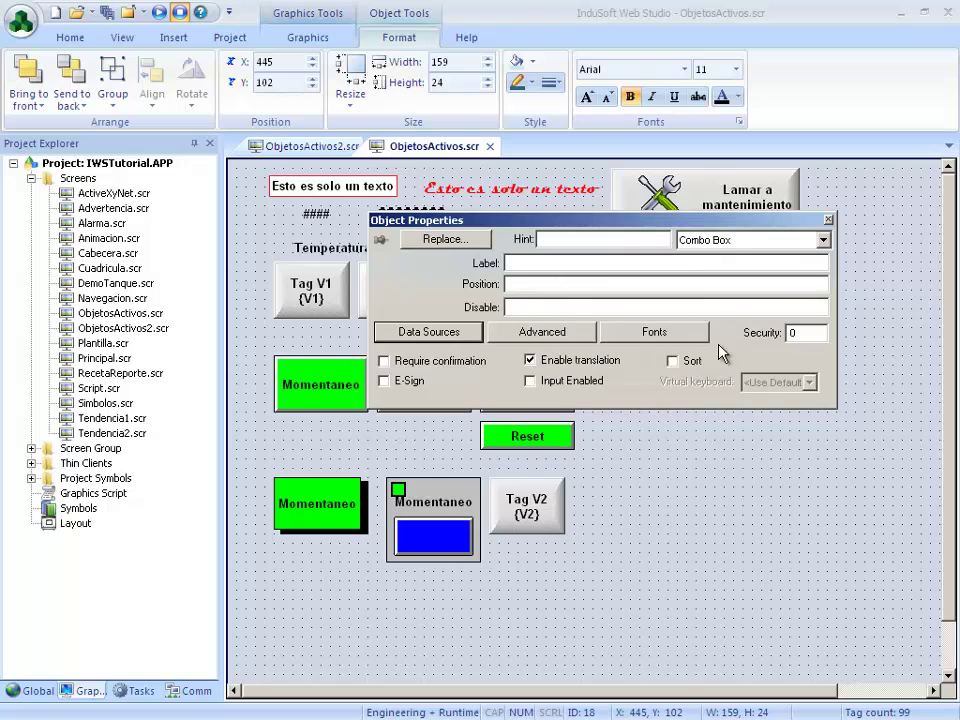
Step: Close the combo box properties and both the ObjetosActivos.scr and ObjetosActivos2.scr screens without saving
click(828, 221)
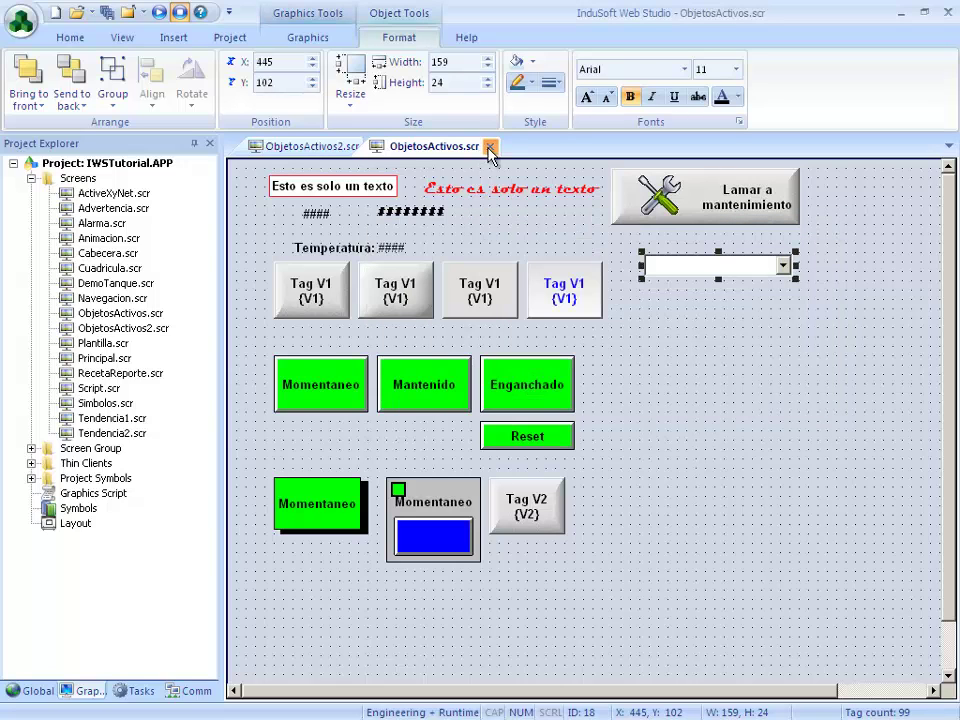
click(490, 146)
click(481, 413)
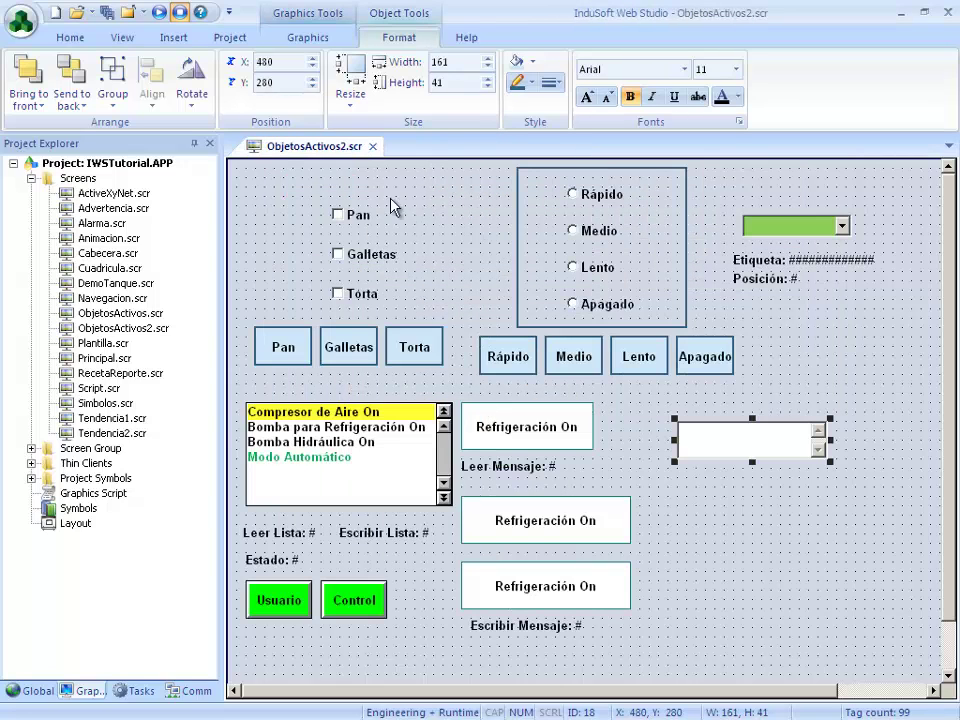
click(374, 147)
click(482, 411)
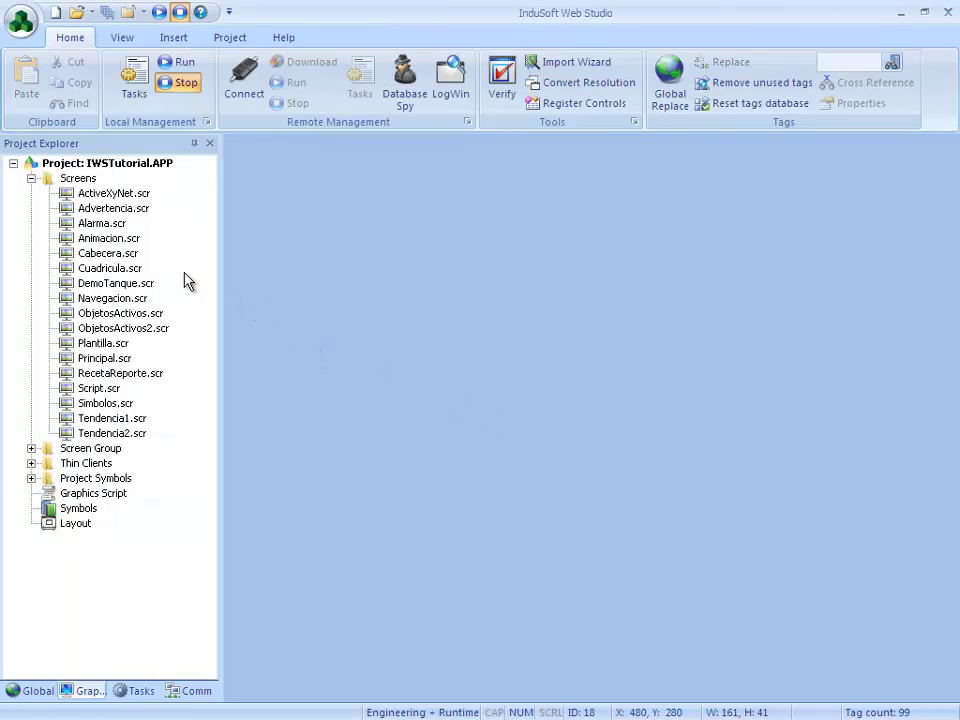
Step: Open trend worksheet 1 from the project's tasks and set its history format to Database
click(140, 694)
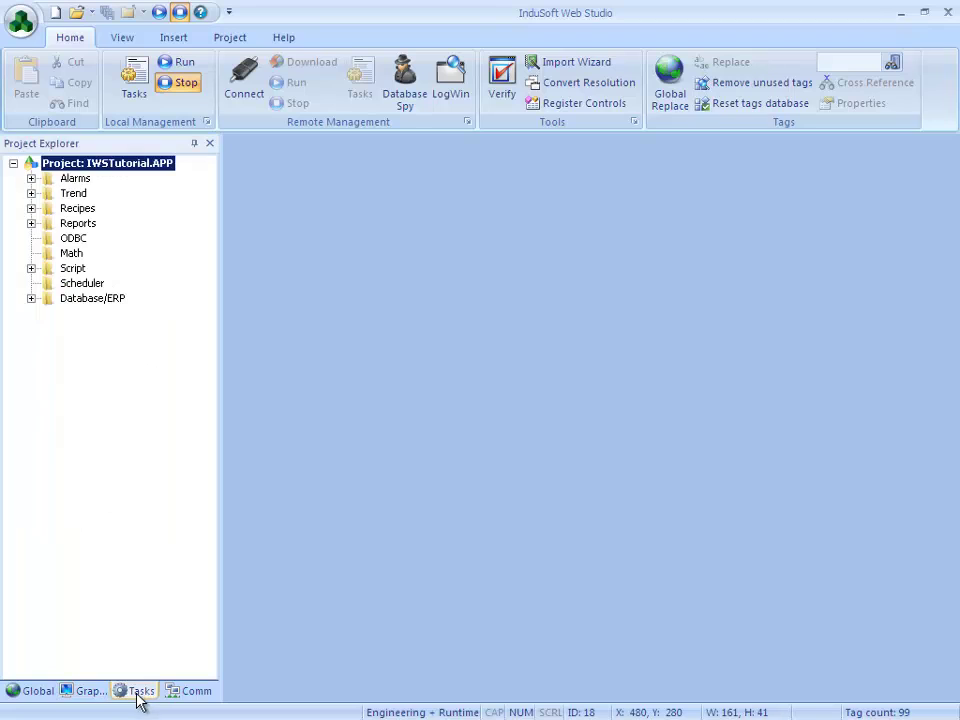
click(31, 193)
double_click(66, 208)
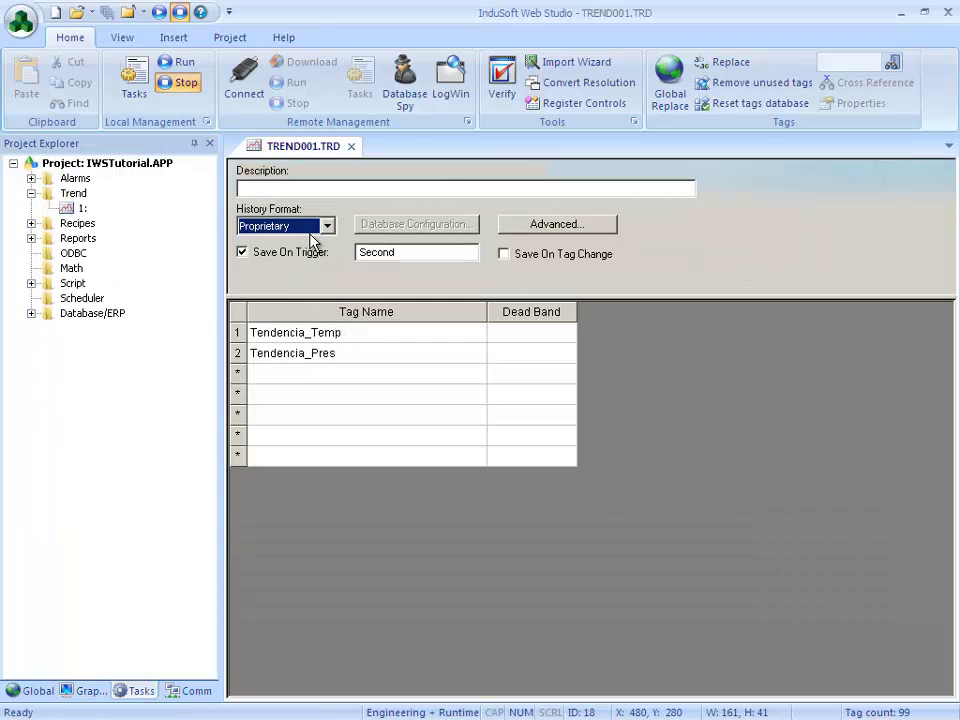
click(311, 233)
click(301, 257)
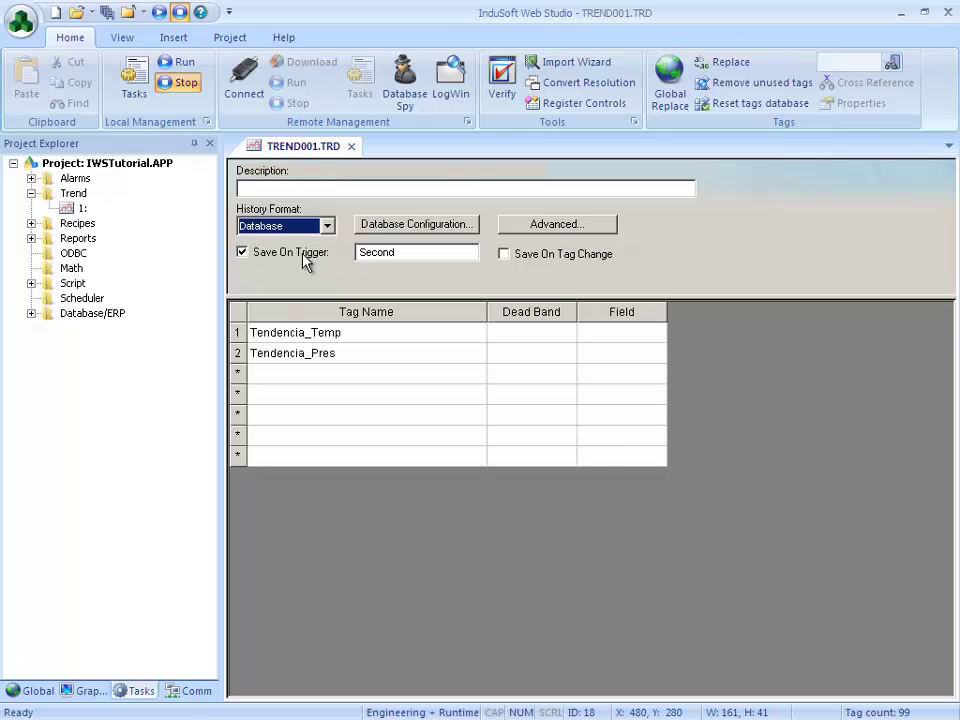
Step: Inspect the trend worksheet's database configuration and close TREND001.TRD without saving the changes
click(405, 225)
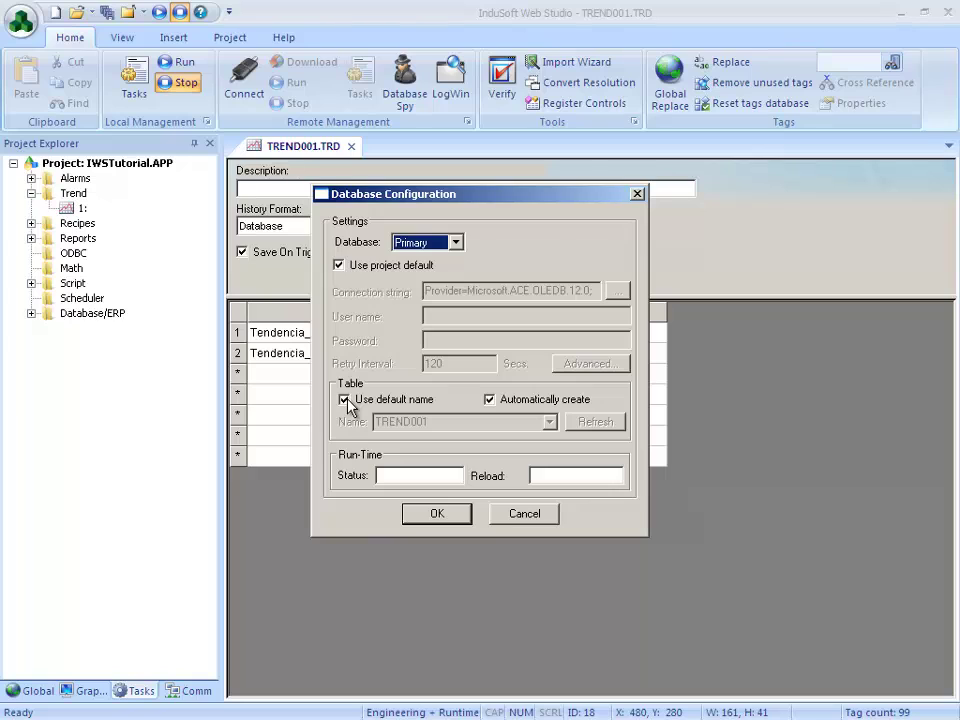
click(541, 516)
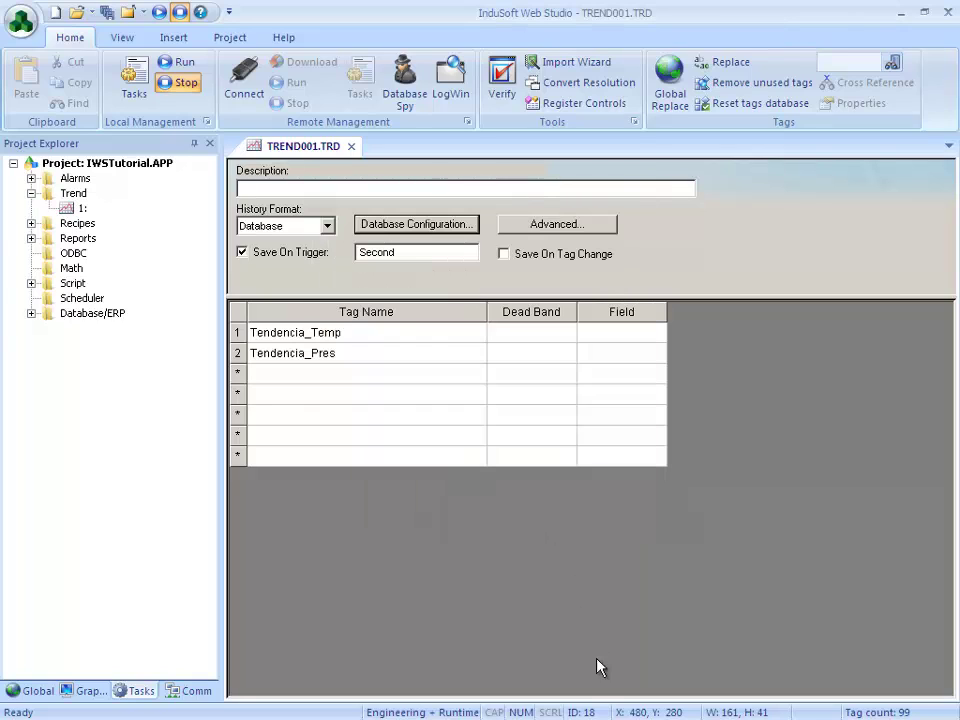
click(351, 146)
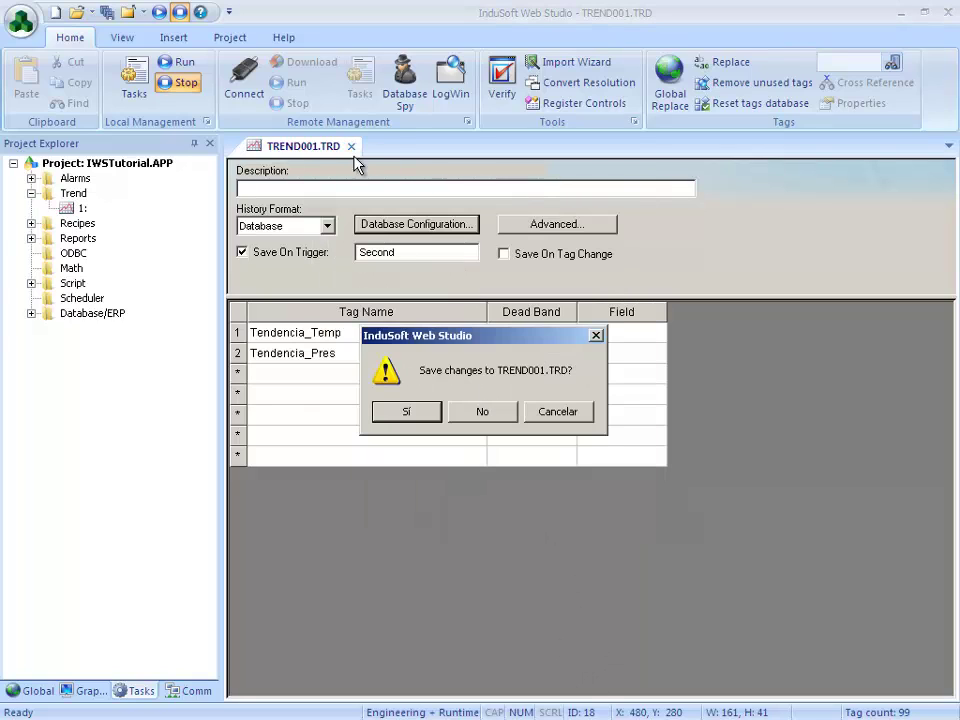
click(489, 414)
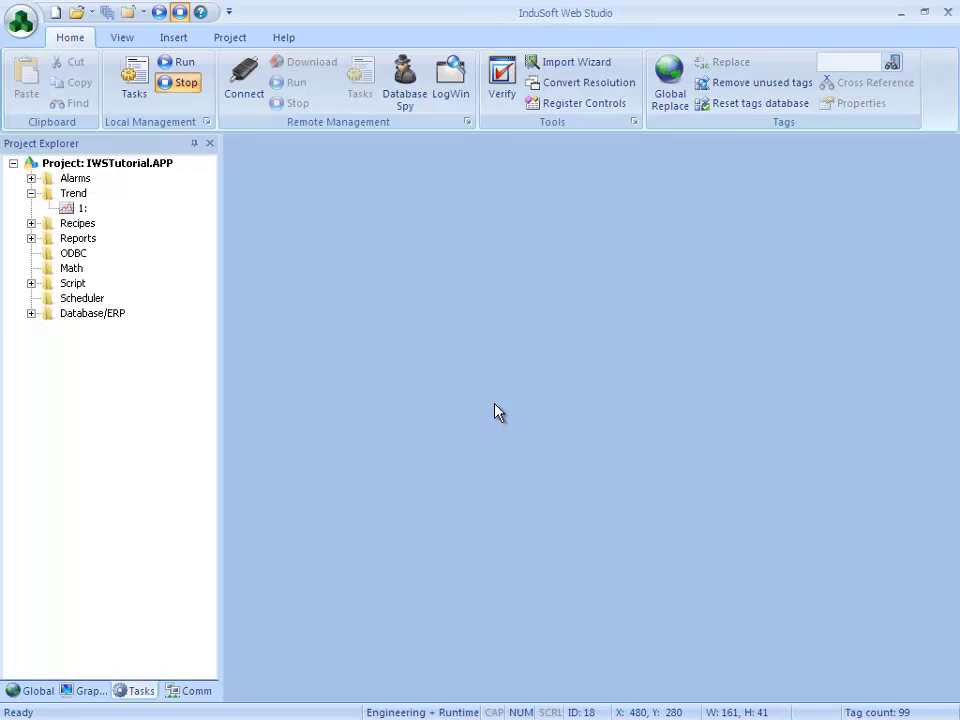
Step: Insert a new Database/ERP worksheet, review its Type options and close it without keeping any settings
click(31, 314)
click(108, 330)
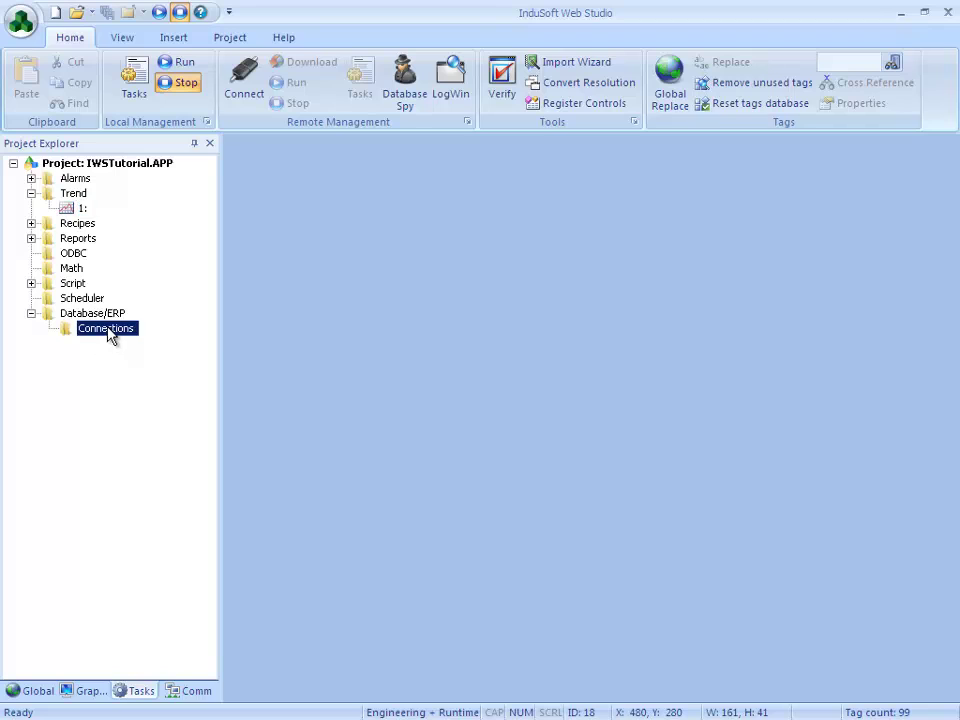
double_click(101, 315)
right_click(100, 314)
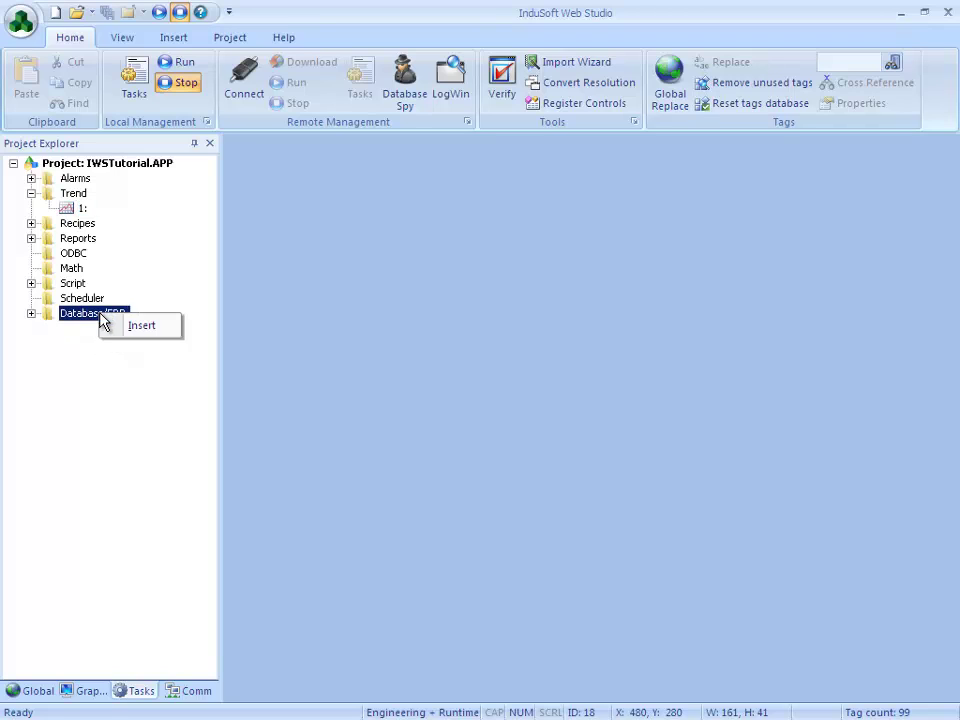
click(120, 326)
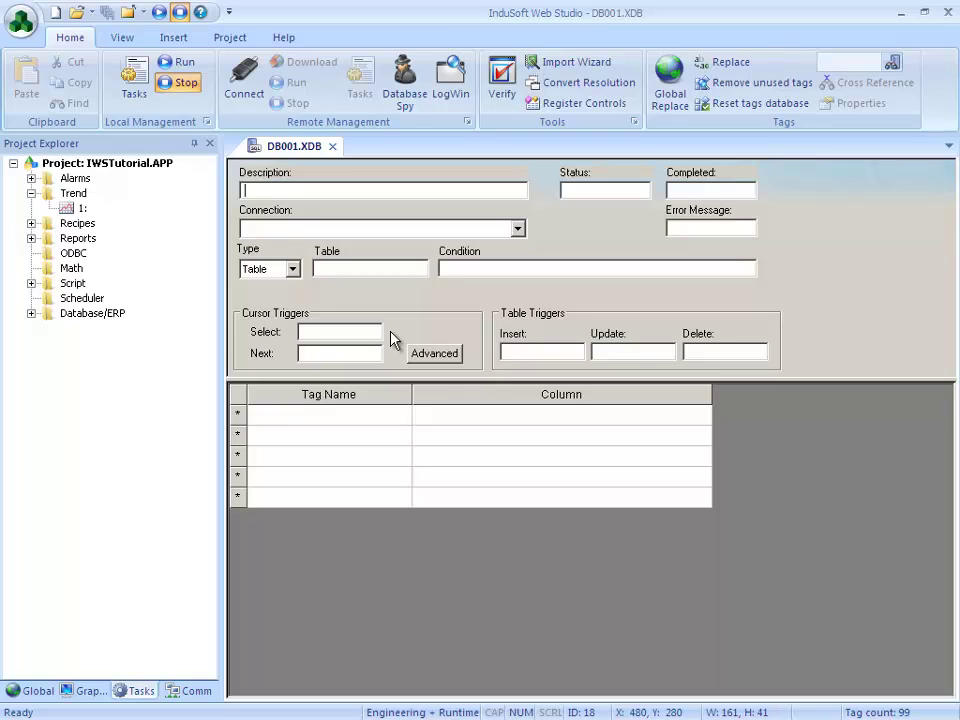
click(293, 270)
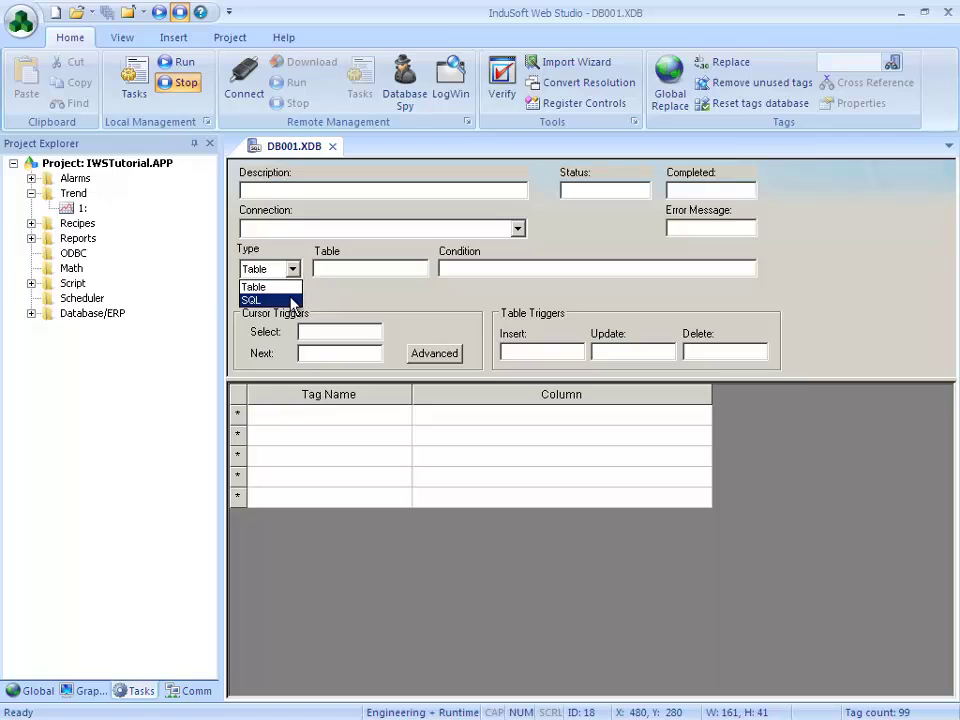
click(369, 313)
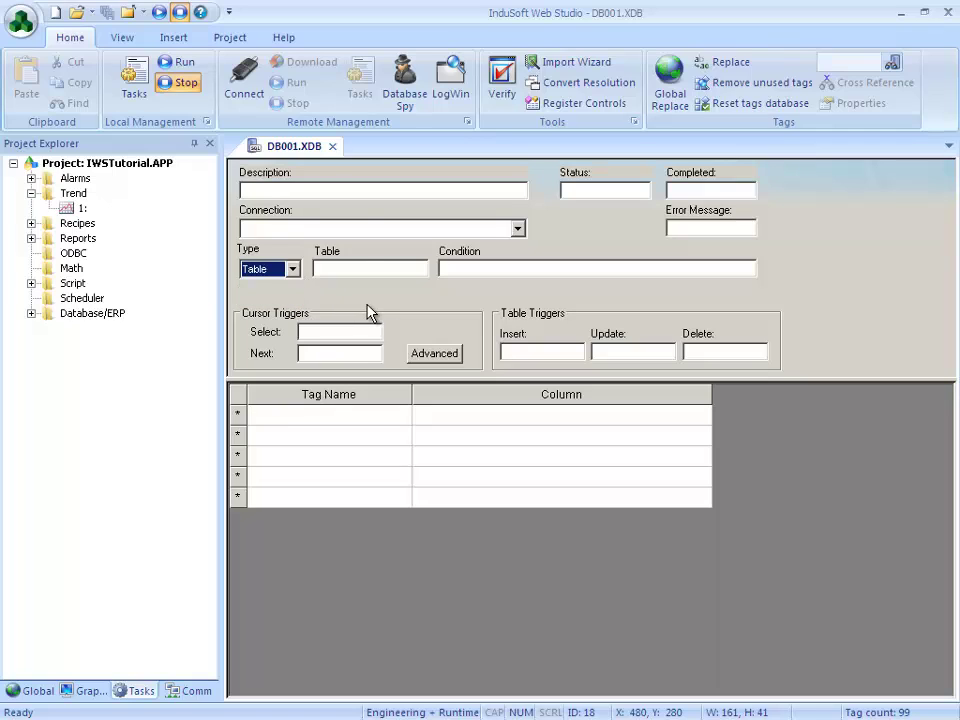
click(333, 146)
Step: Check the insert options of the Database/ERP and Connections folders, and collapse the Database/ERP folder
click(32, 314)
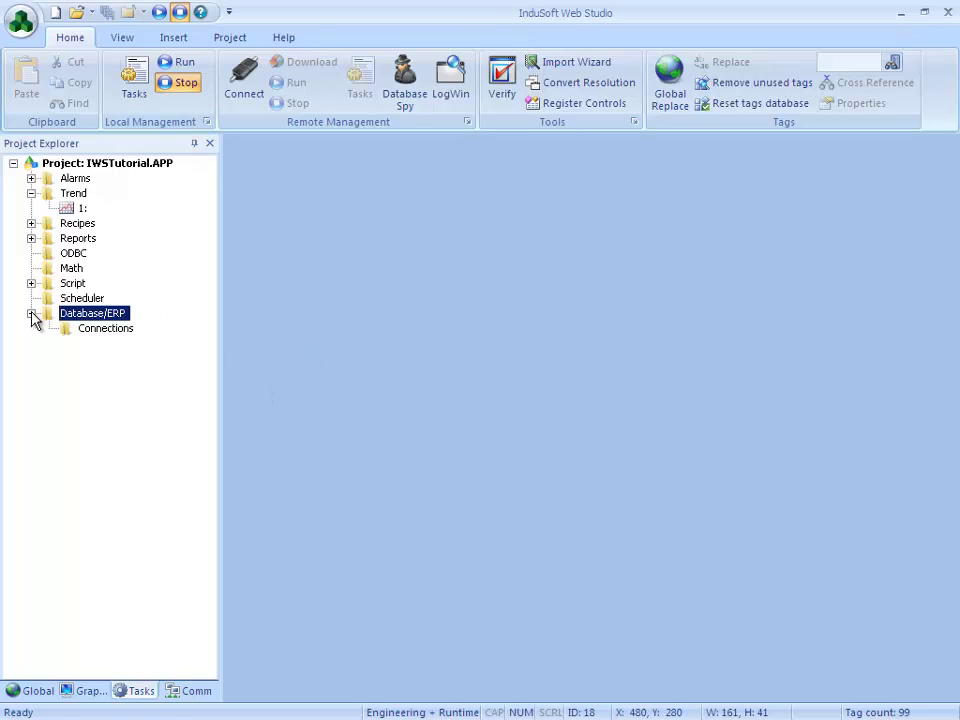
right_click(77, 317)
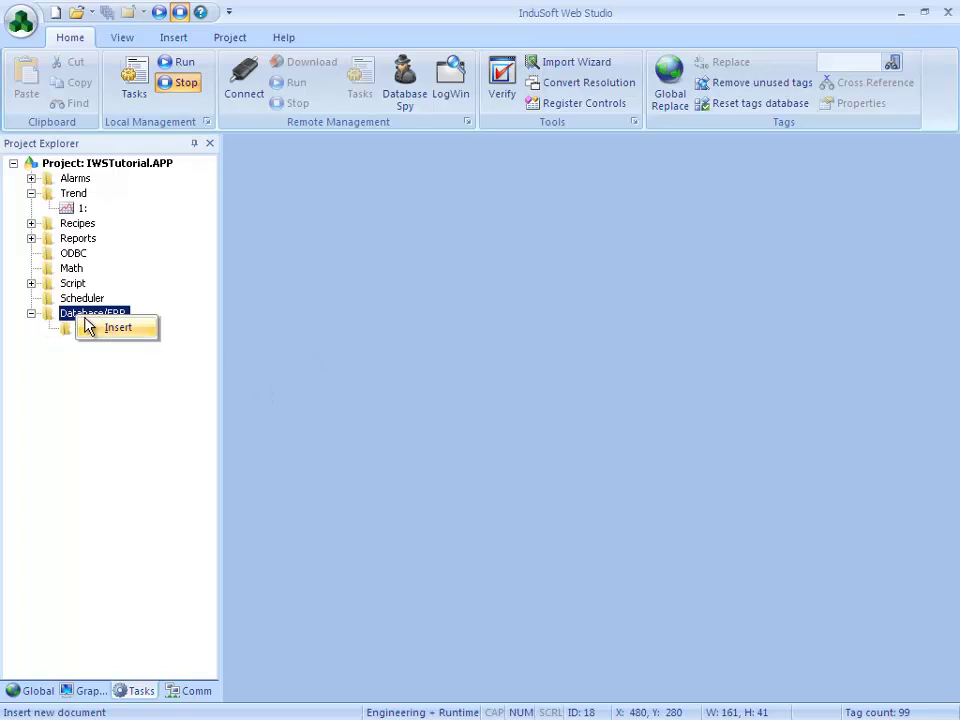
click(70, 331)
right_click(68, 333)
click(79, 327)
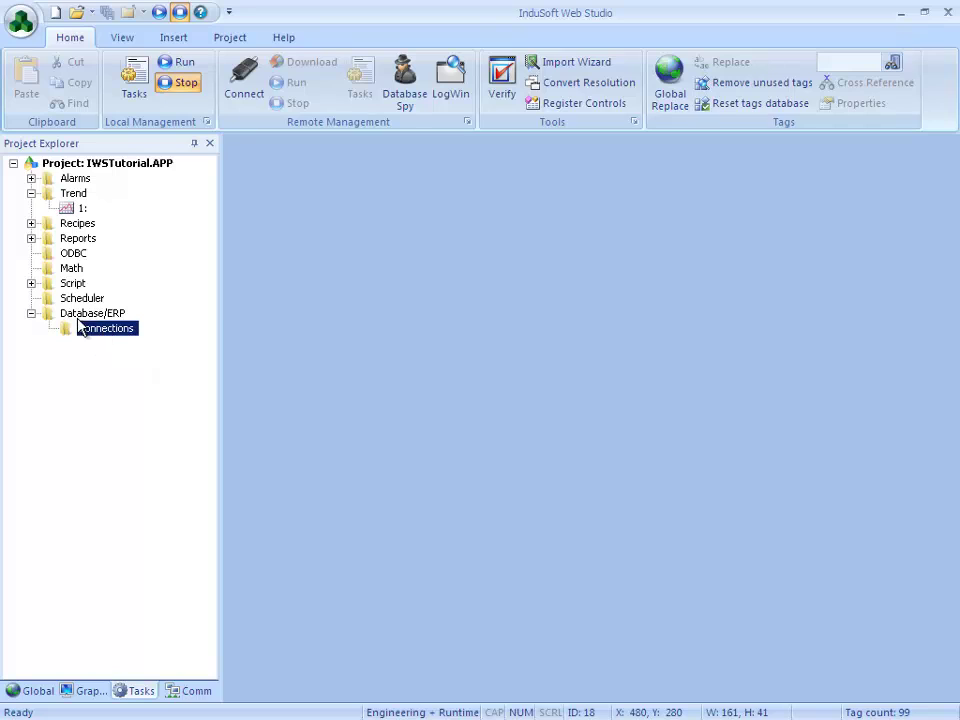
click(31, 314)
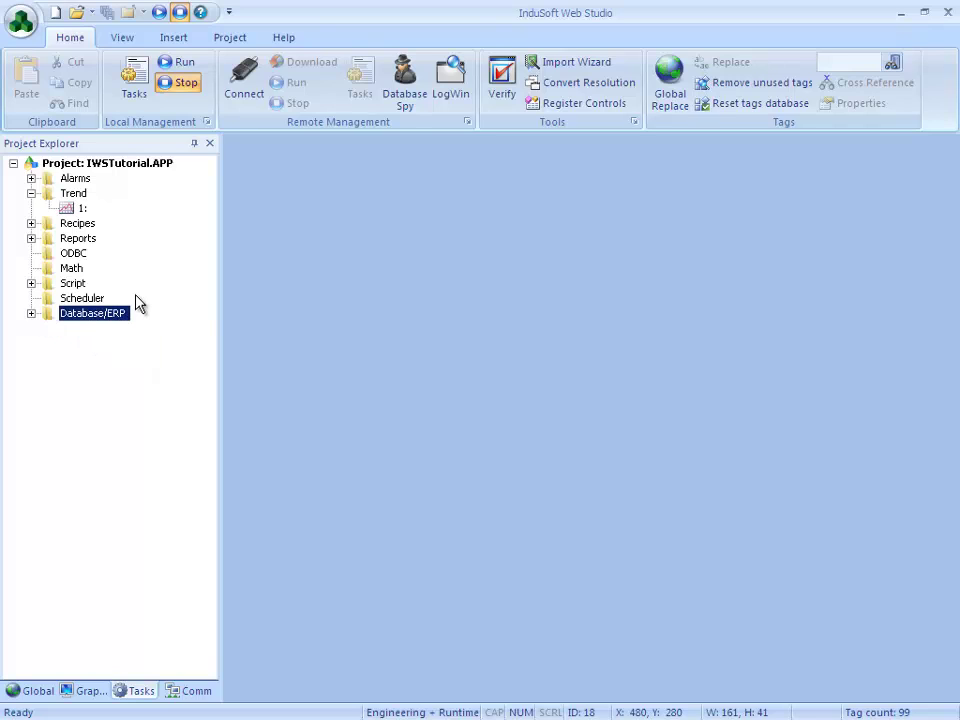